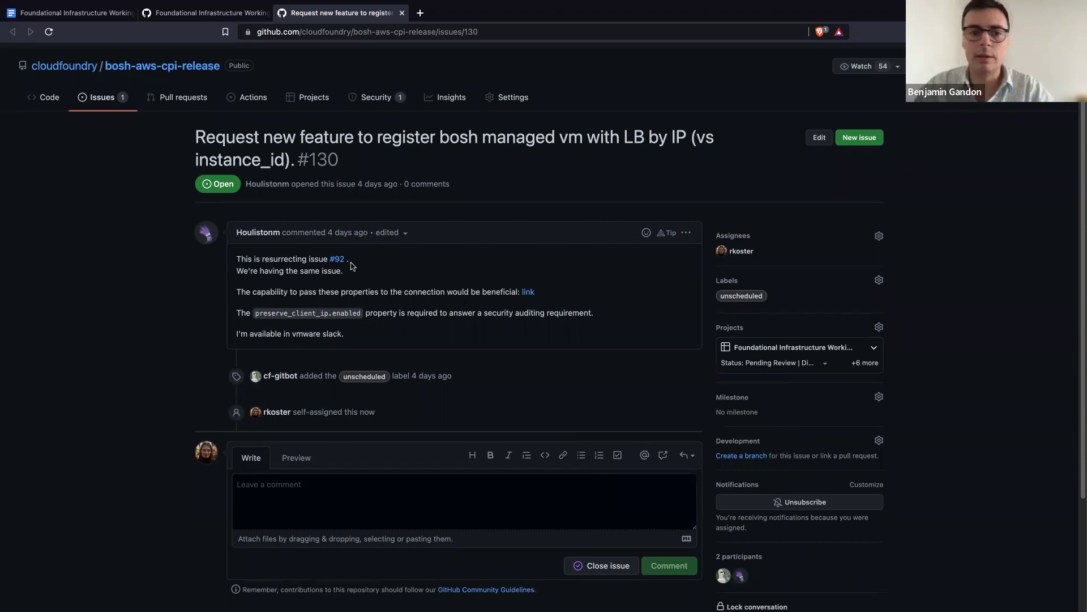
Step: Open the linked issue #92 in a new tab, check its author's profile, and close both pages
middle_click(337, 259)
left_click(447, 8)
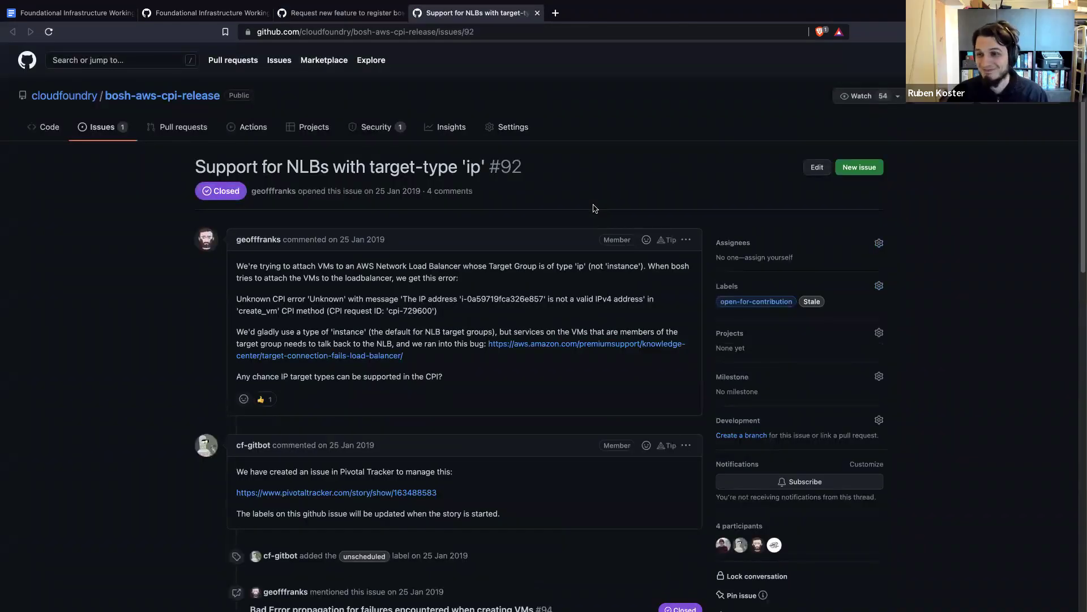
mouse_move(264, 241)
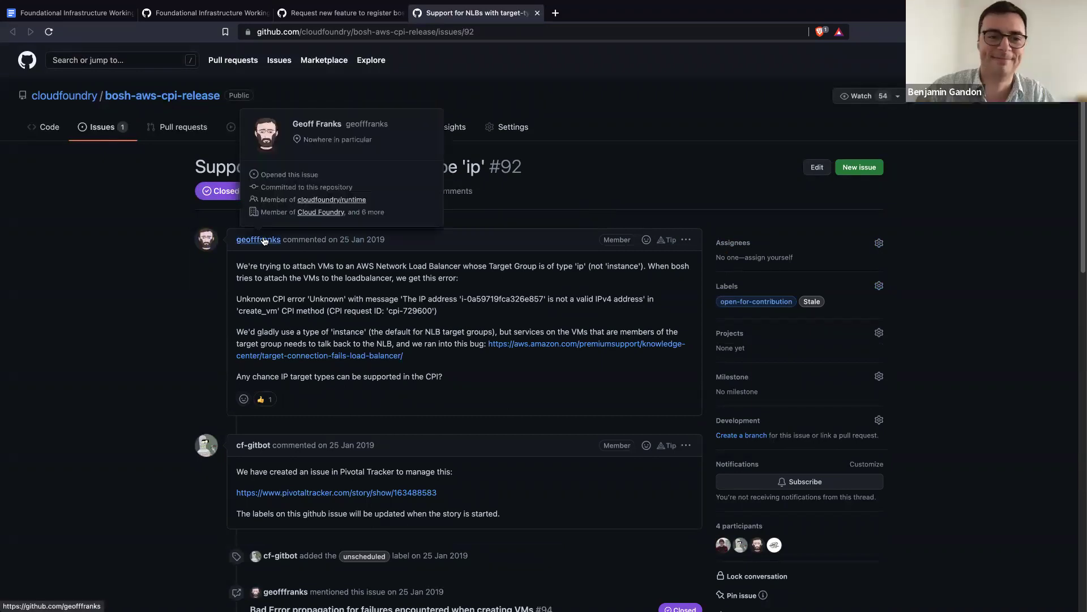
middle_click(264, 241)
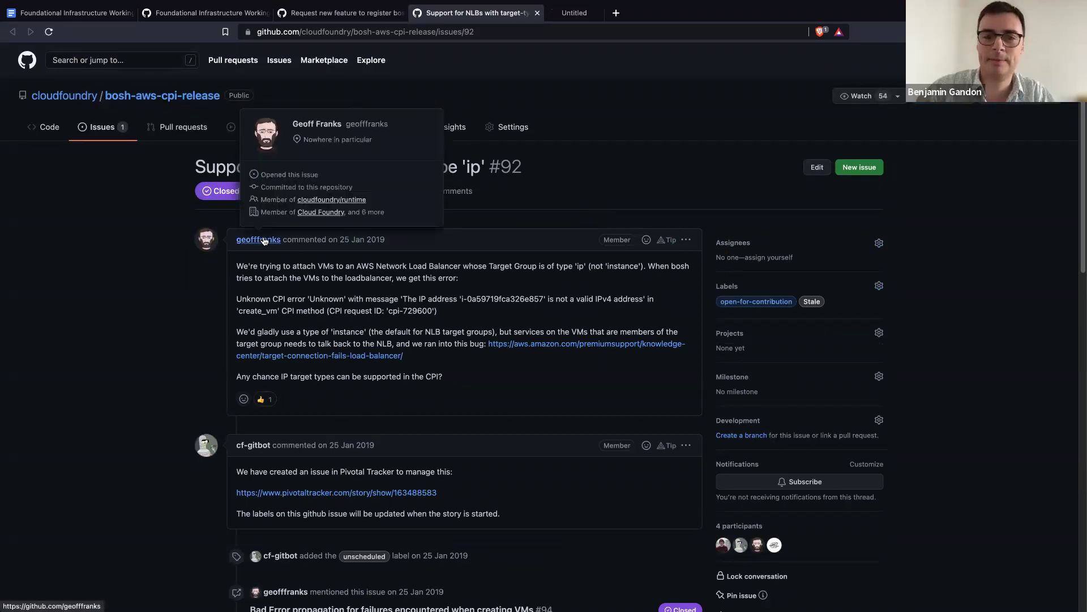
left_click(586, 17)
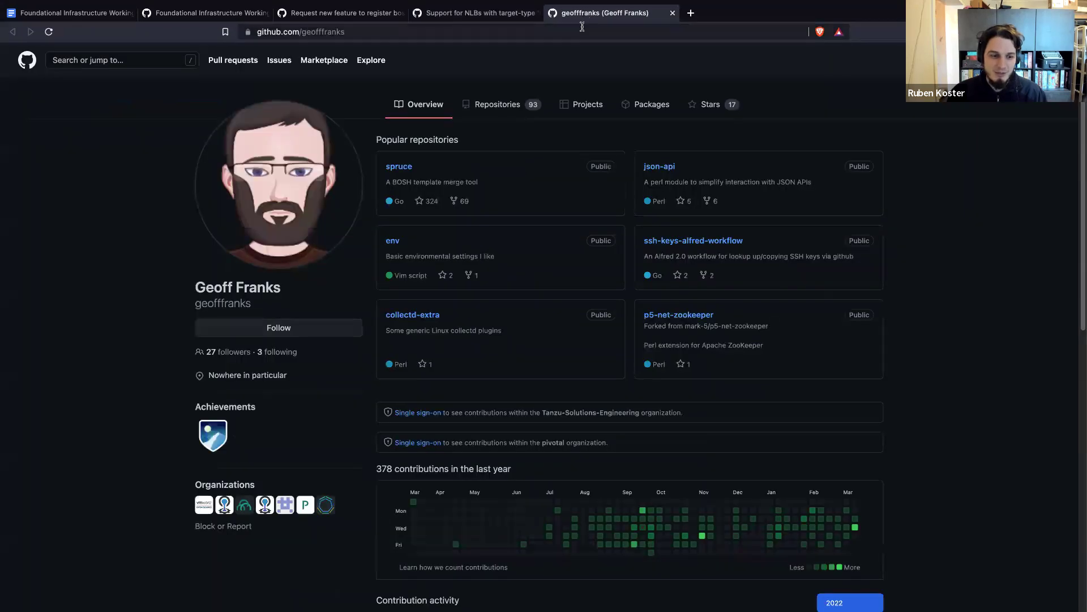
middle_click(584, 22)
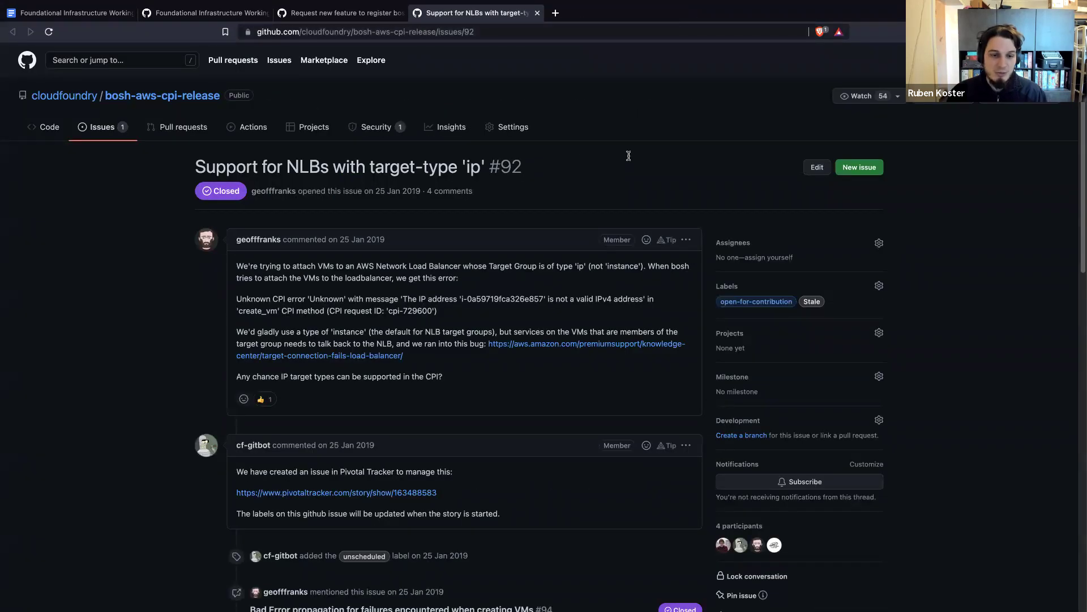
key("ctrl+w")
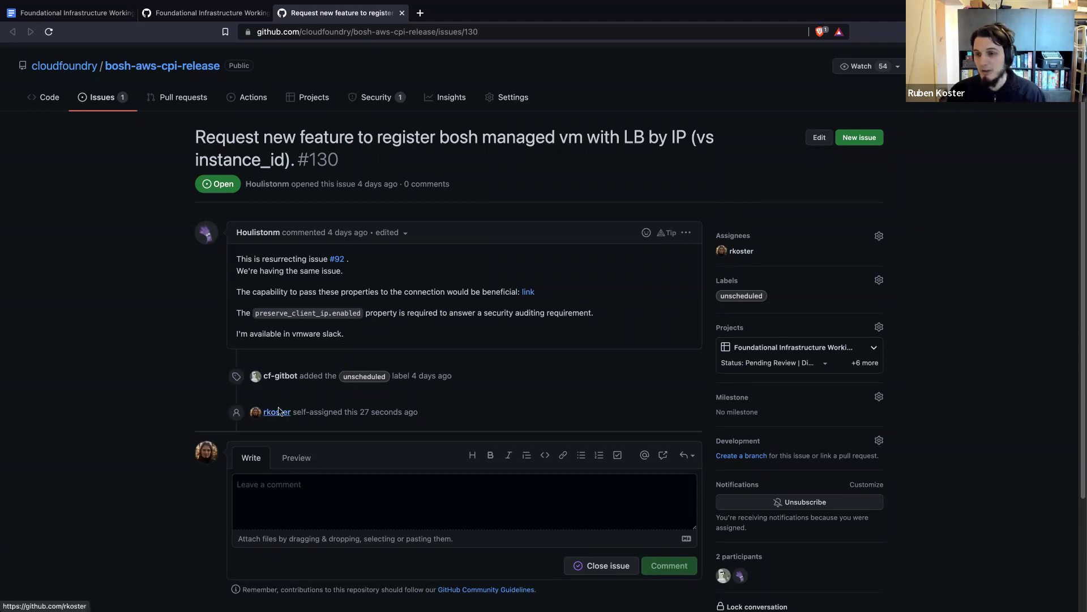
Step: Review the BOSH issues board of the Foundational Infrastructure Working Group, including the Pending Review and Pending Merge groups
mouse_move(277, 412)
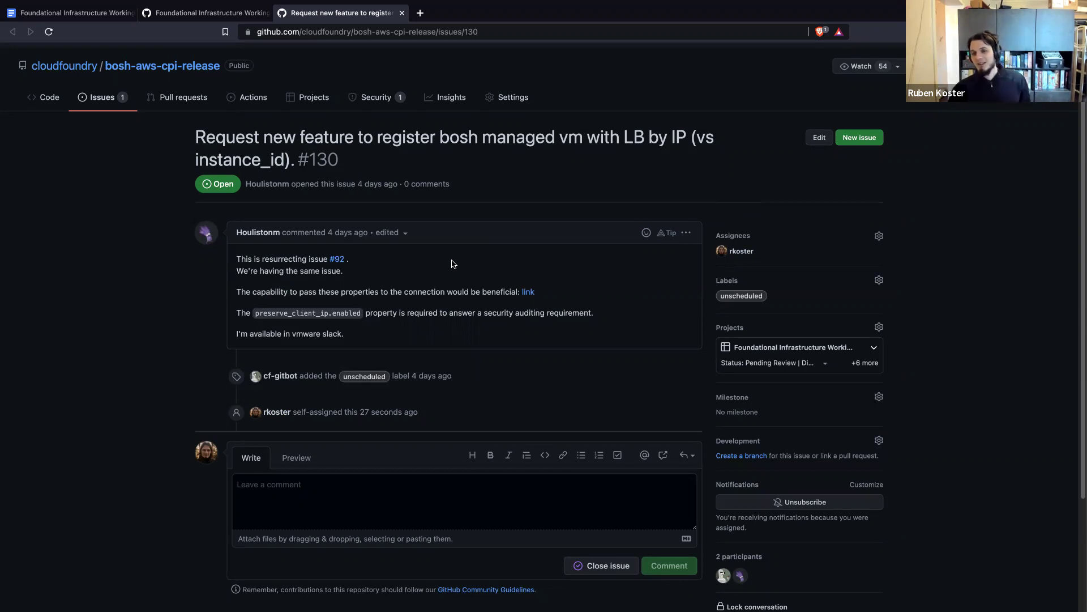
left_click(235, 10)
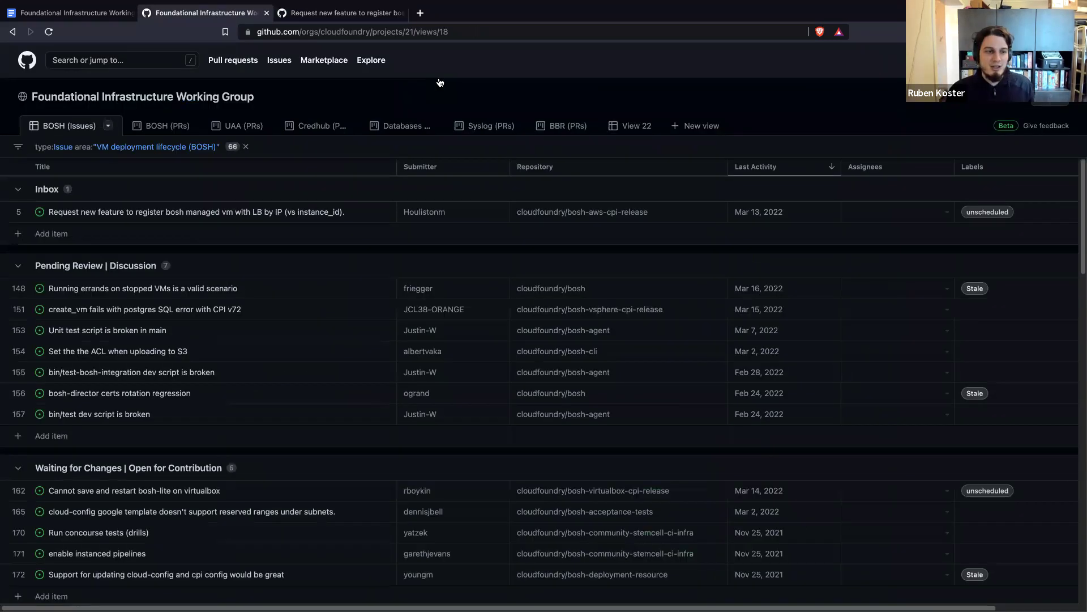
left_click_drag(1082, 200, 1082, 279)
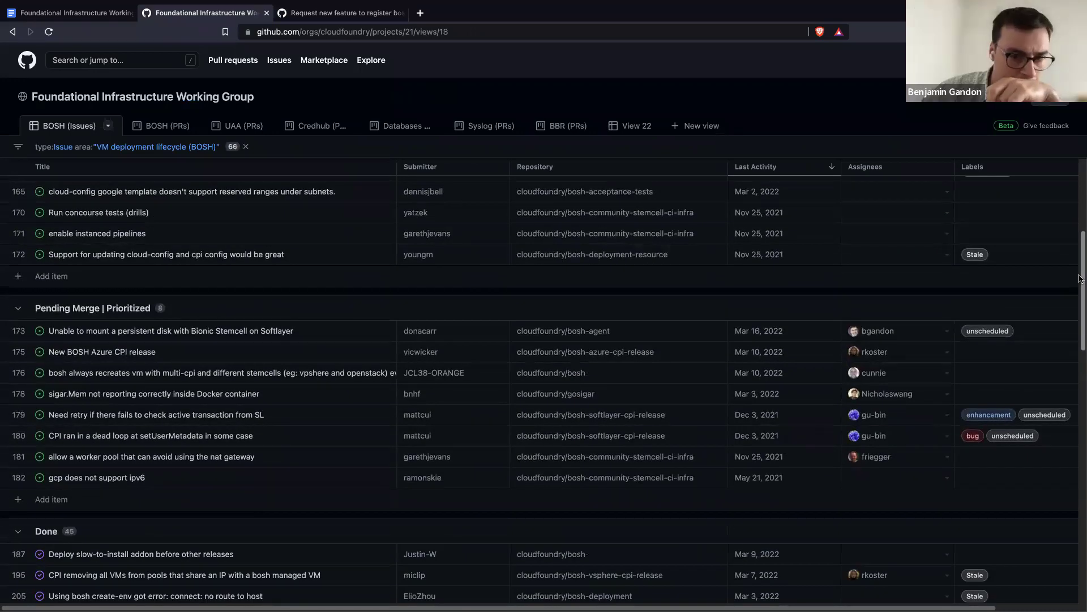
scroll(1070, 226, "up", 5)
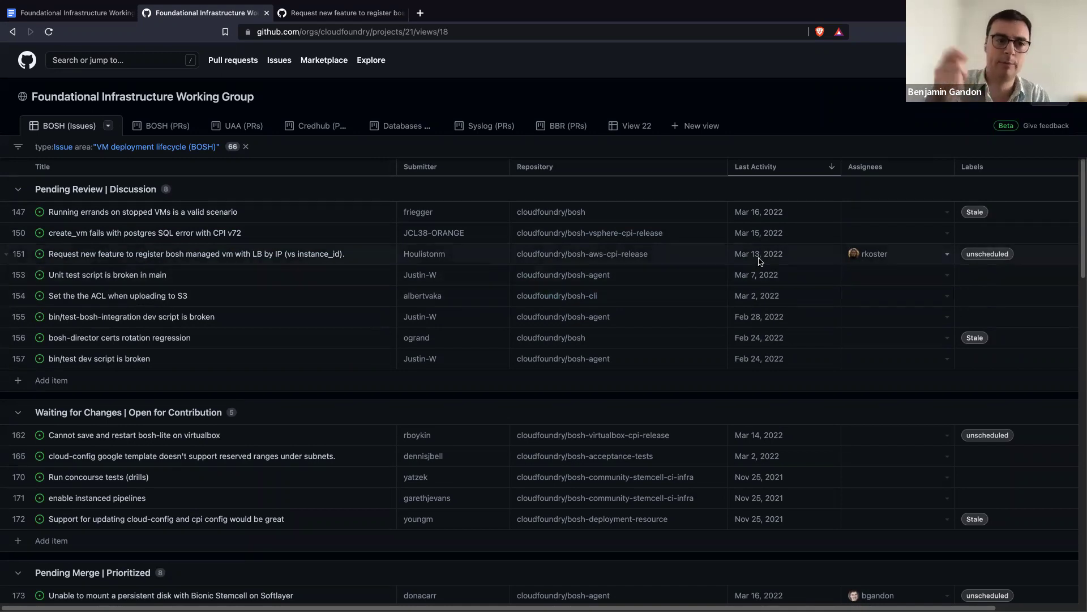
left_click(320, 15)
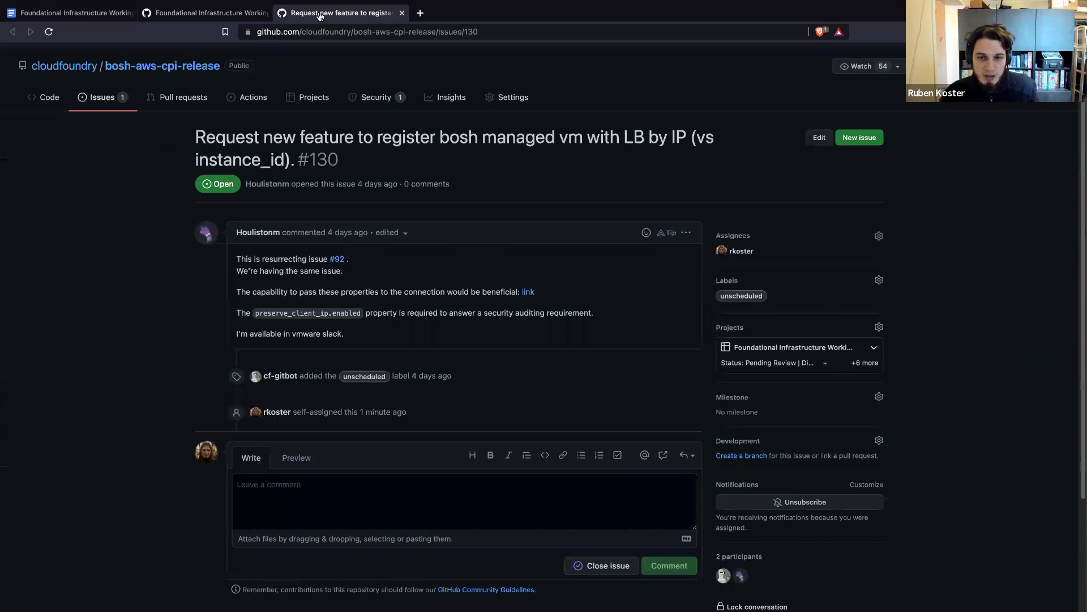
left_click(207, 12)
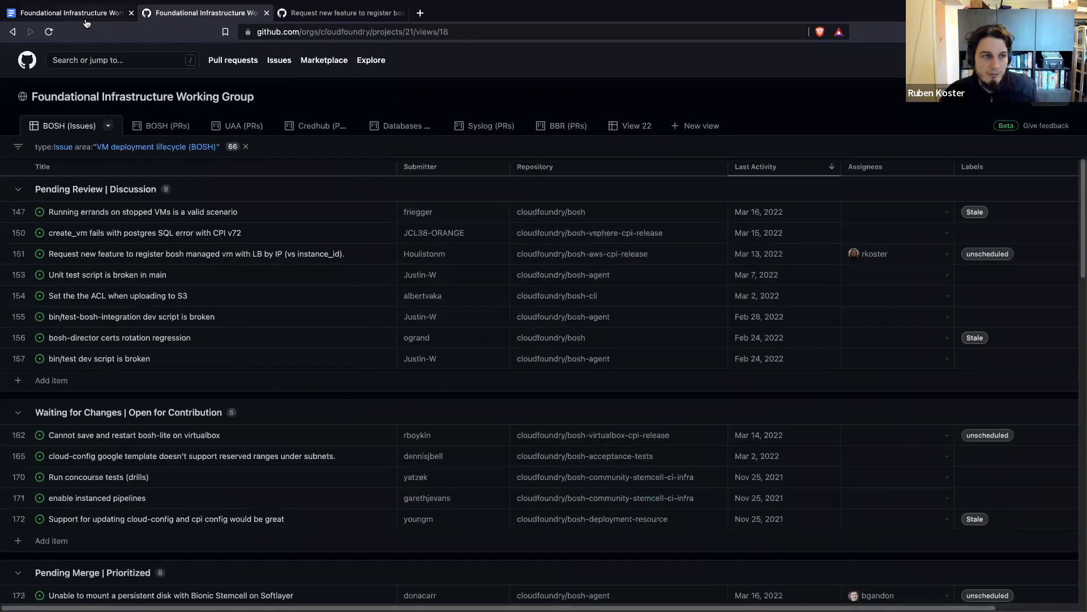
left_click(86, 21)
left_click(196, 17)
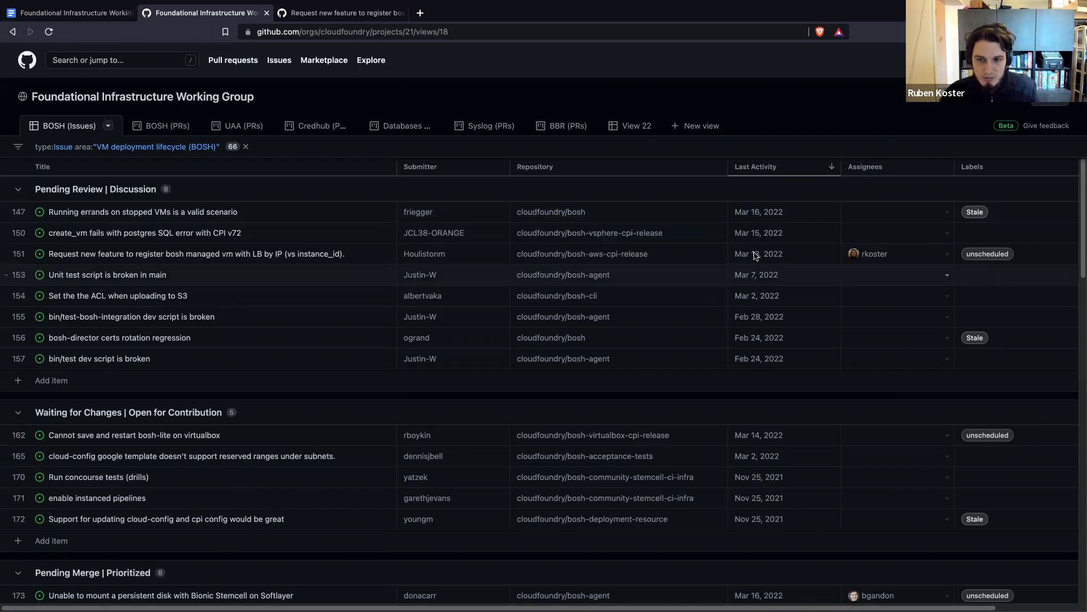
Step: Open the stopped-VM errands issue and the create_vm postgres error issue in new tabs, and close issue #130
left_click(187, 213, "ctrl")
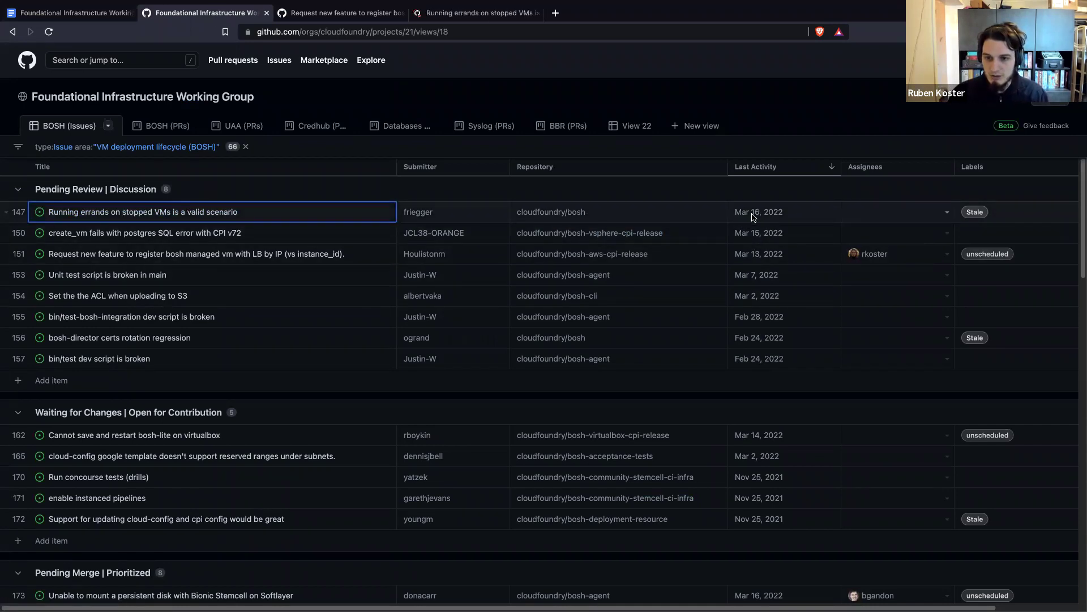
left_click(243, 233, "ctrl")
left_click(349, 13)
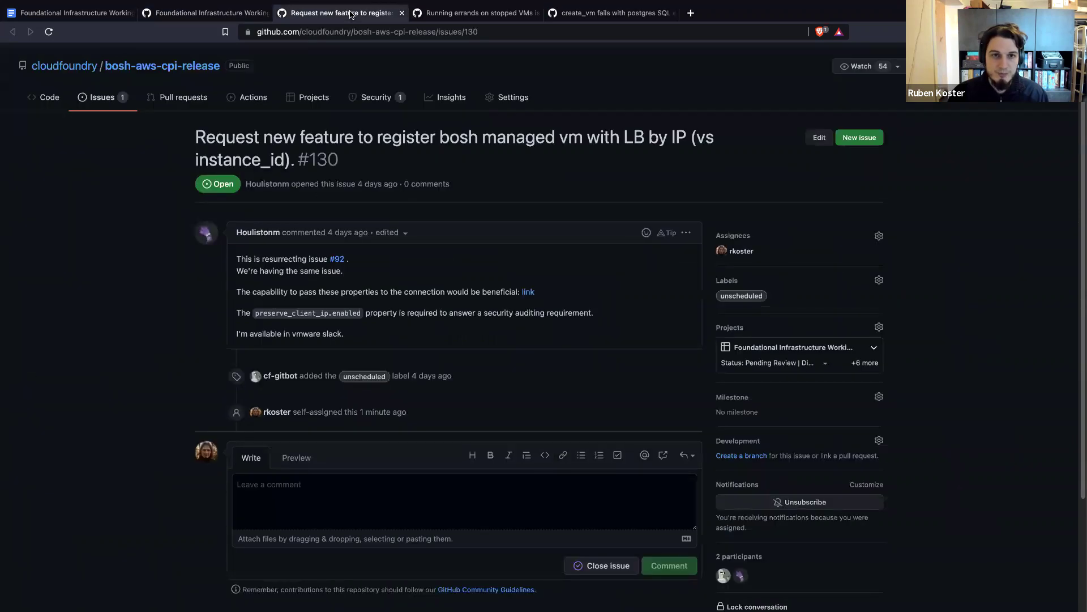
key("ctrl+w")
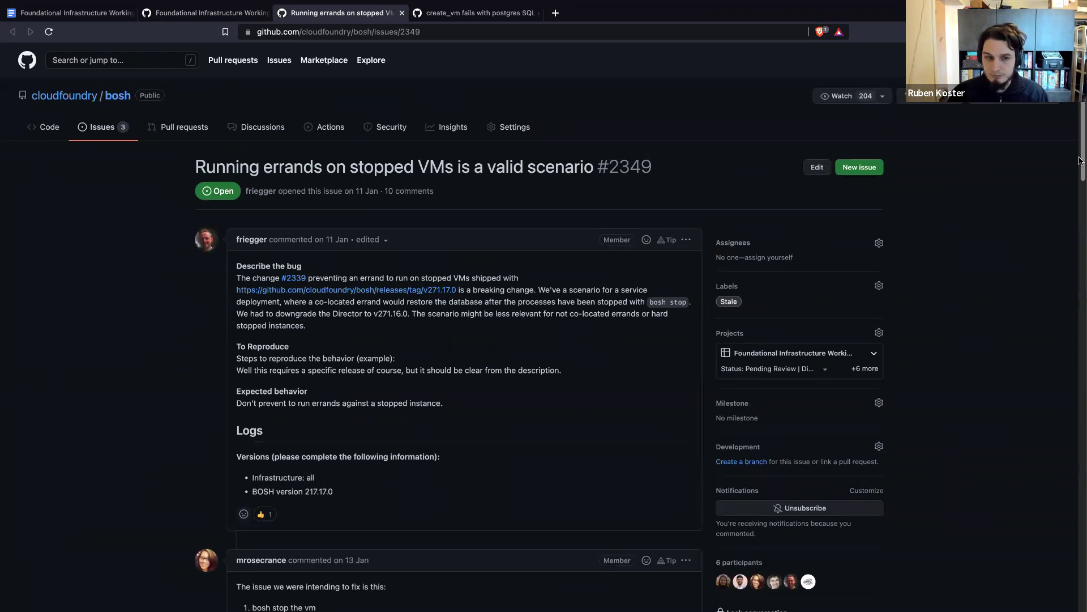
Step: Read the discussion on the stopped-VM errands issue through to its latest comments and close it
scroll(1081, 293, "down", 1)
scroll(1080, 294, "down", 20)
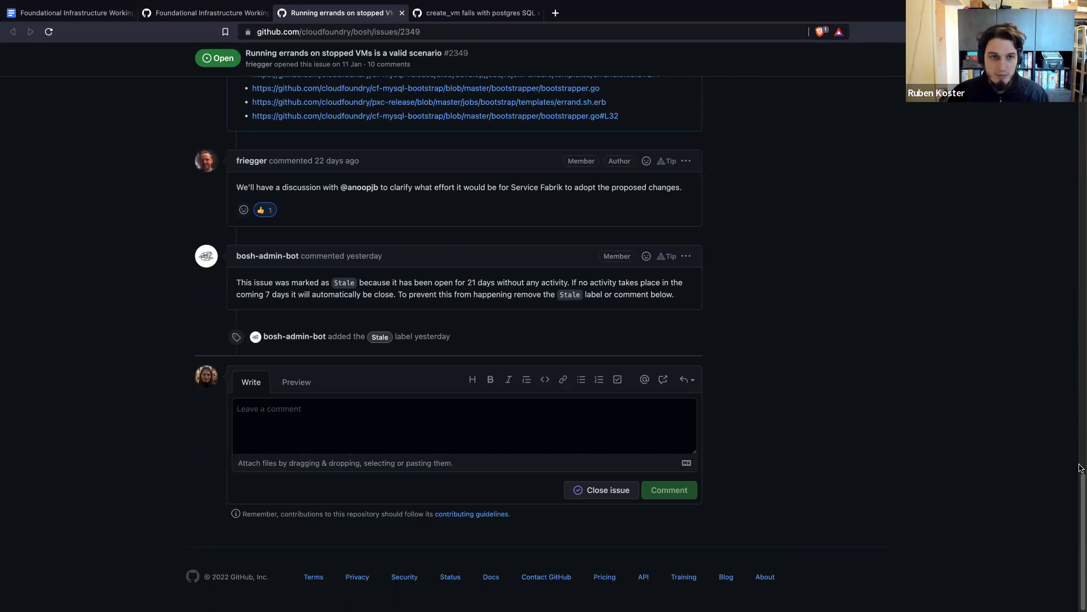
key("ctrl+w")
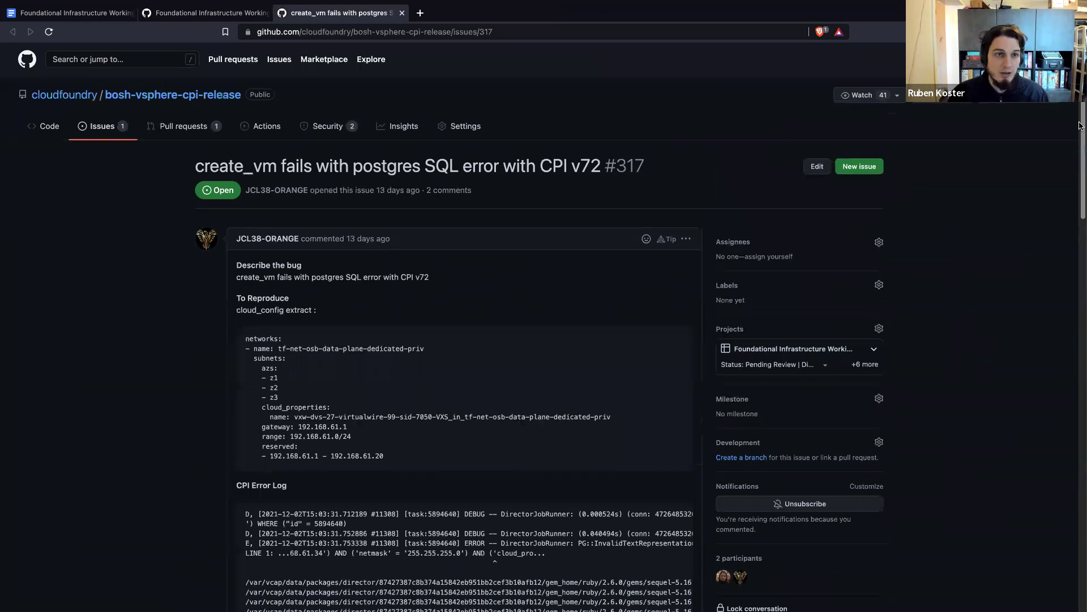
Step: Examine the create_vm issue's error log, version details and comments, highlighting the Postgres version given in the author's reply
scroll(1080, 126, "down", 10)
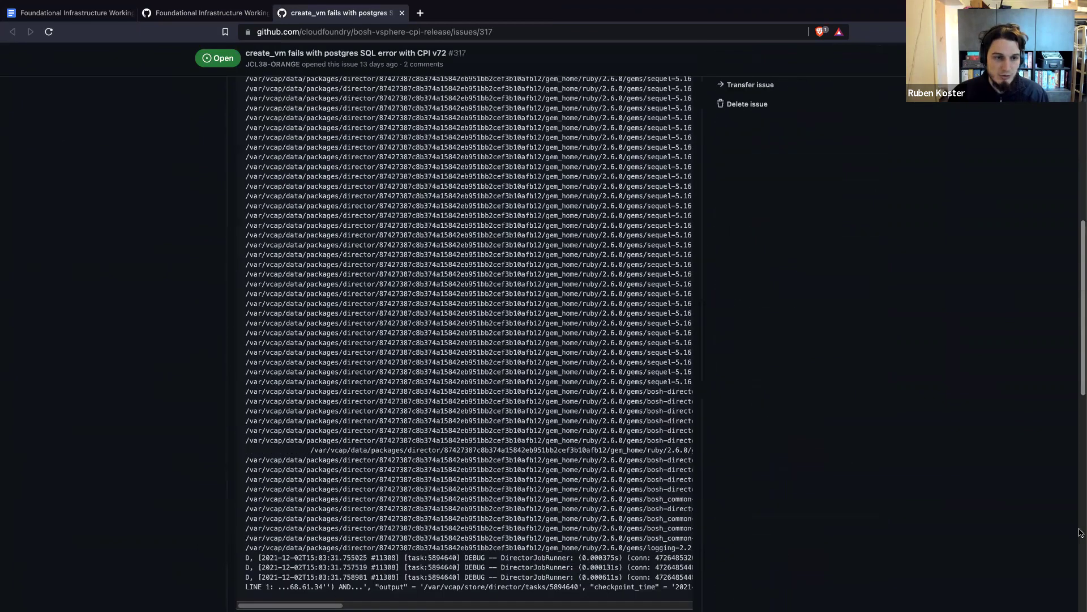
scroll(1081, 532, "down", 15)
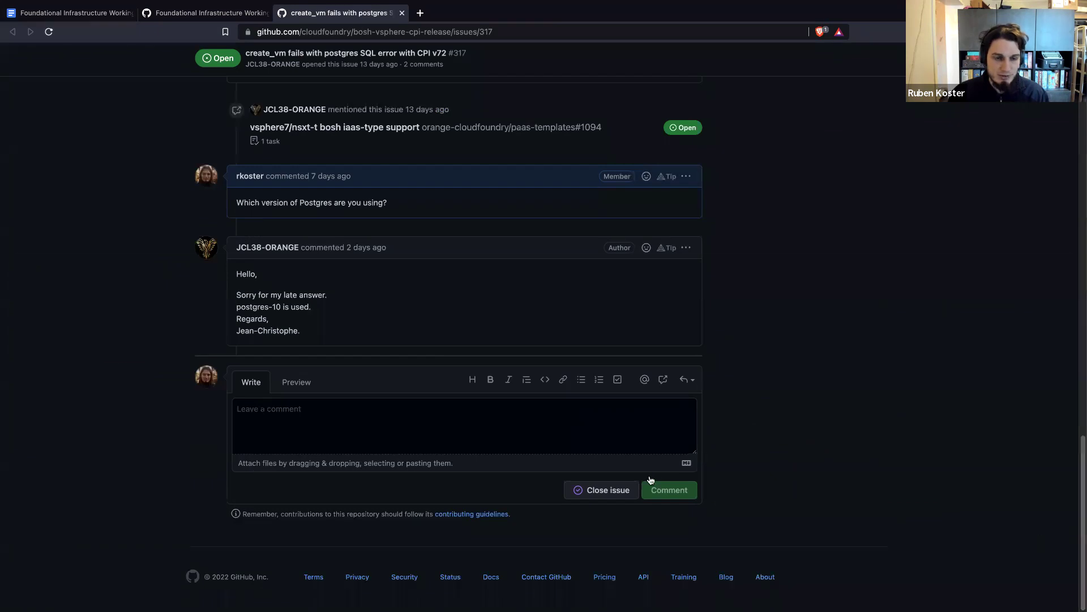
key("super+Tab")
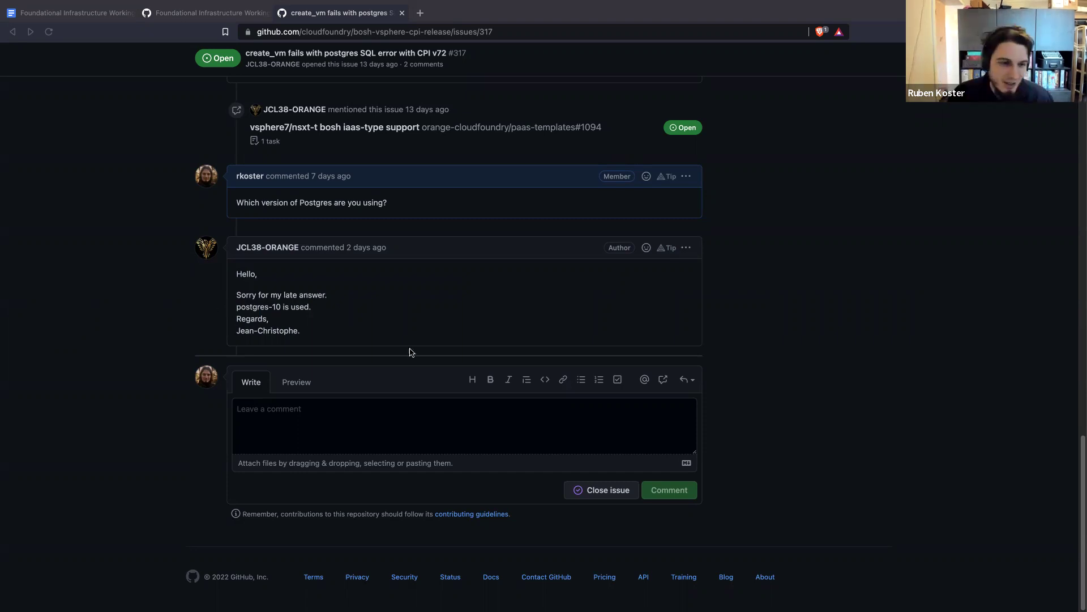
double_click(268, 306)
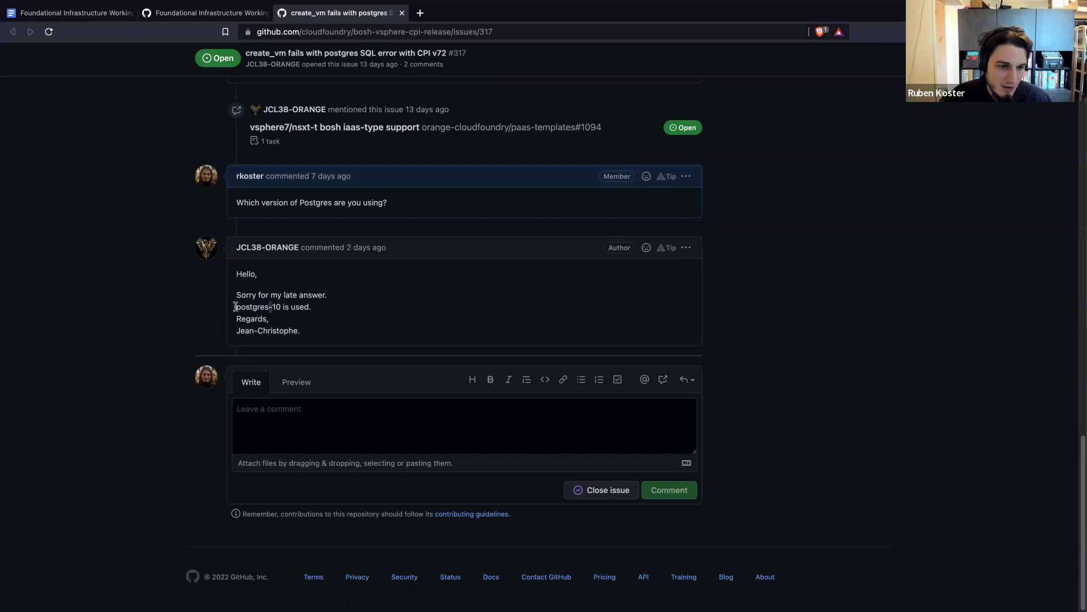
left_click_drag(235, 306, 283, 306)
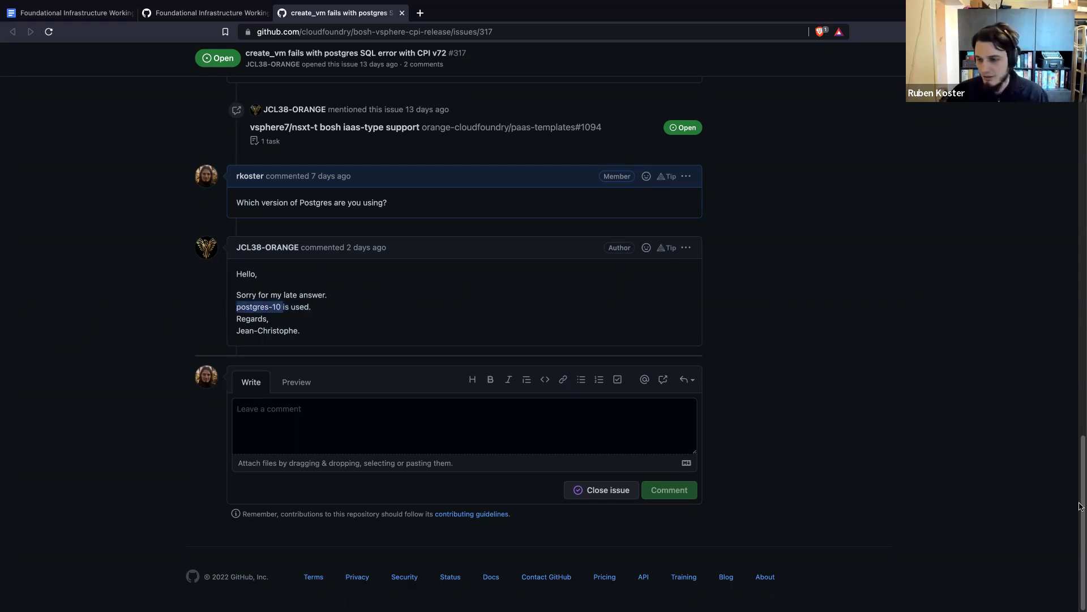
scroll(1072, 422, "up", 2)
scroll(1072, 422, "up", 4)
scroll(1076, 465, "down", 6)
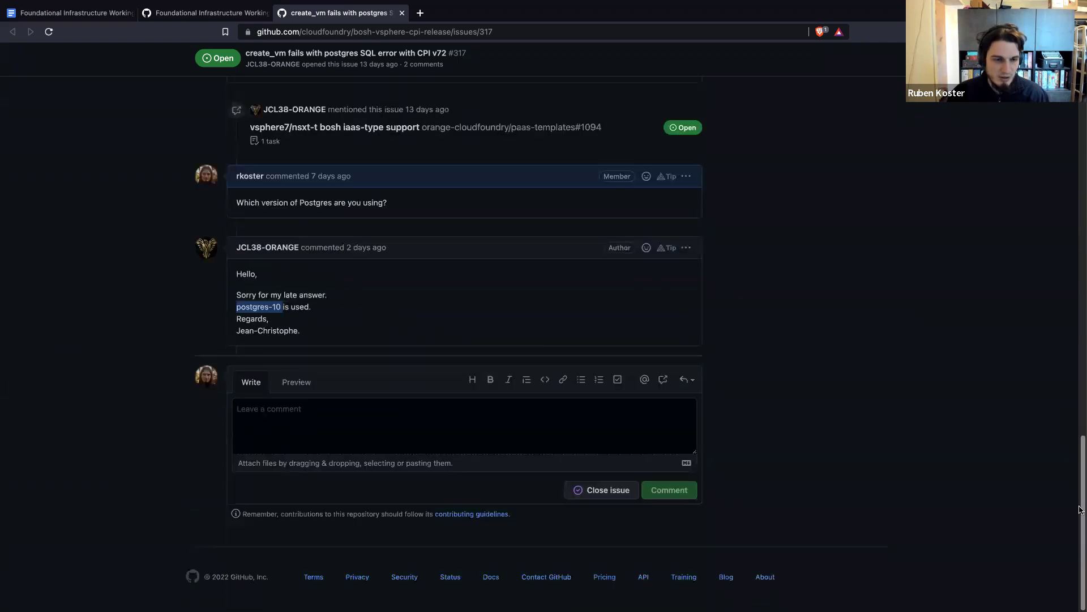
scroll(1072, 428, "up", 5)
scroll(1069, 408, "down", 3)
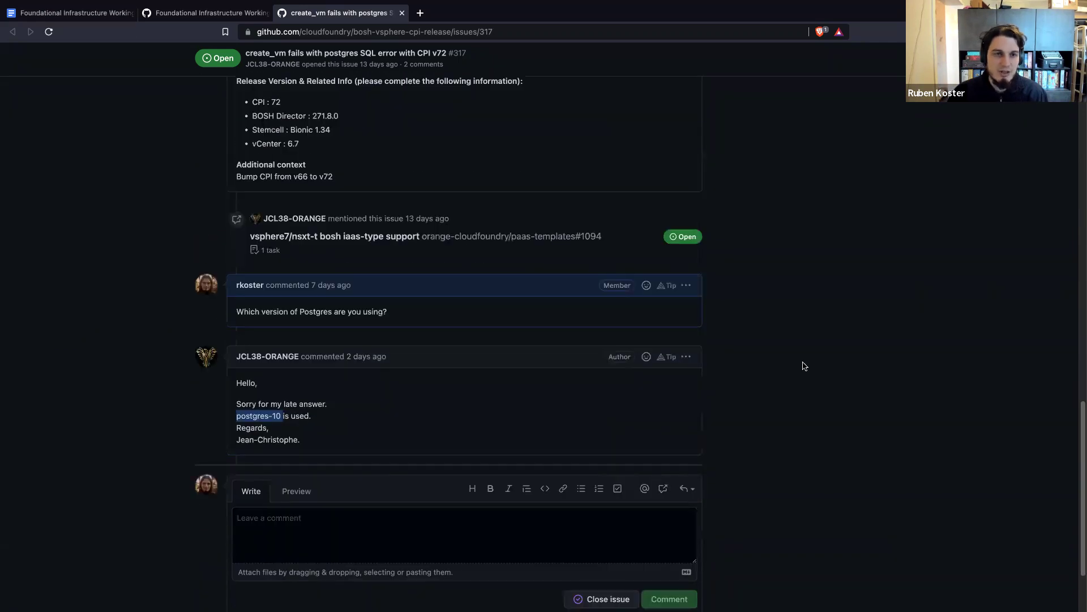
Step: Open the repository github.com/cloudfoundry/bosh in a new tab
key("super+t")
type("github.com/cloudfoundry/community")
key("BackSpace")
key("BackSpace")
key("BackSpace")
key("BackSpace")
key("BackSpace")
key("BackSpace")
key("BackSpace")
key("BackSpace")
key("BackSpace")
type("bosh")
key("Return")
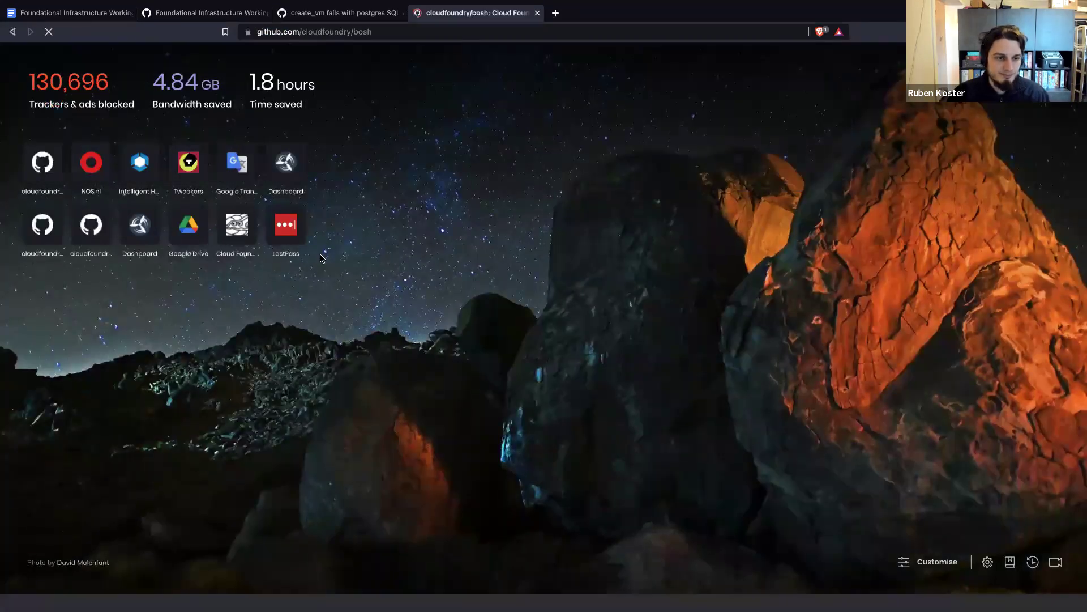
Step: Browse the bosh repository's packages folder, check the postgres-10 package, and return to the packages list
left_click(241, 392)
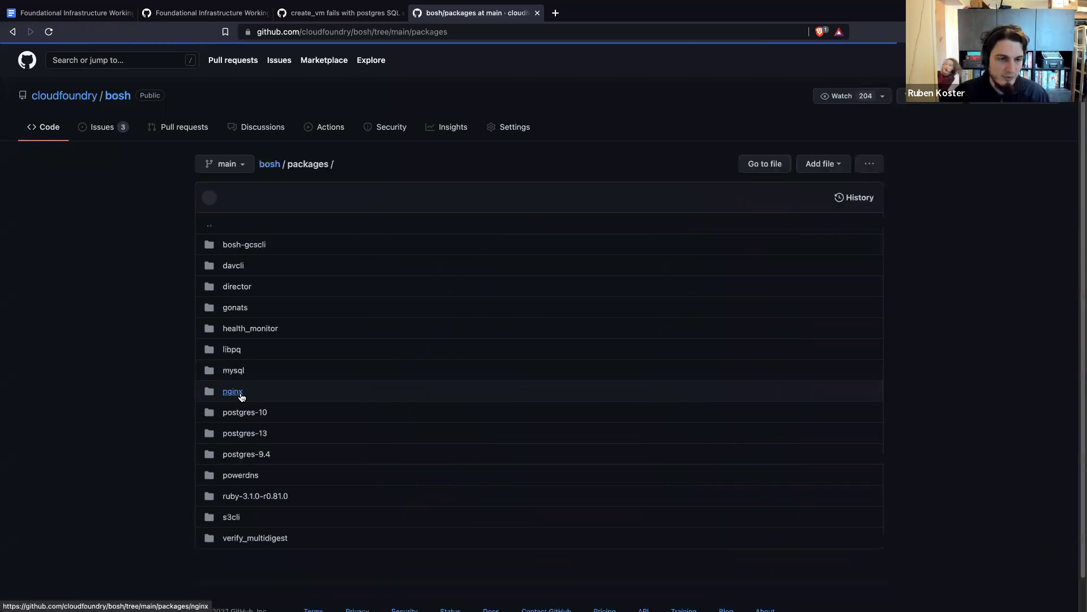
left_click(241, 413)
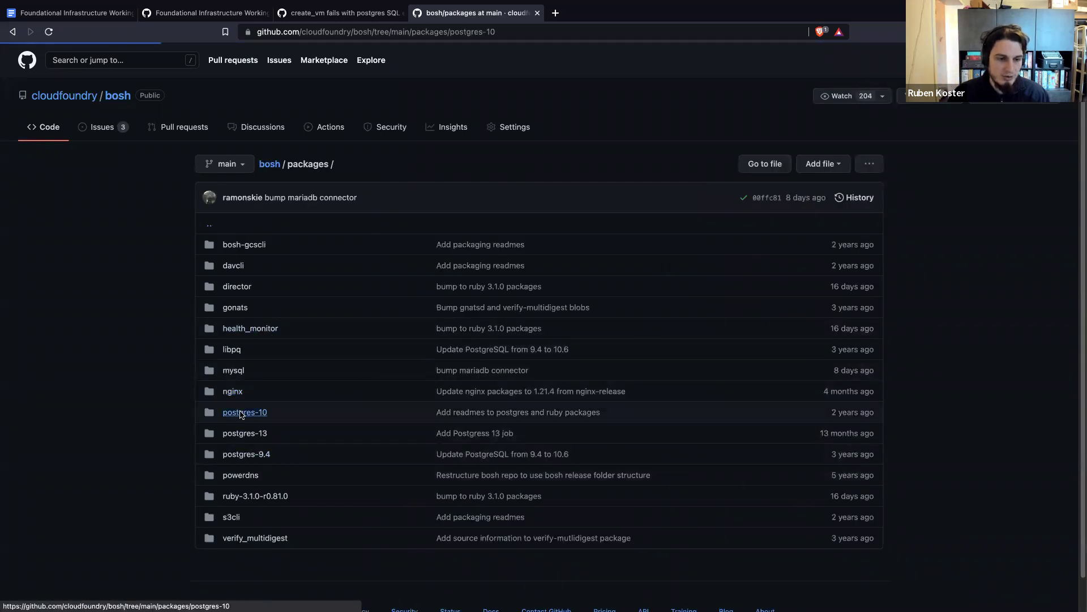
left_click(15, 32)
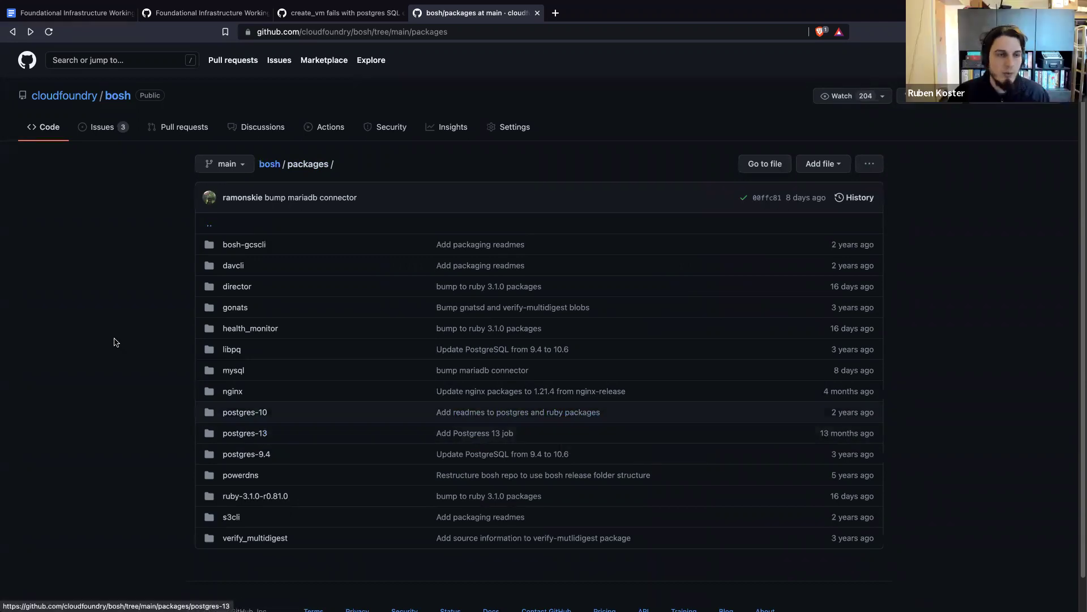
Step: Open github.com/cloudfoundry/bosh-deployment in a new tab, find bosh.yml in its file list and open it
key("ctrl+t")
type("github.com/cloudfoundry/bosh-deployment")
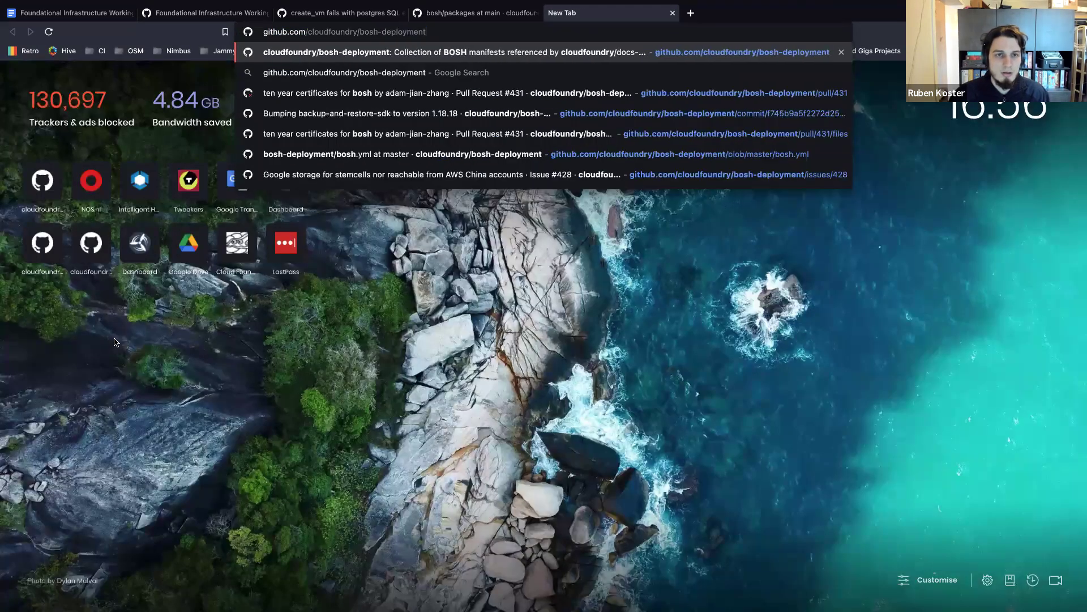
key("Return")
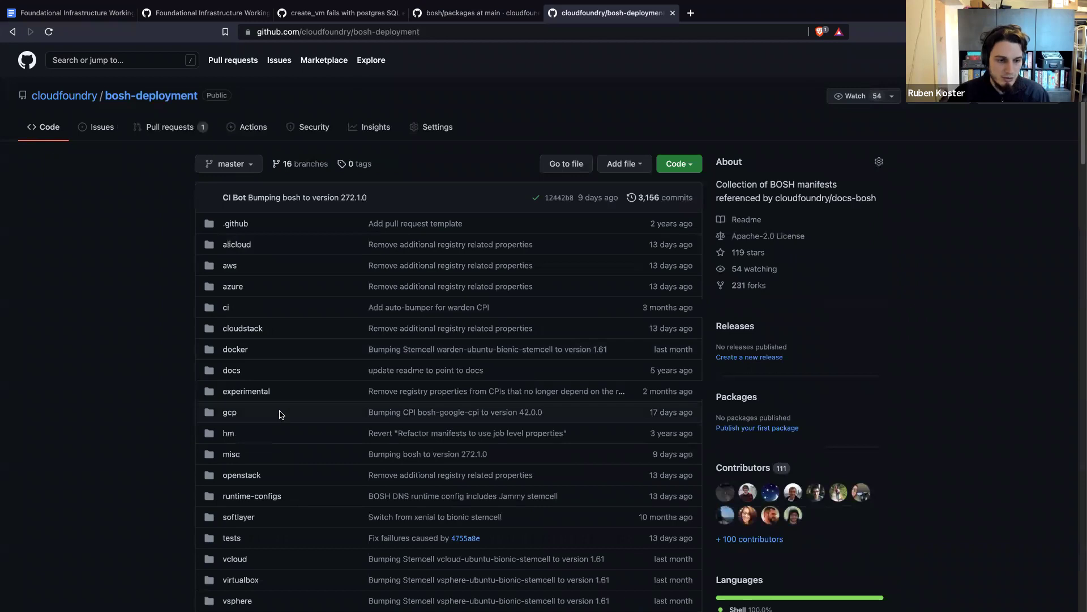
key("ctrl+f")
type("bosh.y")
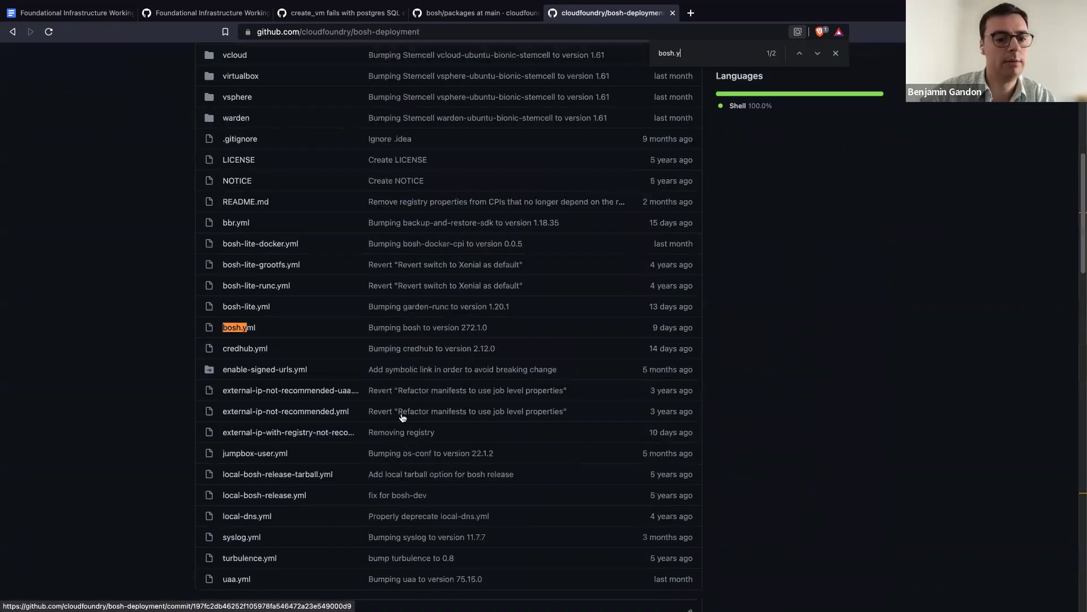
left_click(231, 326)
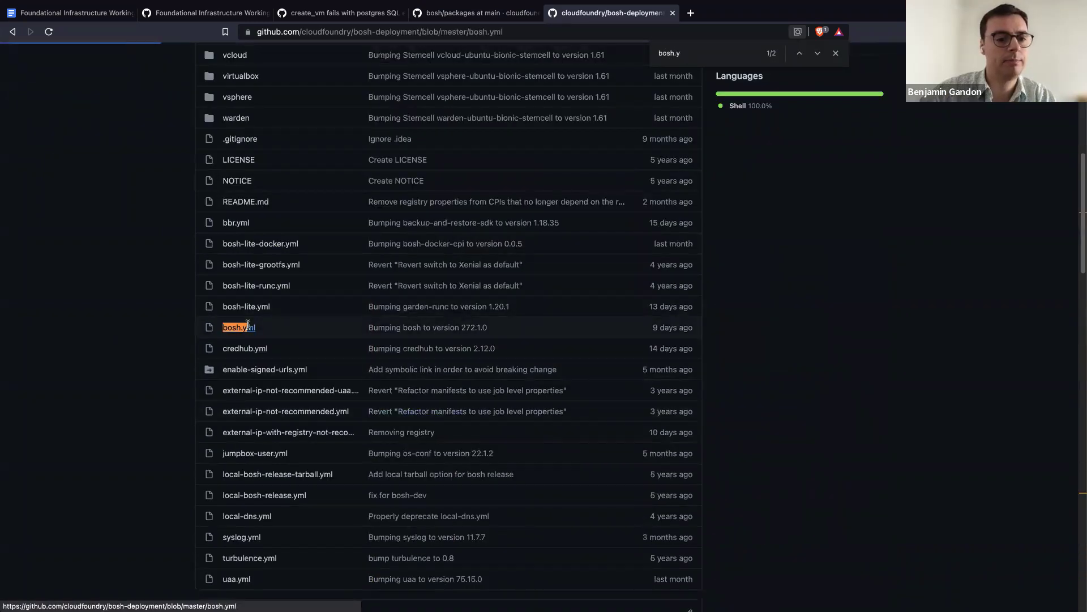
Step: Search bosh.yml for "postgres" and go through the matches
type("postgres")
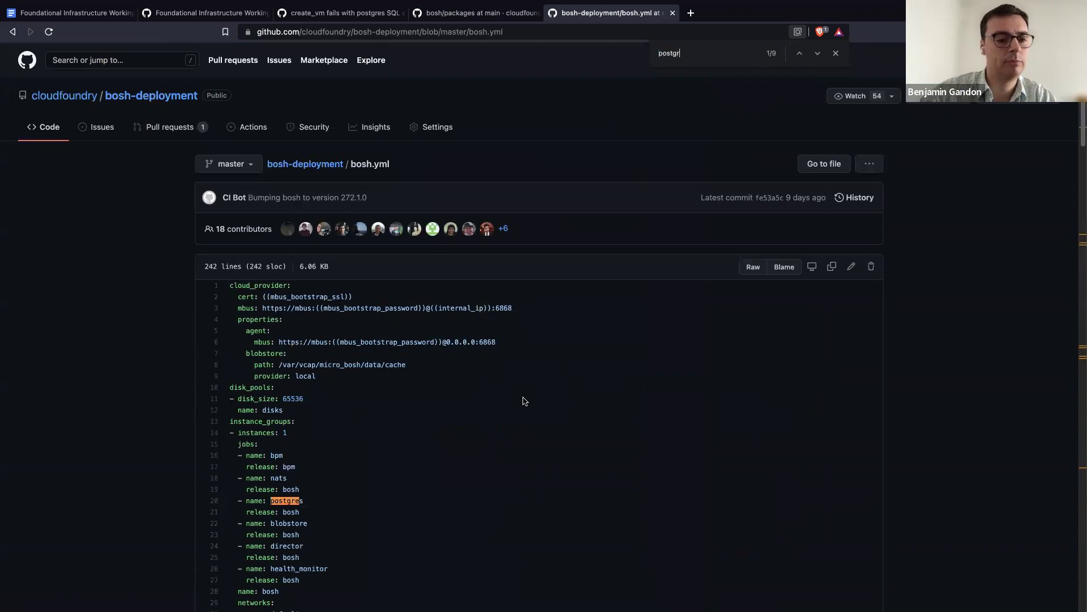
key("Return")
key("Return")
key("Return")
key("Return")
key("Return")
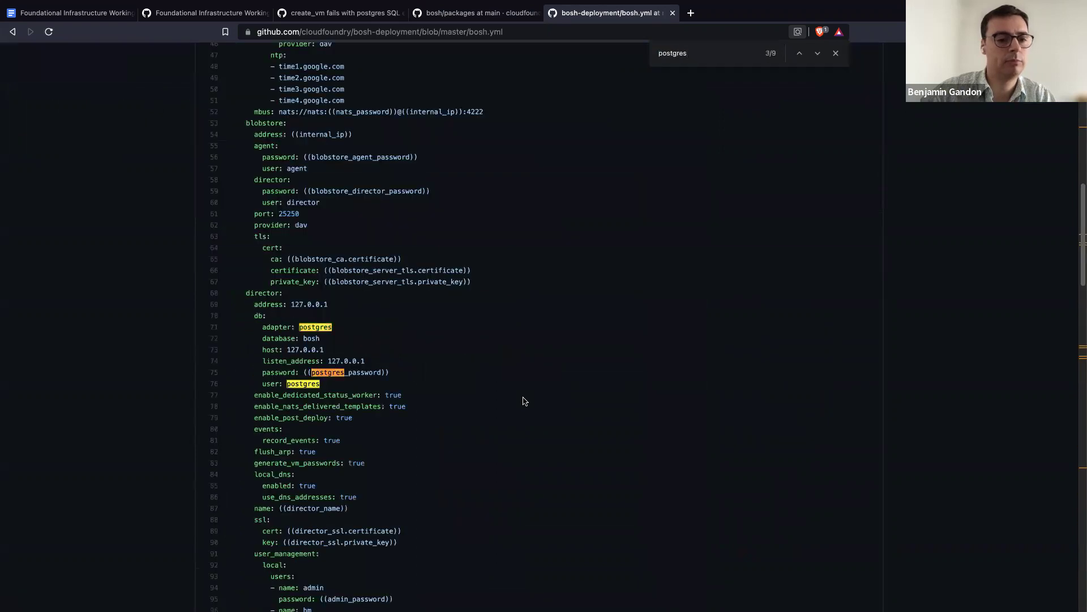
Step: Go through the remaining "postgres" matches in bosh.yml and narrow the search to "name: postgres"
key("Return")
key("Return")
key("Return")
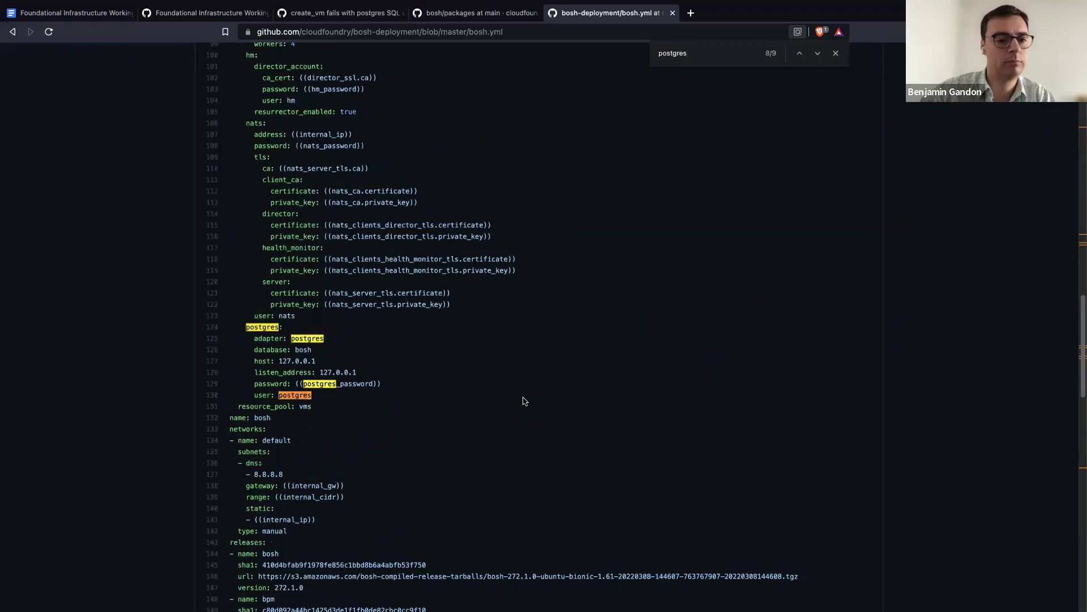
type("name:")
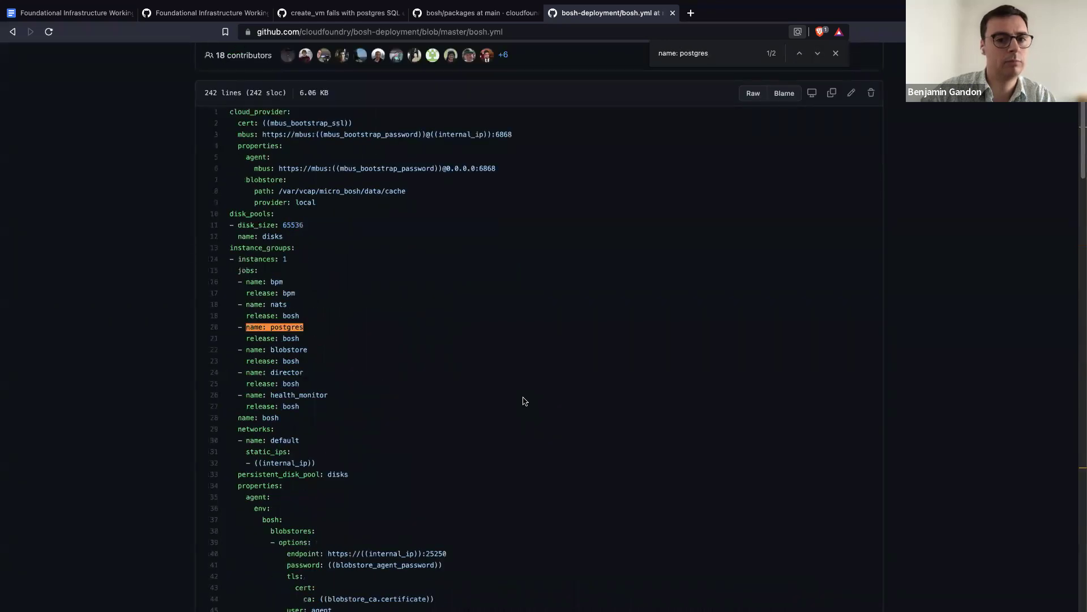
key("Return")
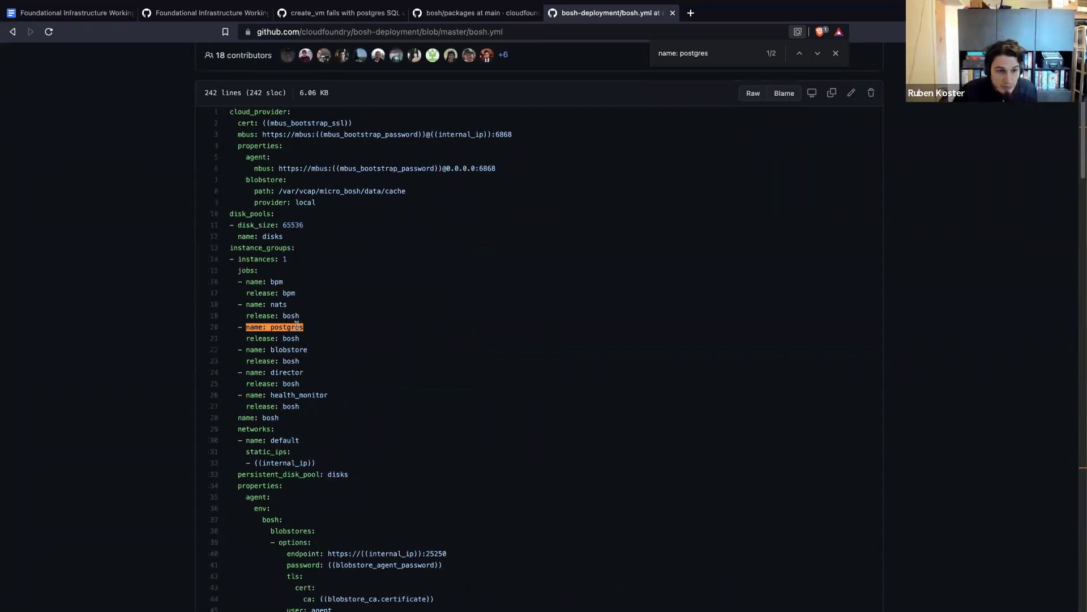
Step: Open the spec file of the postgres job in the bosh repository's jobs folder and examine its packages
left_click(467, 14)
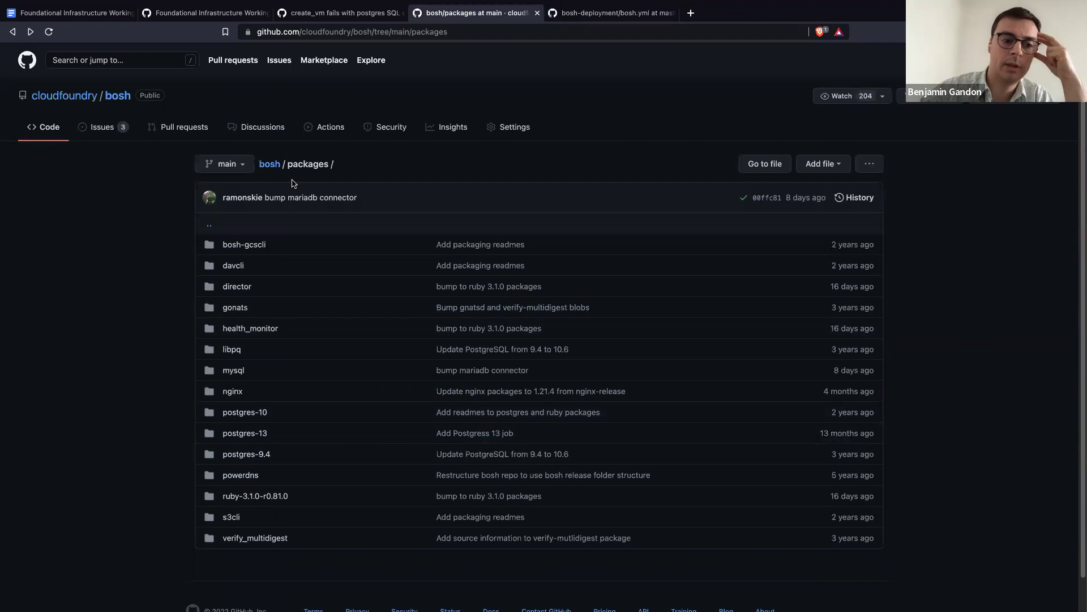
left_click(269, 164)
left_click(230, 370)
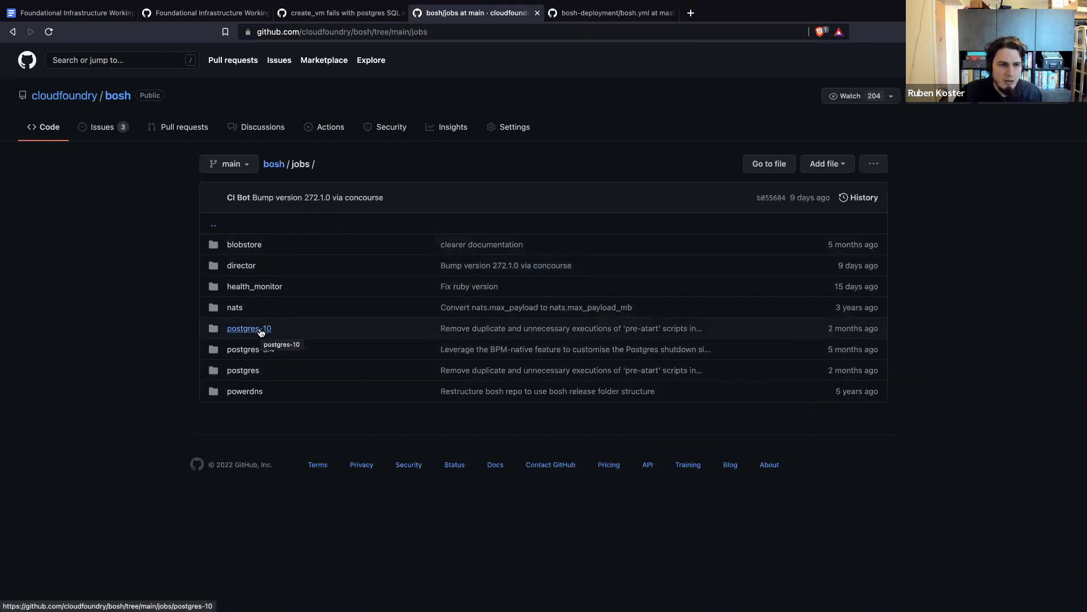
left_click(245, 370)
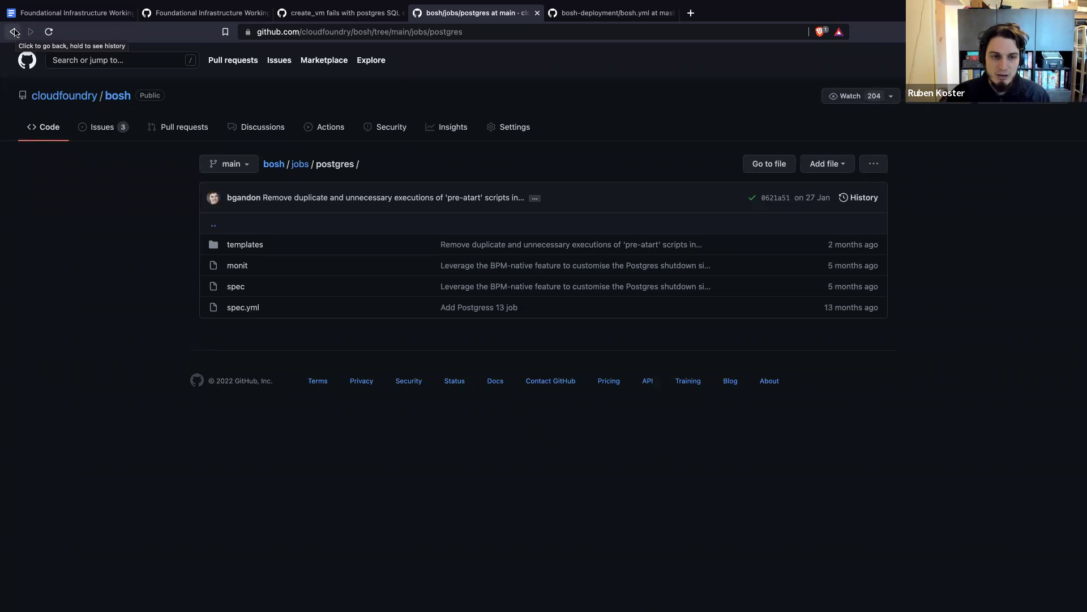
left_click(236, 287)
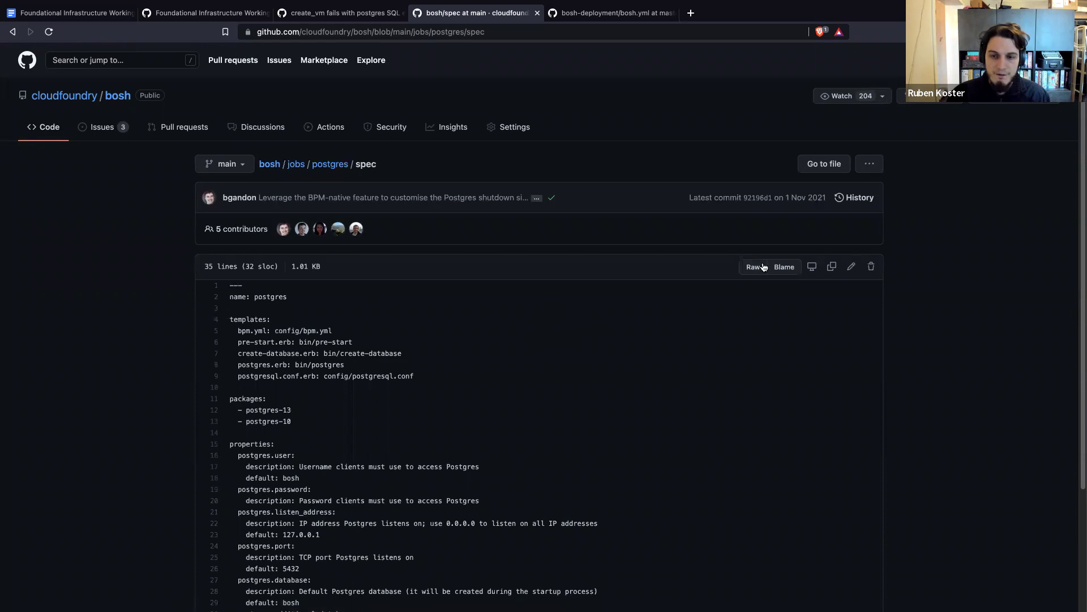
scroll(209, 405, "down", 3)
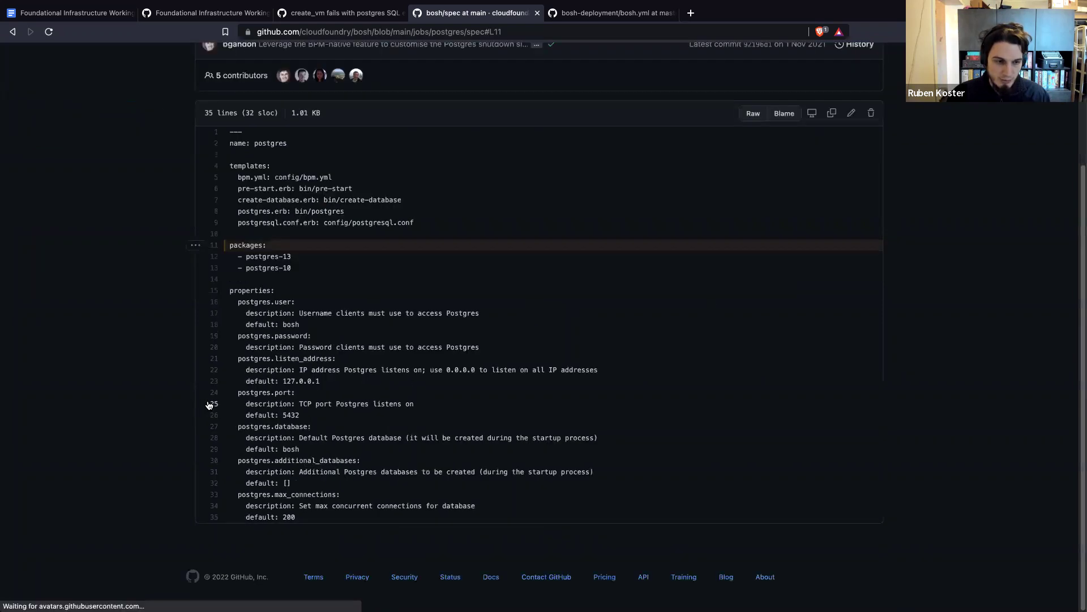
Step: View the git blame for the postgres-13 package line of the postgres job spec
left_click(213, 268)
left_click(214, 257)
left_click(196, 256)
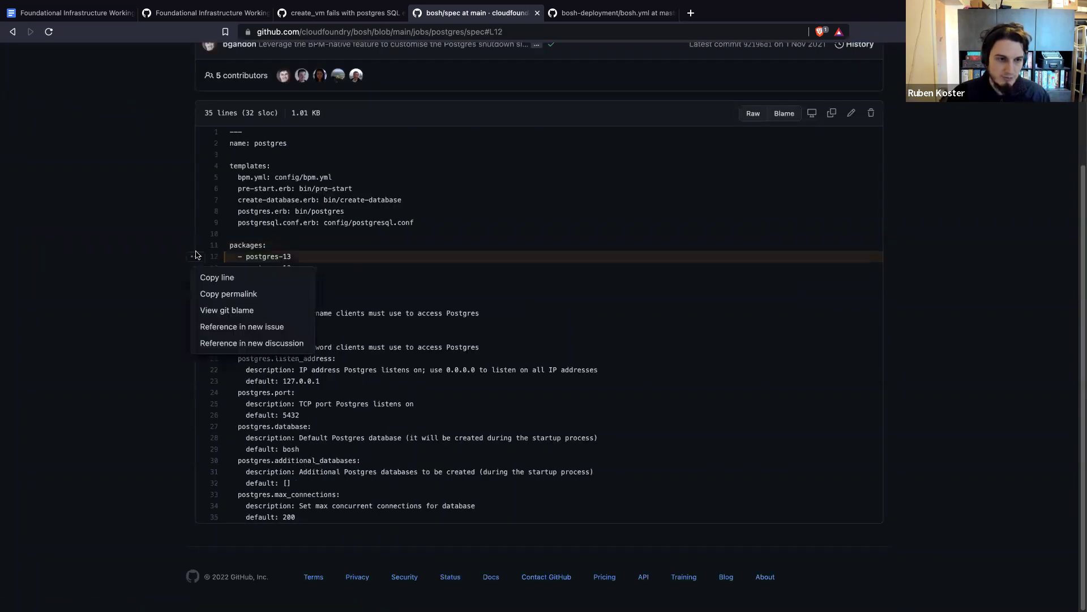
left_click(275, 315)
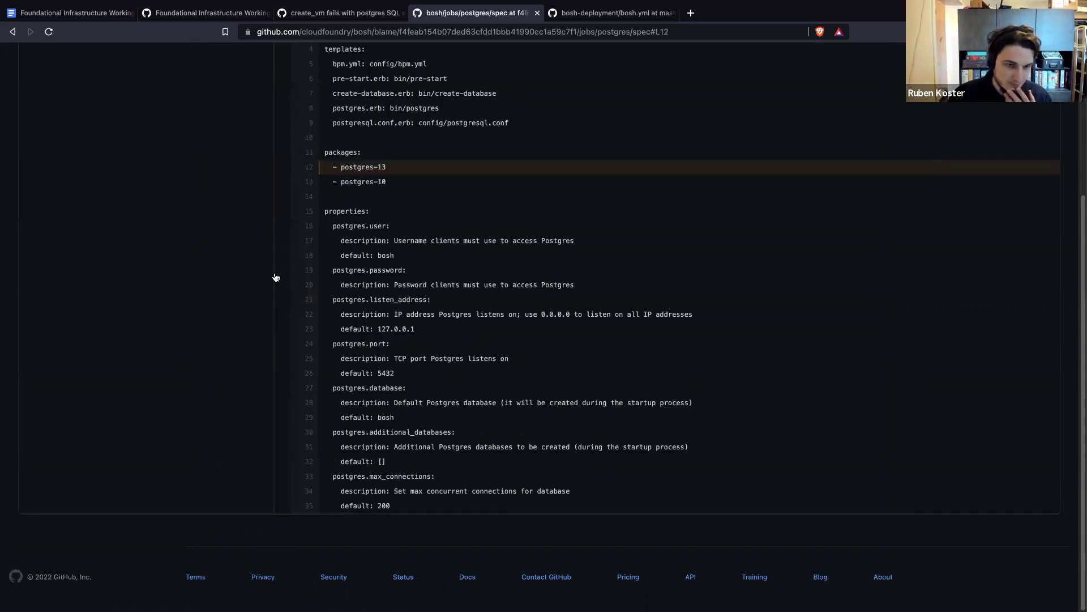
scroll(1075, 158, "up", 4)
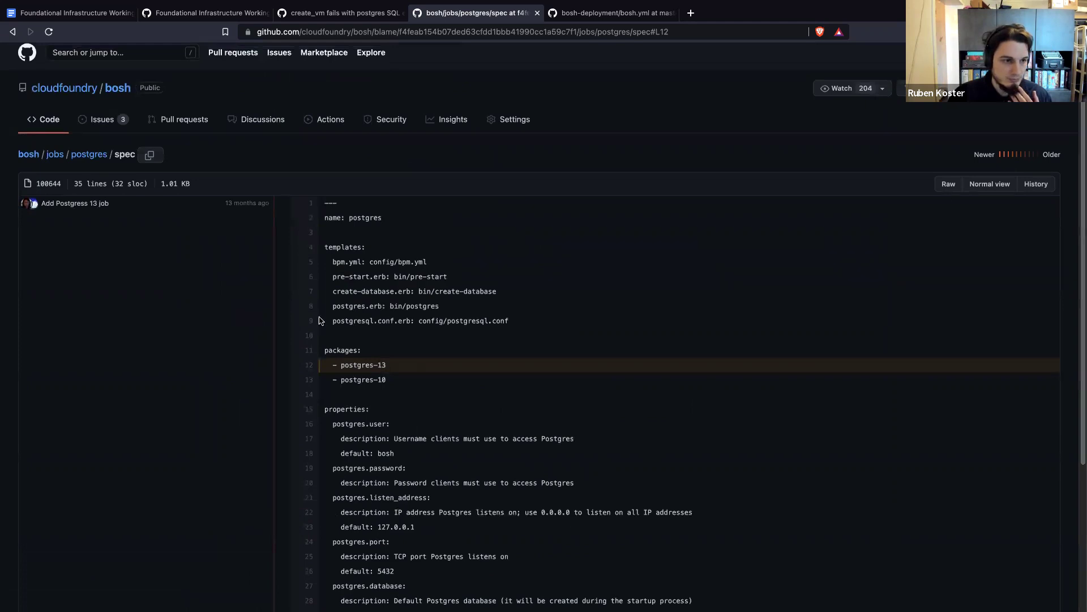
Step: Open the "Add Postgress 13 job" commit, read its description and changes, and return to the blame view
mouse_move(87, 207)
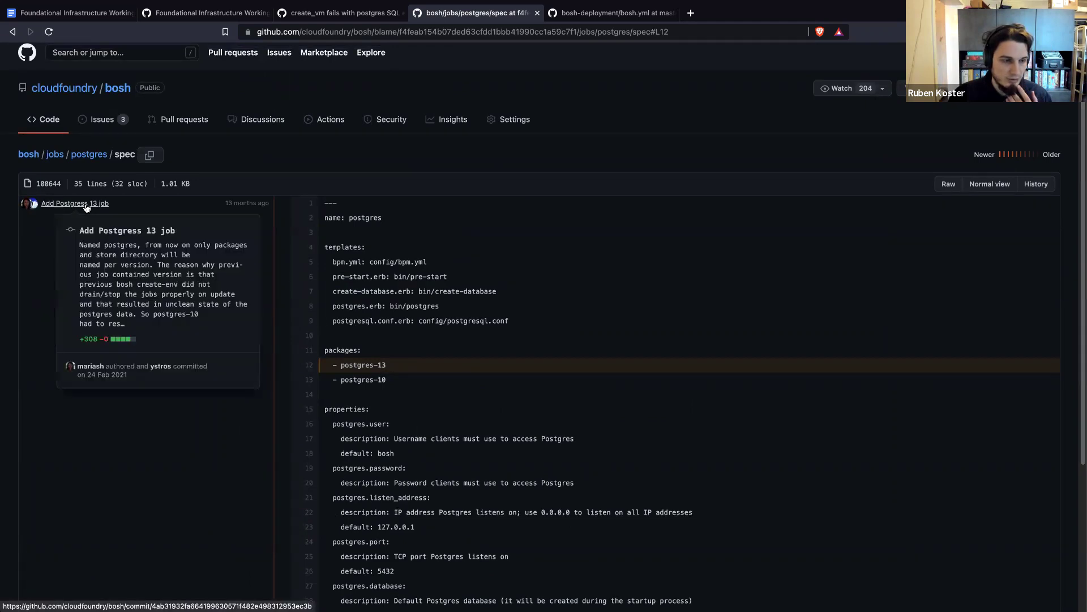
left_click(87, 208)
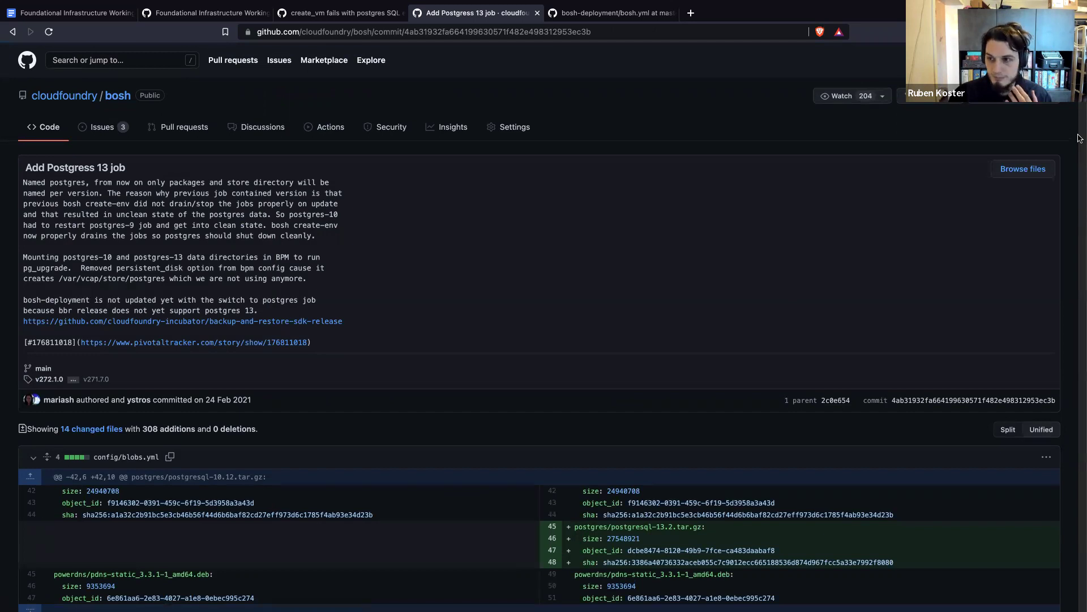
scroll(1081, 109, "down", 5)
scroll(1080, 109, "up", 5)
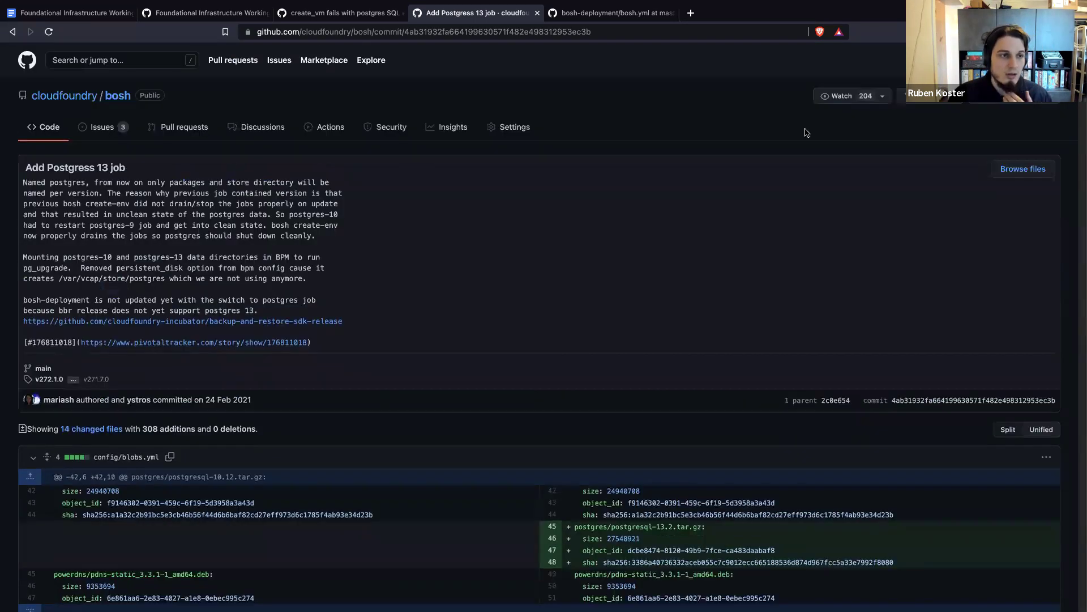
left_click(14, 32)
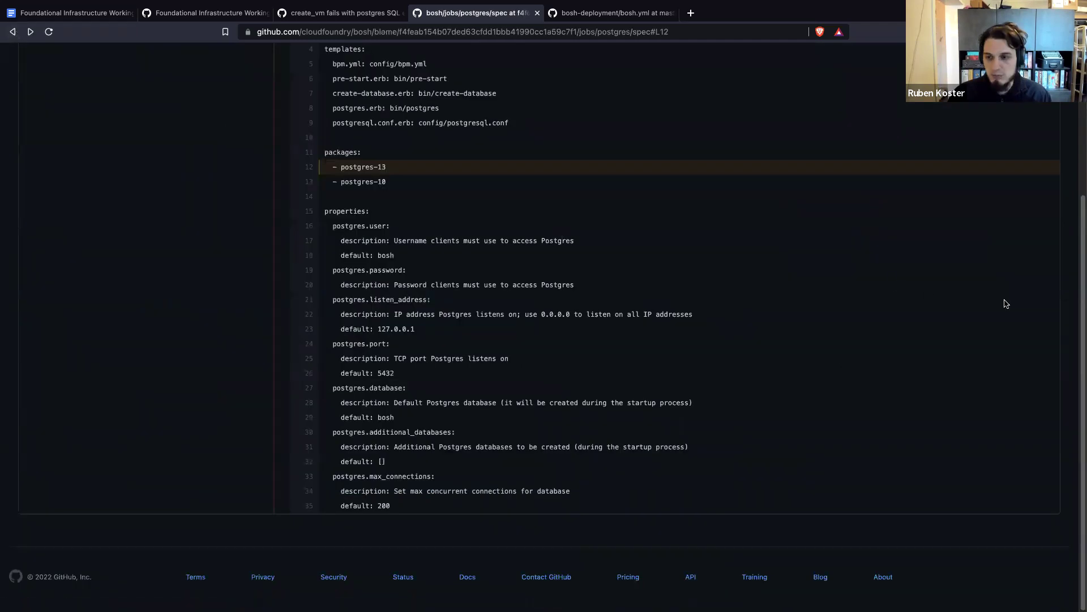
scroll(849, 300, "up", 4)
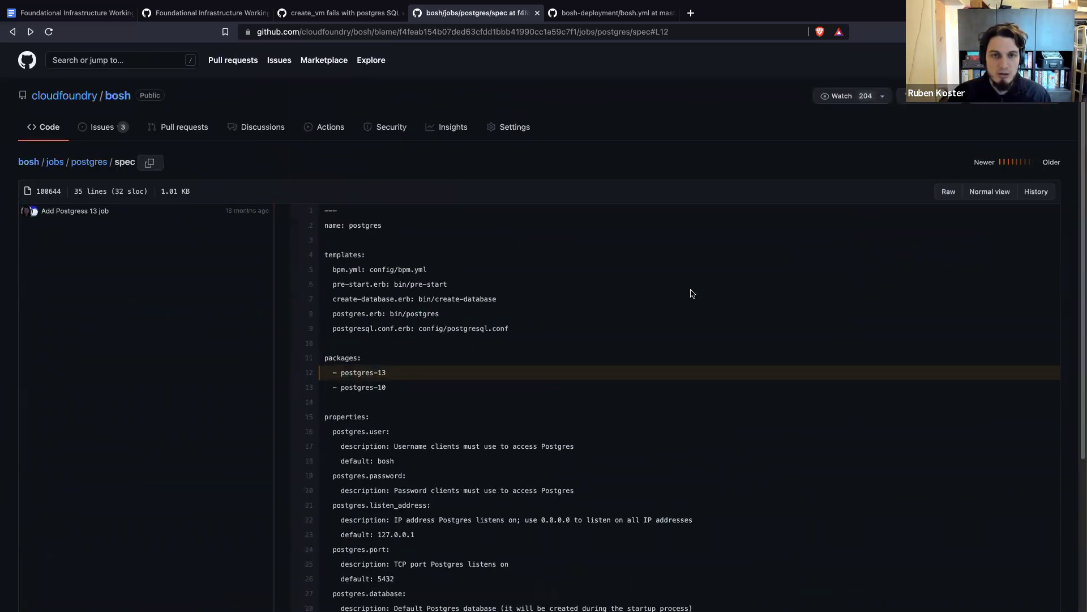
Step: Search the spec for "name: postgres" and compare the job name with the one used in bosh-deployment's bosh.yml
key("ctrl+f")
type("name: postgres")
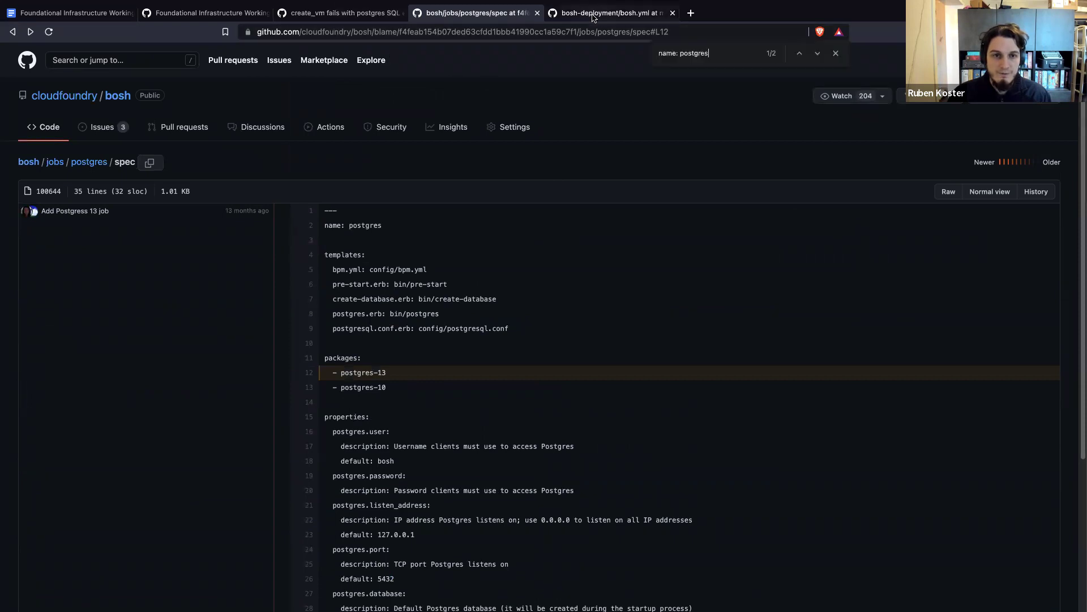
left_click(593, 14)
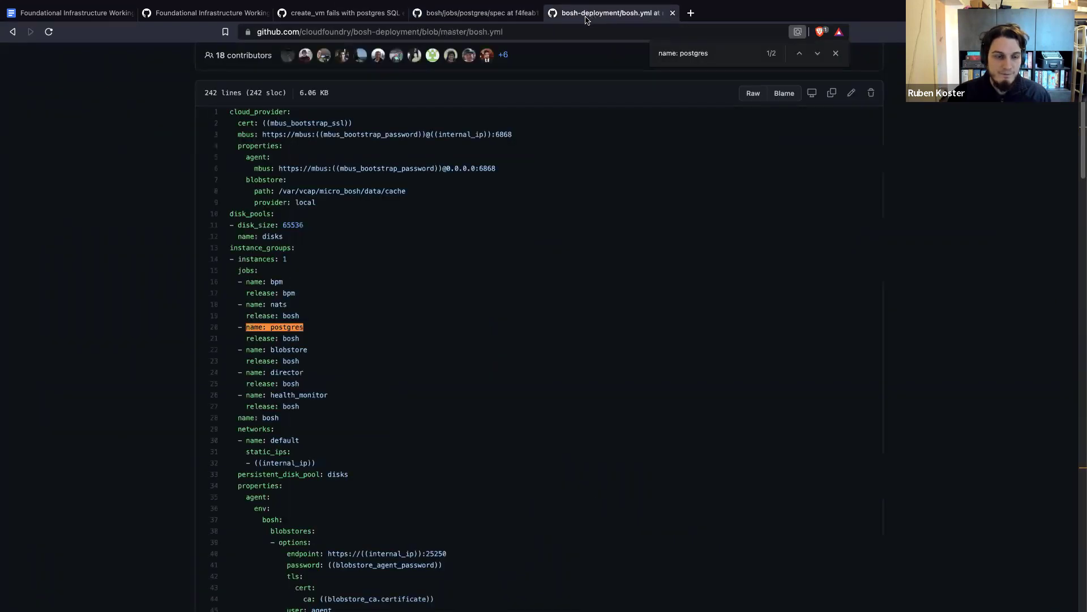
Step: Open the bosh repository's jobs/postgres folder on the main branch and copy its URL
left_click(495, 16)
left_click(90, 164)
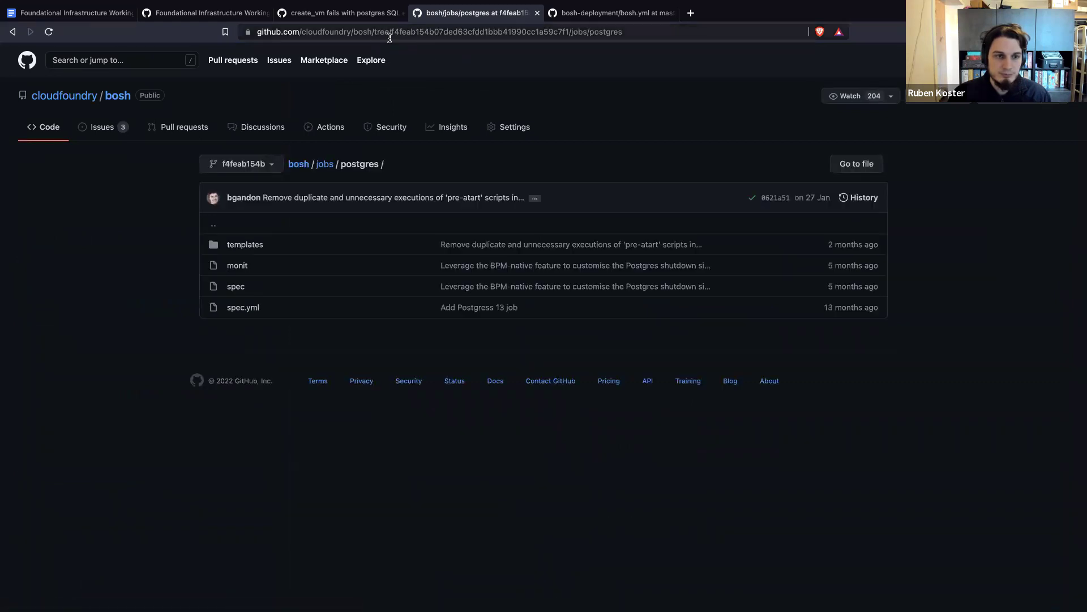
left_click(260, 166)
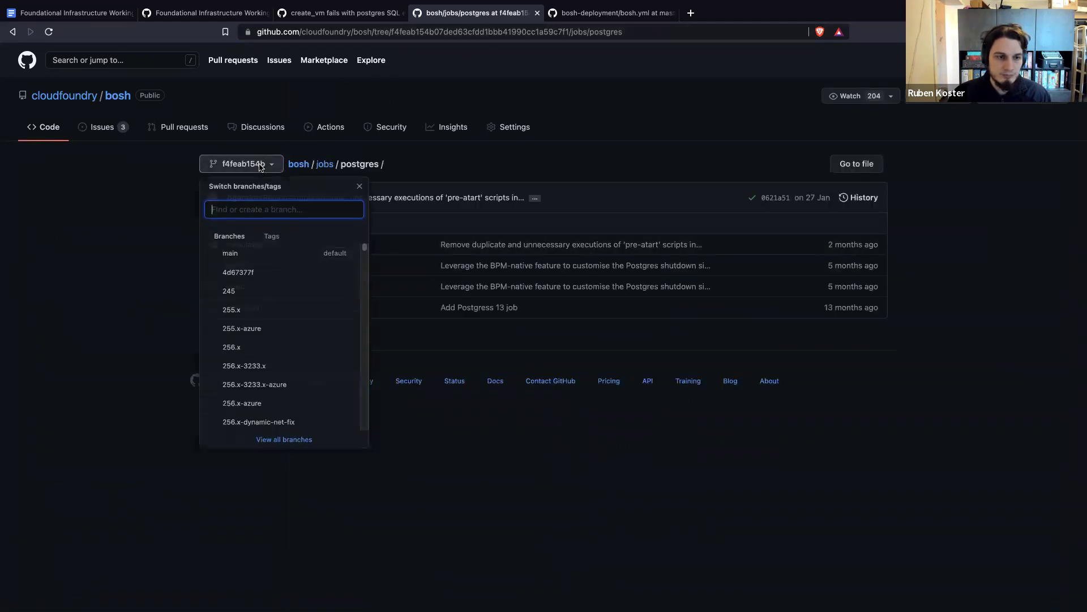
left_click(261, 254)
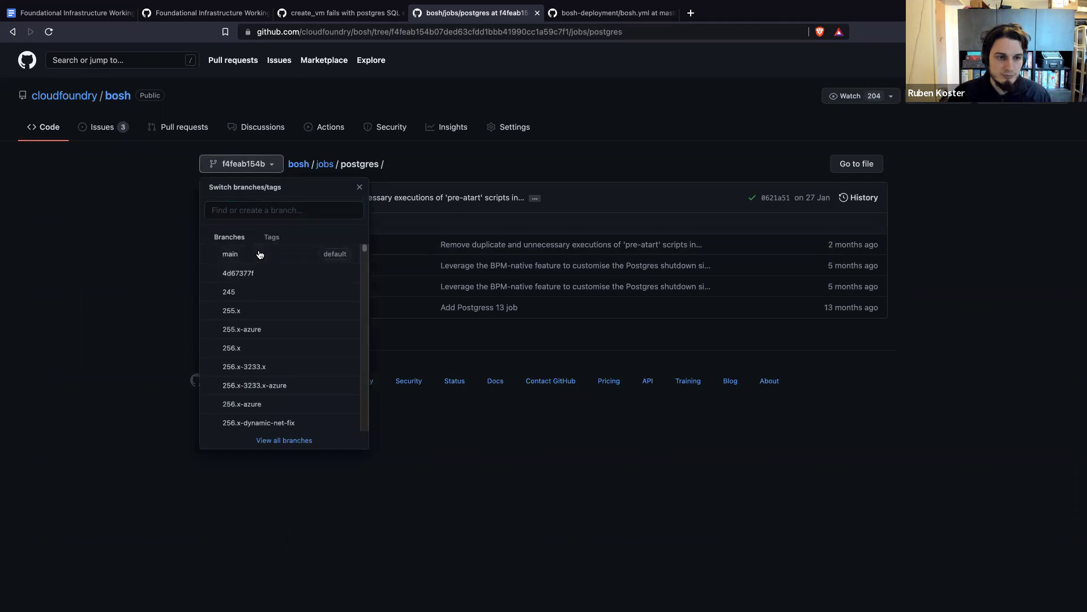
left_click(448, 33)
key("ctrl+c")
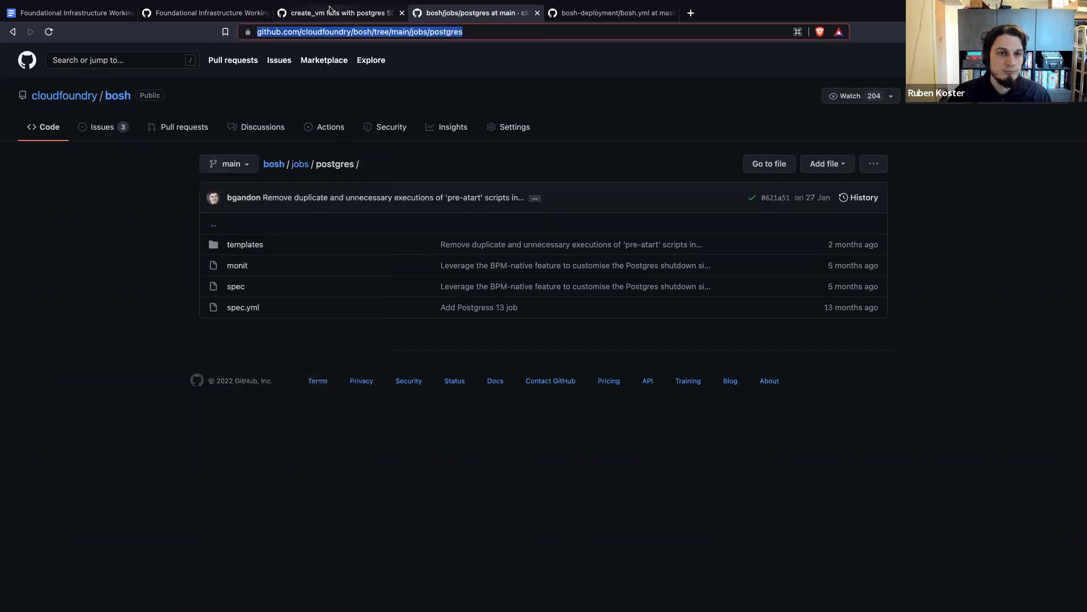
Step: On the create_vm issue, write the comment "Could you try upgrading to postgres-13", linking postgres-13 to the copied jobs/postgres URL
left_click(332, 13)
left_click(383, 536)
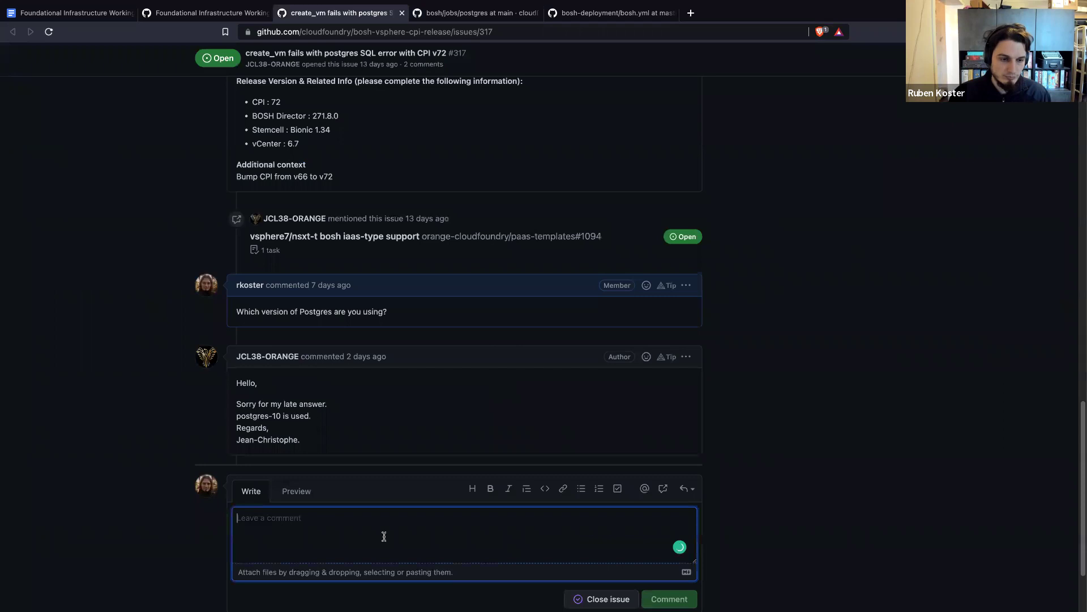
type("Cyou")
key("BackSpace")
key("BackSpace")
key("BackSpace")
key("BackSpace")
type("Could you t")
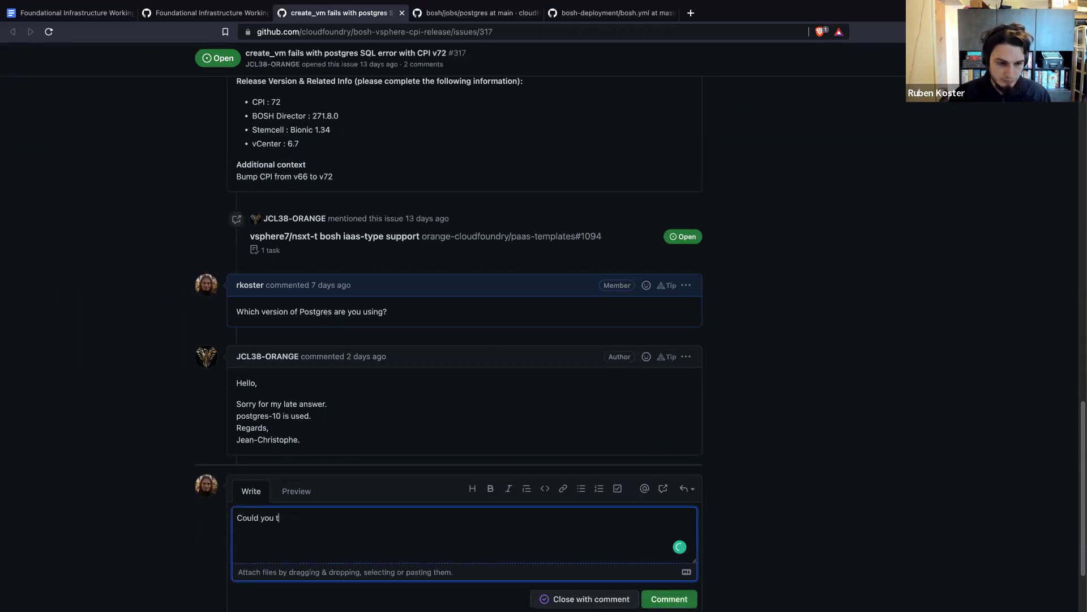
type("ry upgrading to")
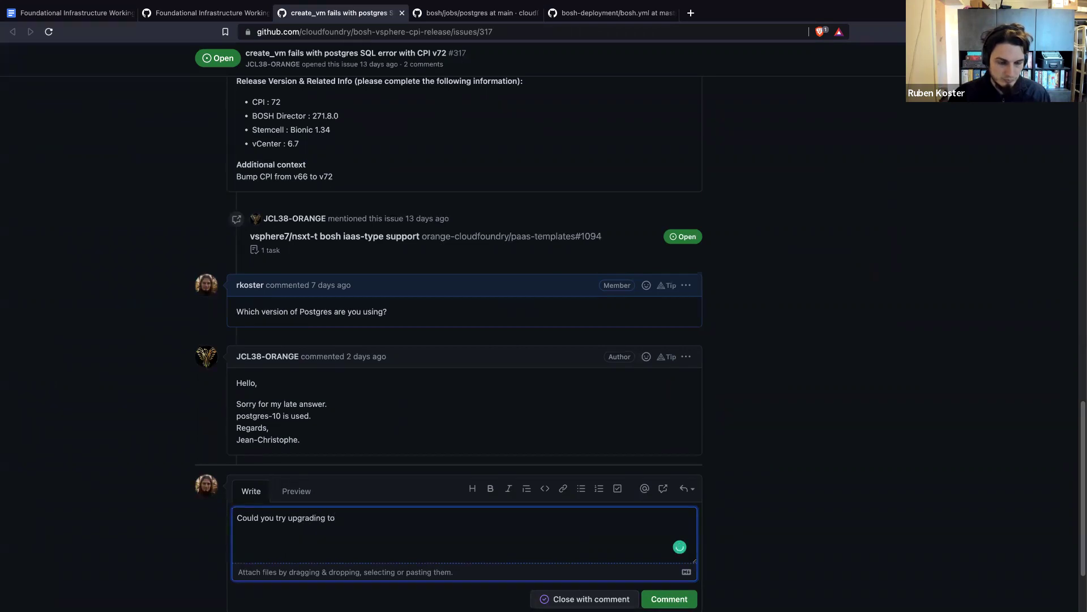
type(" ]")
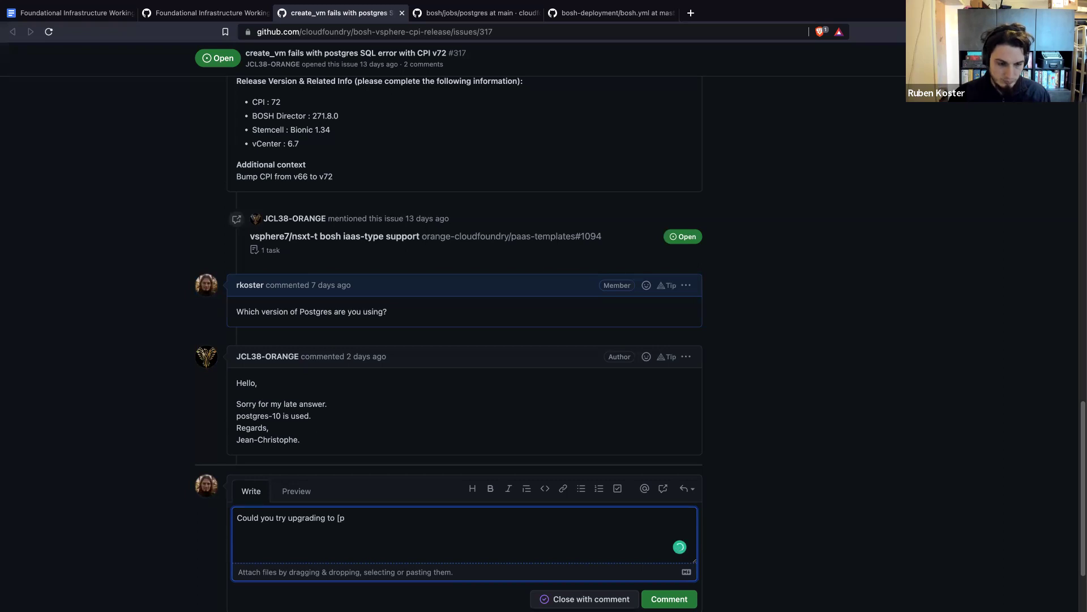
type("postgres-13](")
key("ctrl+v")
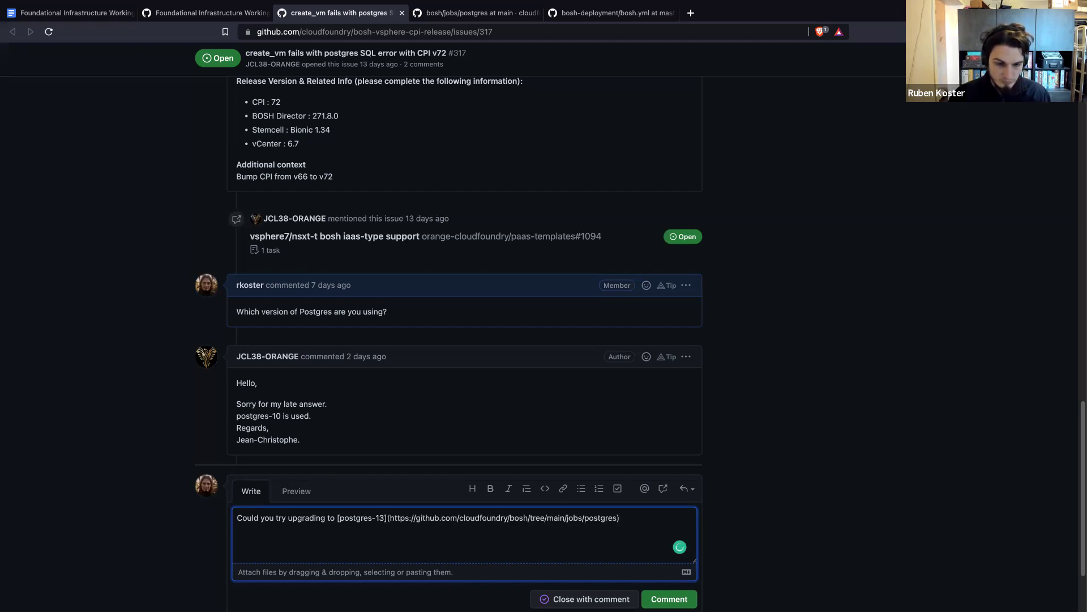
Step: Add "Which is what is being used by bosh-deployment." to the comment and post it
type("). Which is what is being used by bosh-deployment.")
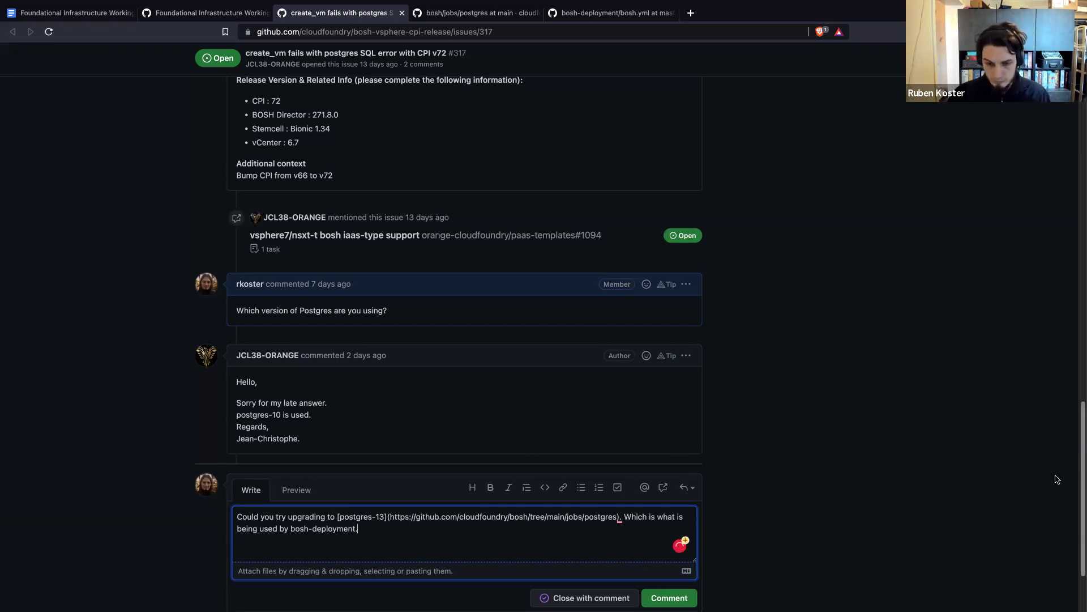
scroll(752, 451, "down", 3)
left_click(752, 451)
left_click(674, 490)
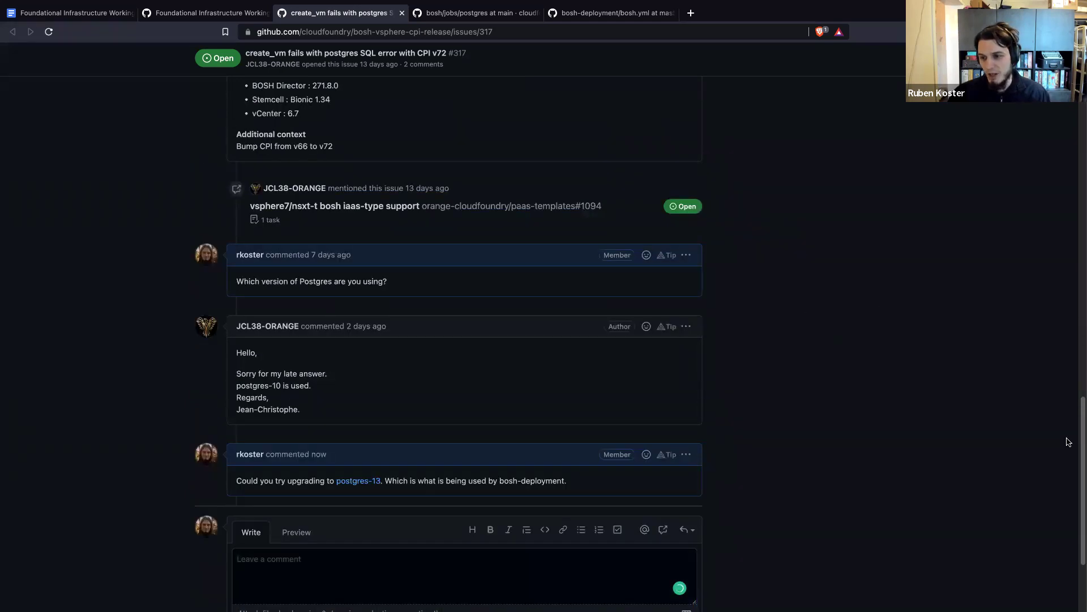
Step: Review the issue's release details and recheck the postgres job entry in bosh.yml against the bosh repository's postgres folder
scroll(1081, 431, "up", 5)
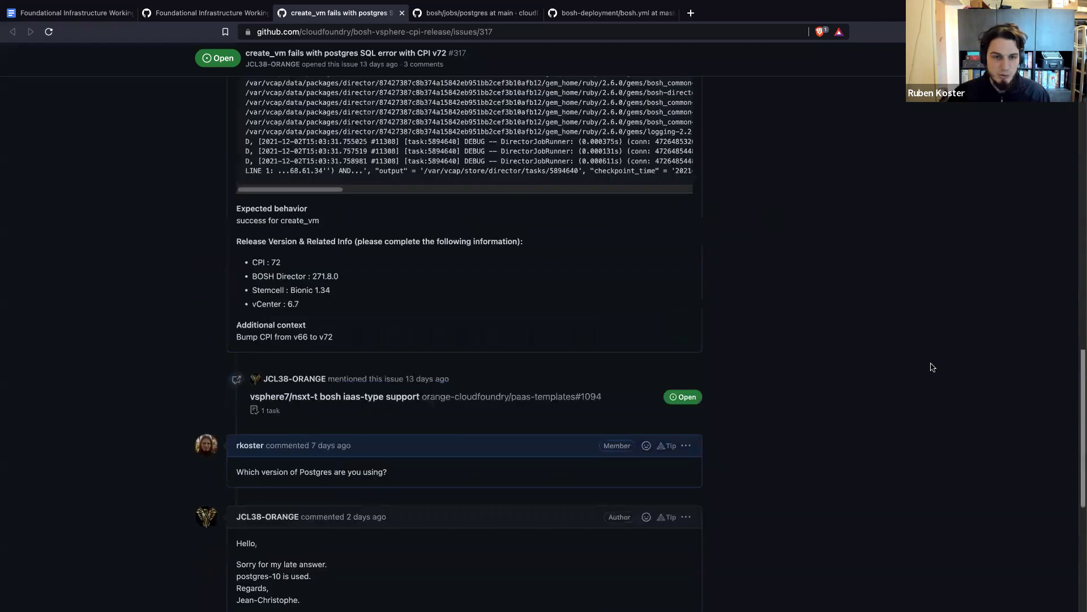
left_click(582, 21)
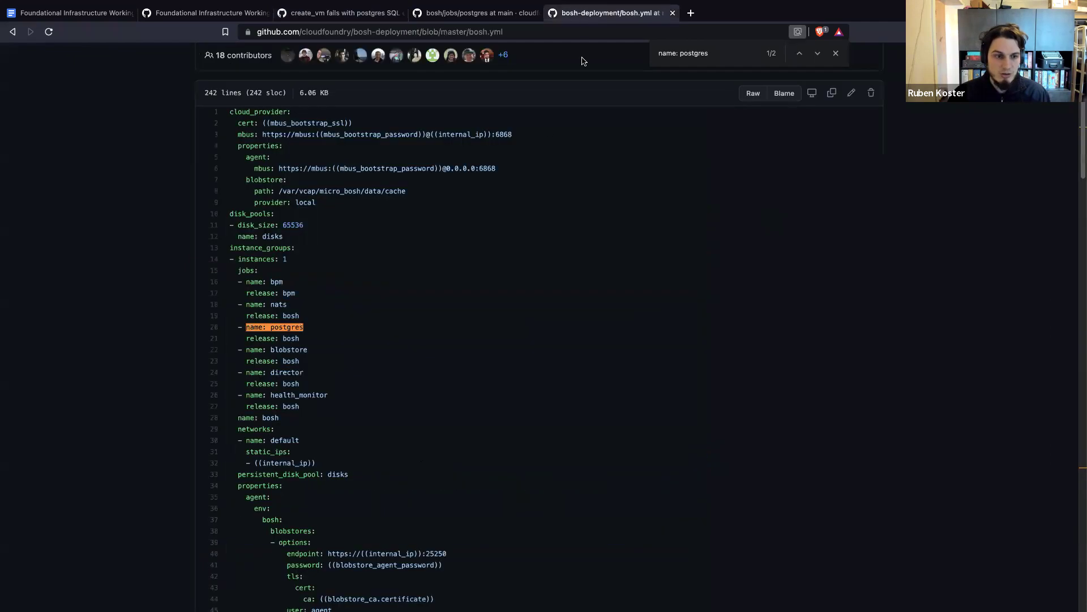
left_click(476, 12)
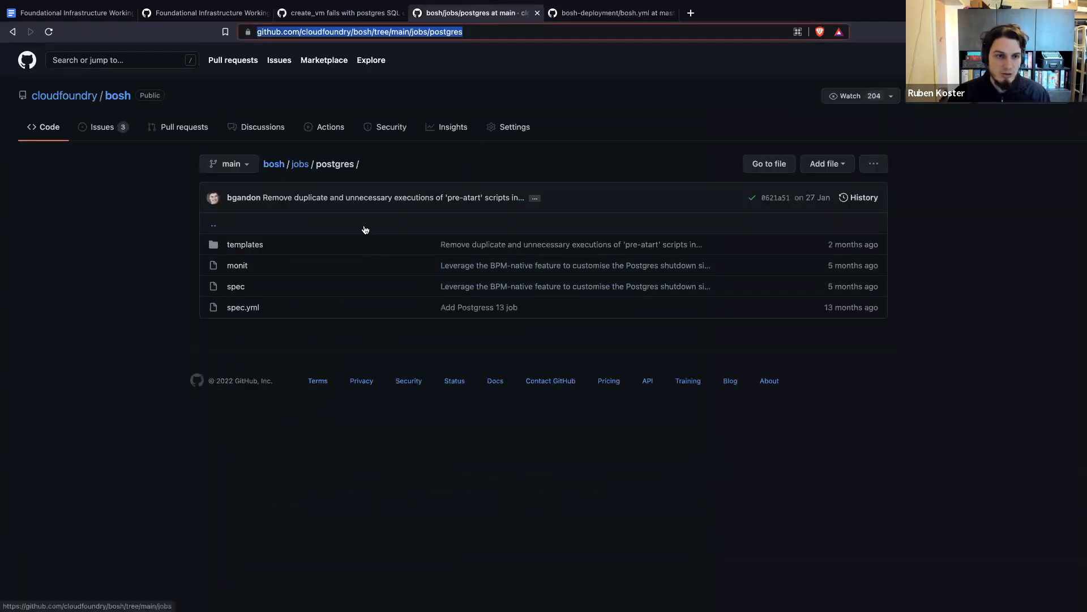
Step: From the bosh repository's jobs list, open the latest commit of the postgres-10 job and read its title
left_click(305, 165)
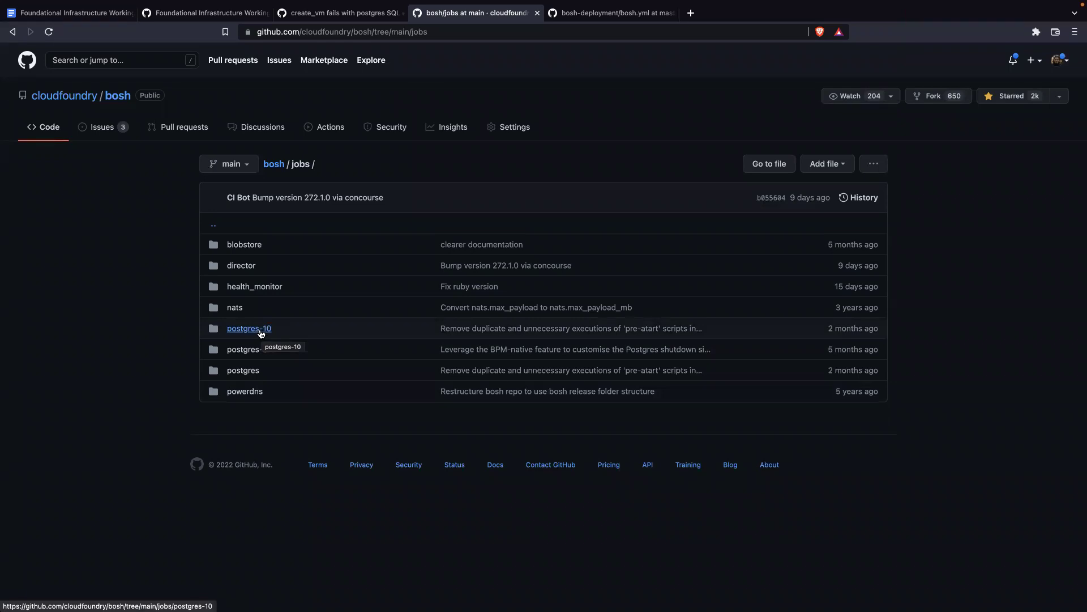
left_click(590, 329)
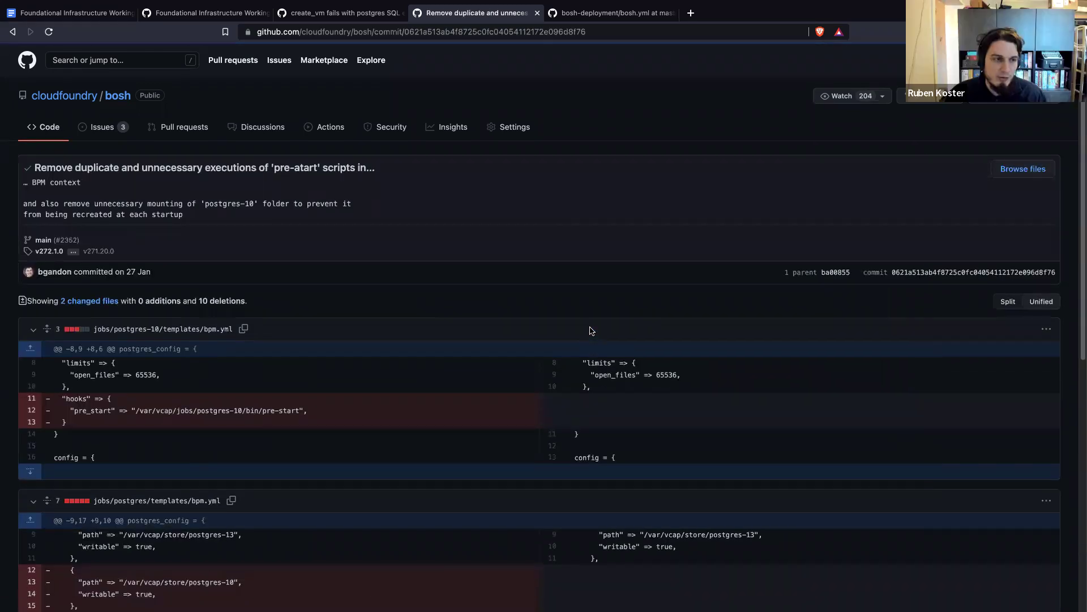
double_click(303, 167)
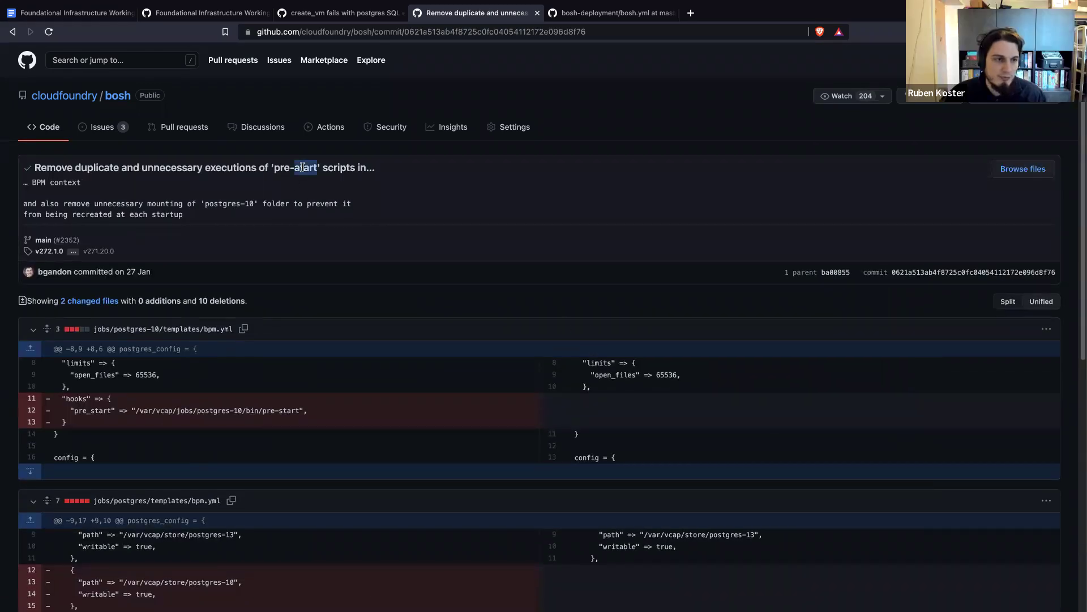
Step: Highlight the word "pre-atart" in the commit title and close the commit page
left_click(285, 163)
left_click_drag(274, 165, 314, 168)
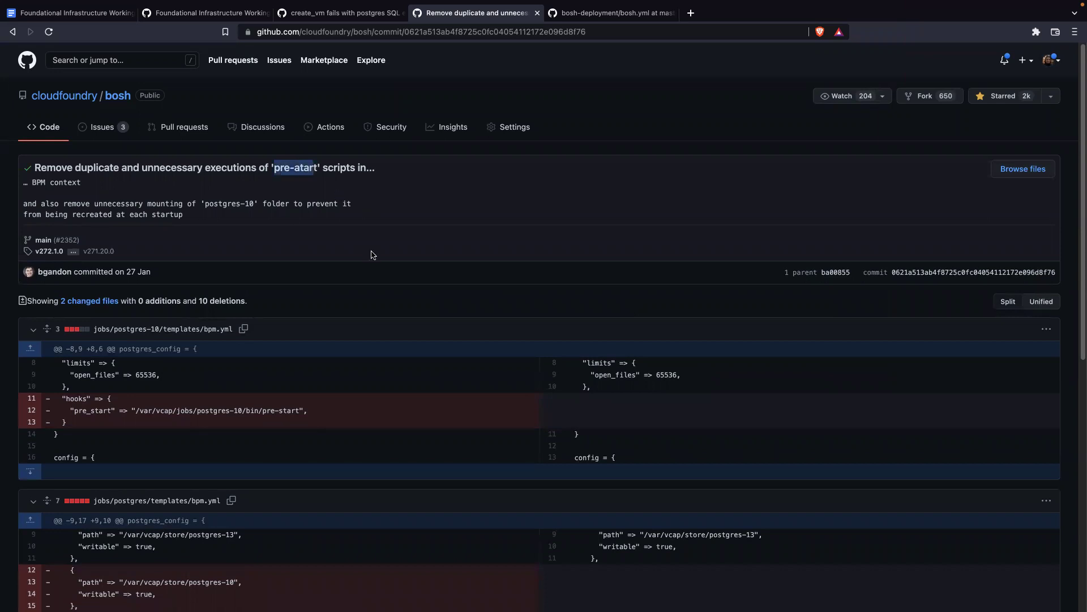
left_click_drag(316, 167, 276, 168)
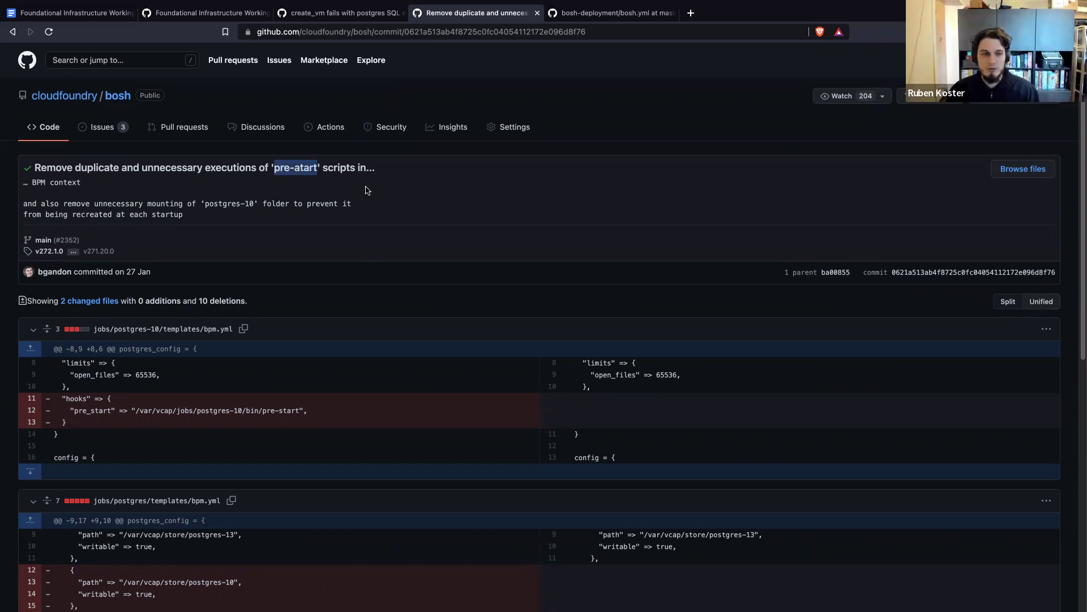
left_click(316, 173)
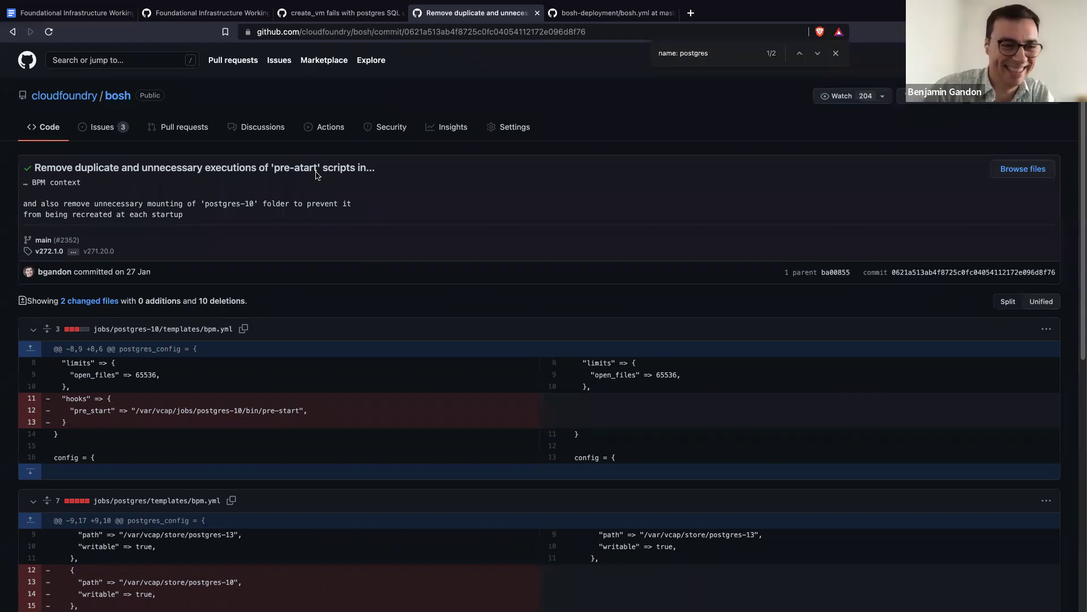
key("ctrl+w")
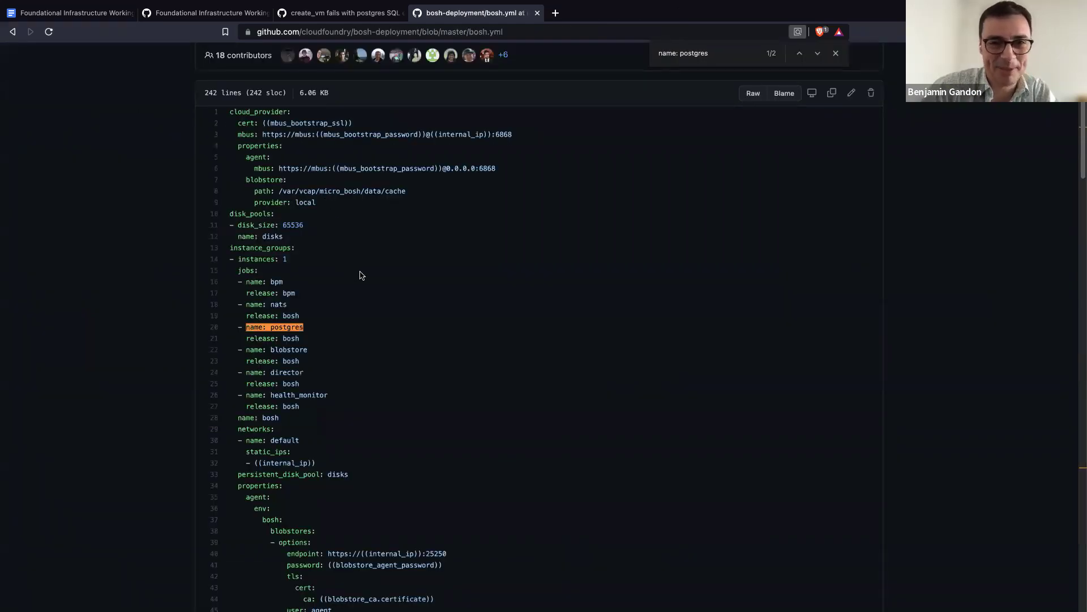
Step: From the board's Waiting for Changes group, open the issue "Cannot save and restart bosh-lite on virtualbox" and read through its comments and description
left_click(204, 13)
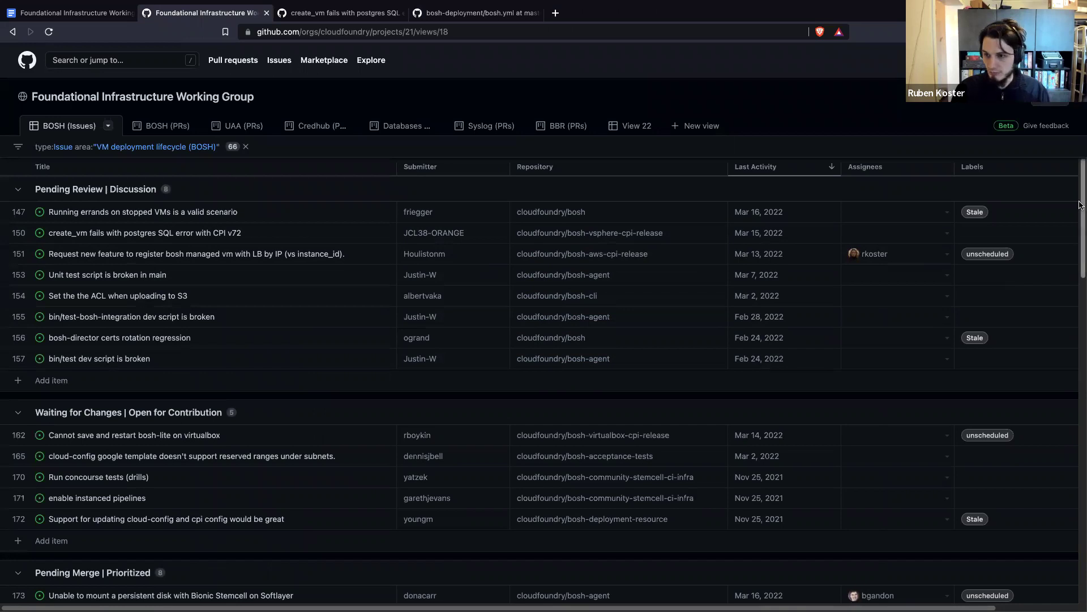
scroll(1081, 227, "down", 2)
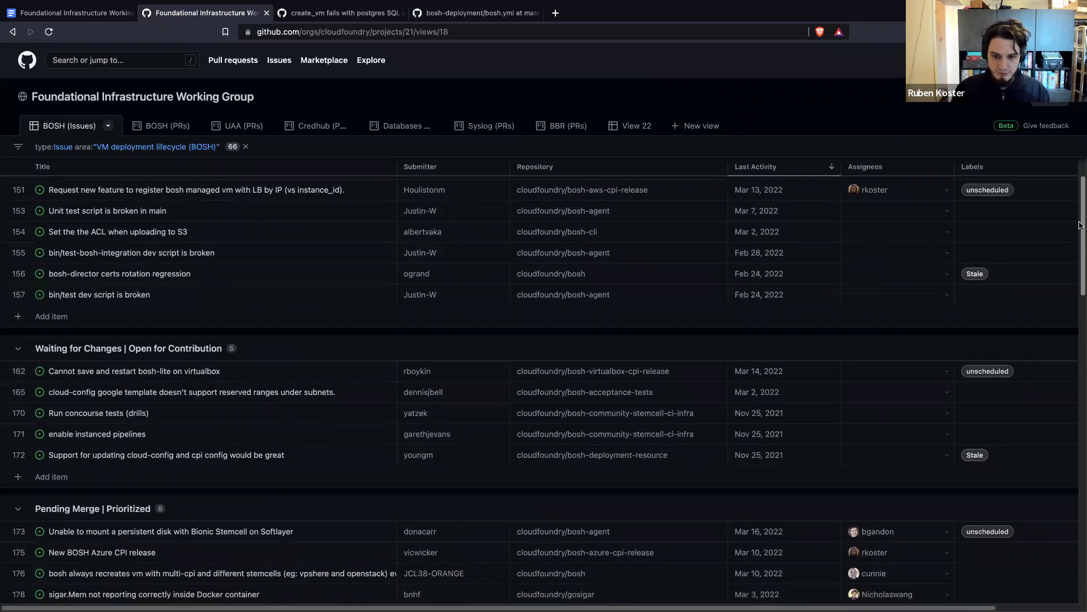
scroll(1080, 222, "down", 2)
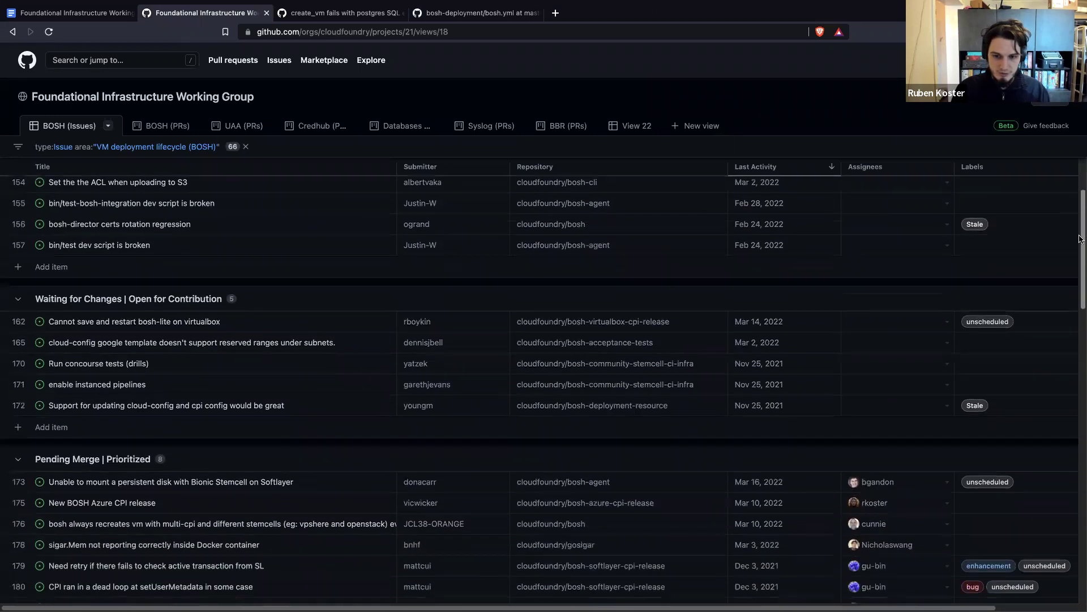
left_click(179, 321, "super")
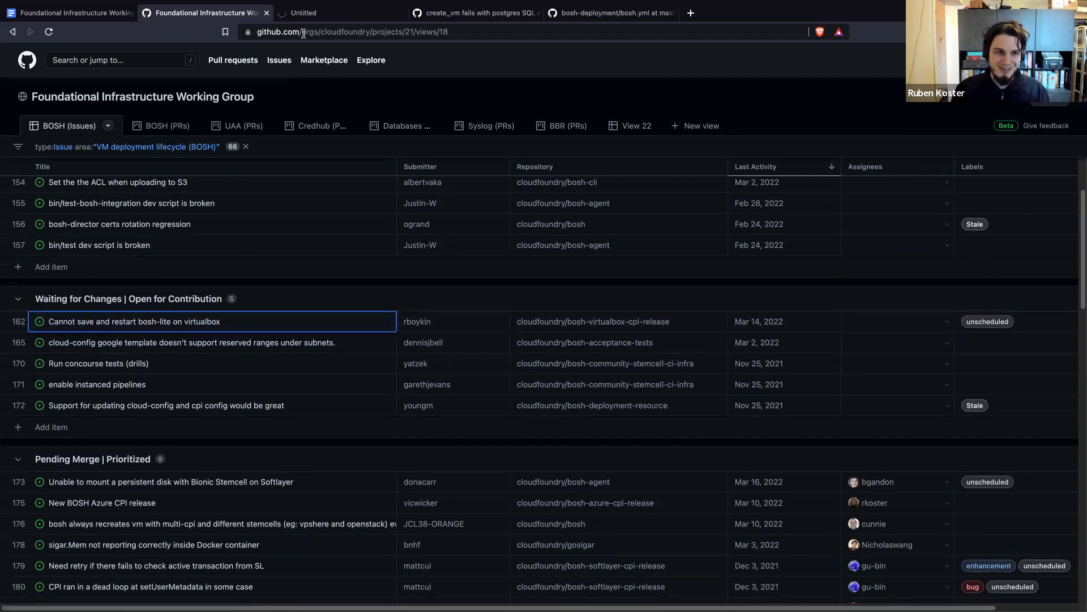
left_click(306, 12)
left_click_drag(1080, 159, 1080, 586)
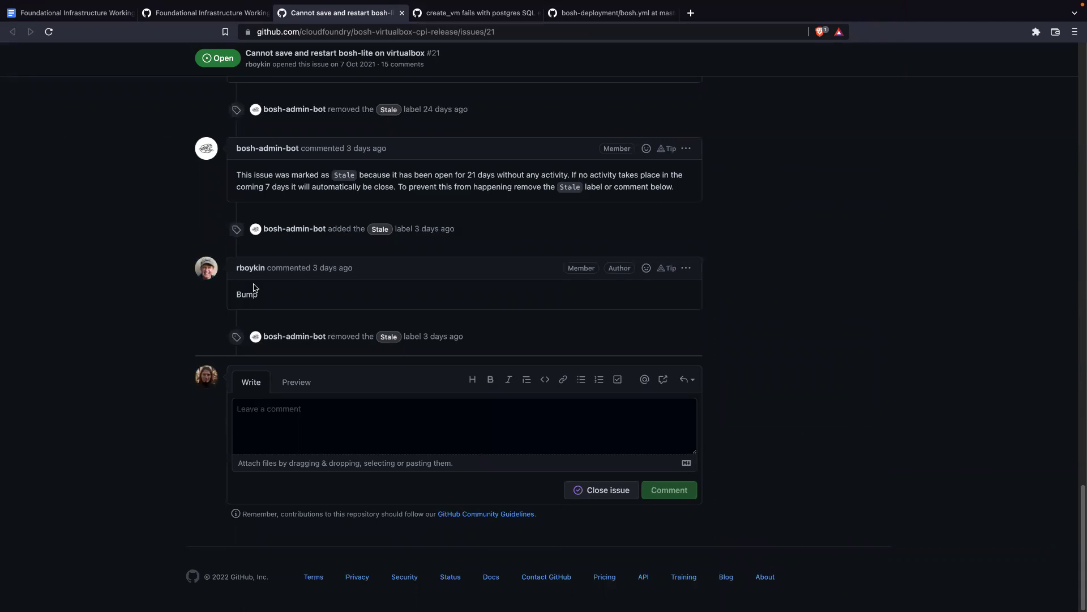
mouse_move(199, 270)
scroll(1081, 270, "up", 1)
scroll(1081, 269, "up", 20)
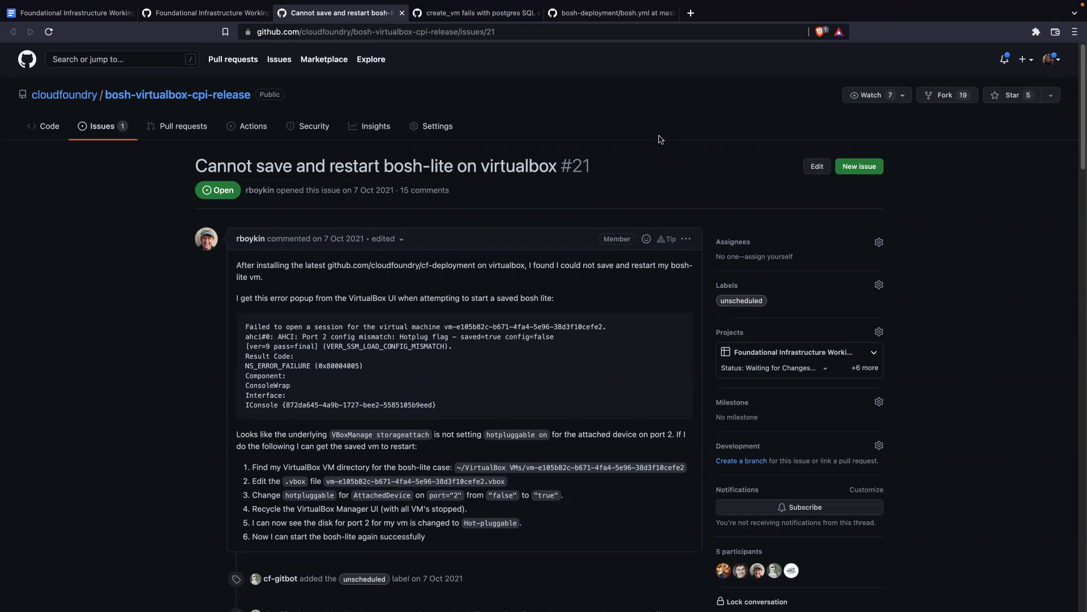
Step: Switch to the Alacritty terminal, check the installed Ruby version with ruby --version, and return to the VirtualBox issue in the browser
key("super+Tab")
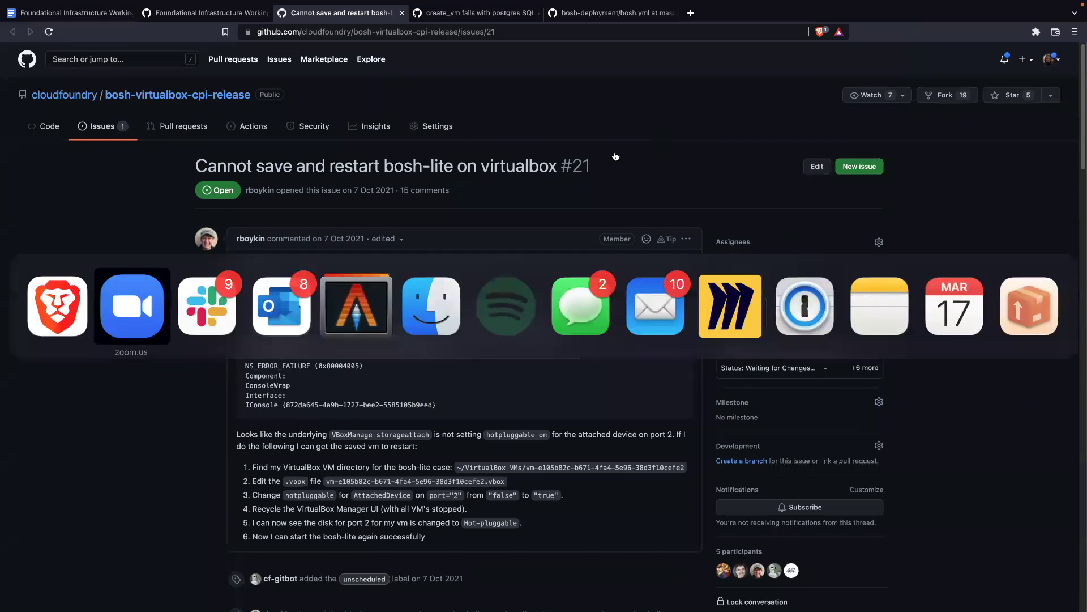
left_click(80, 314)
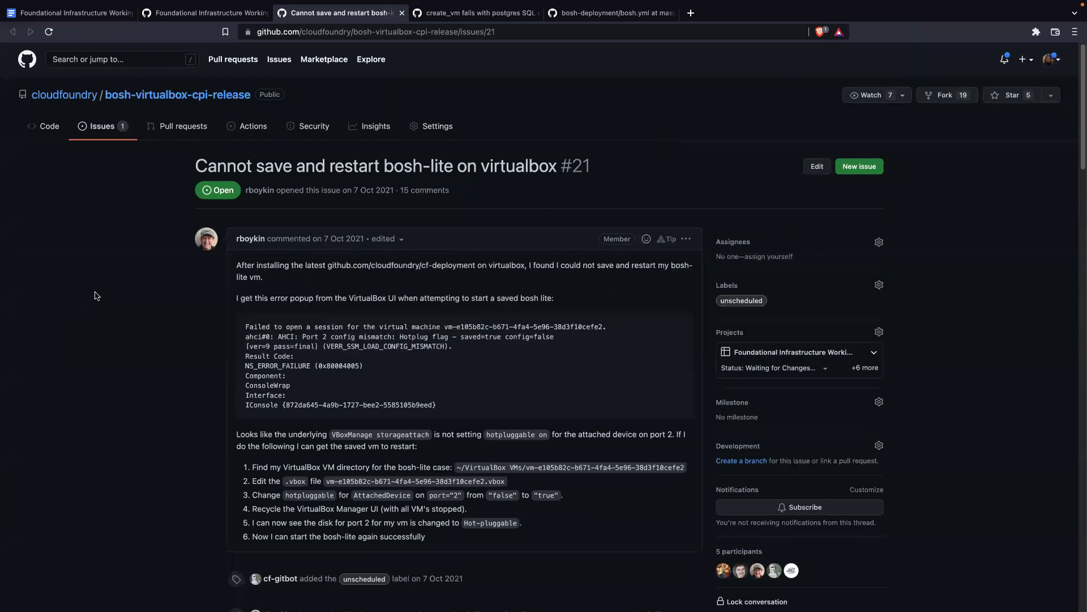
key("super+Tab")
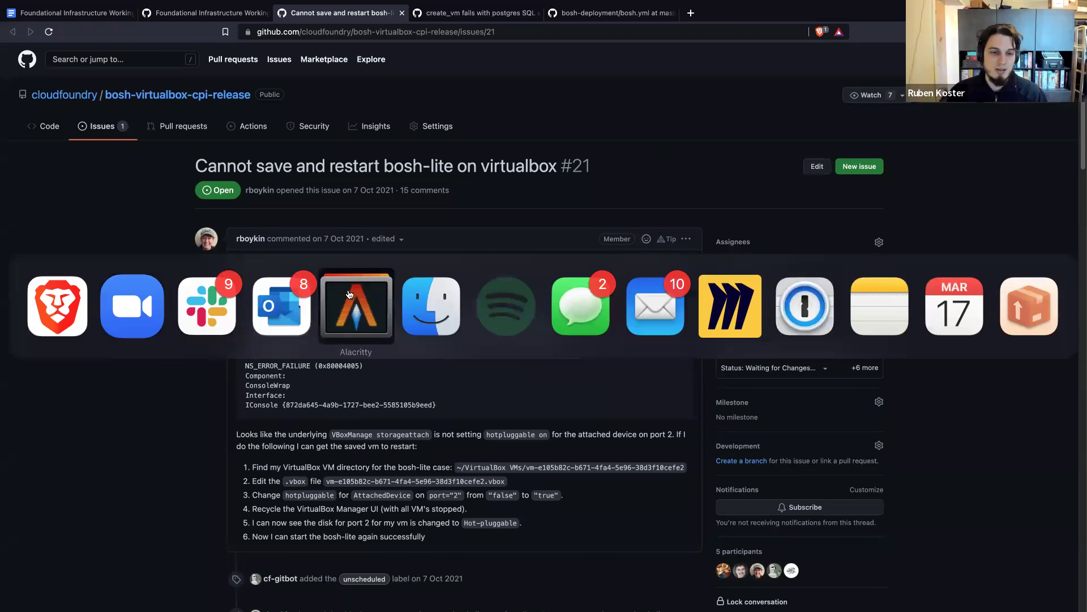
left_click(348, 290)
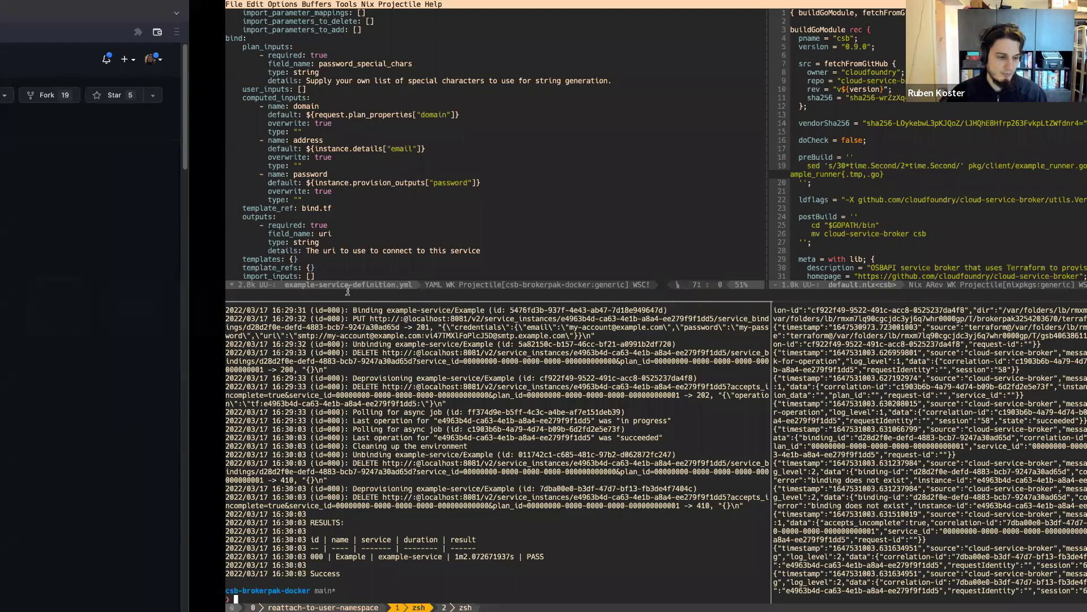
type("ruby --v")
key("Right")
key("Return")
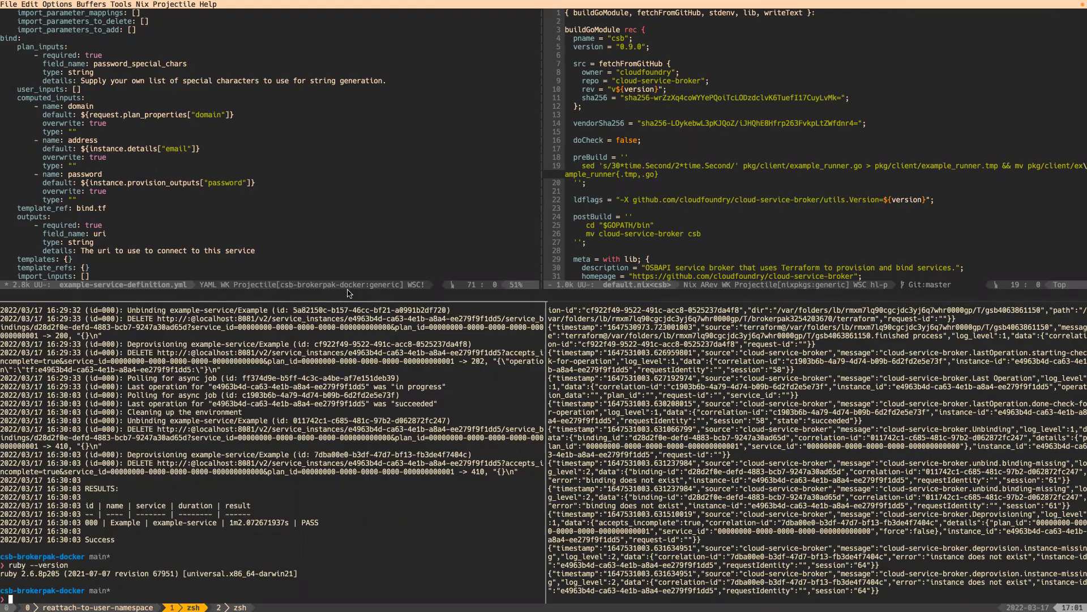
key("ctrl+Left")
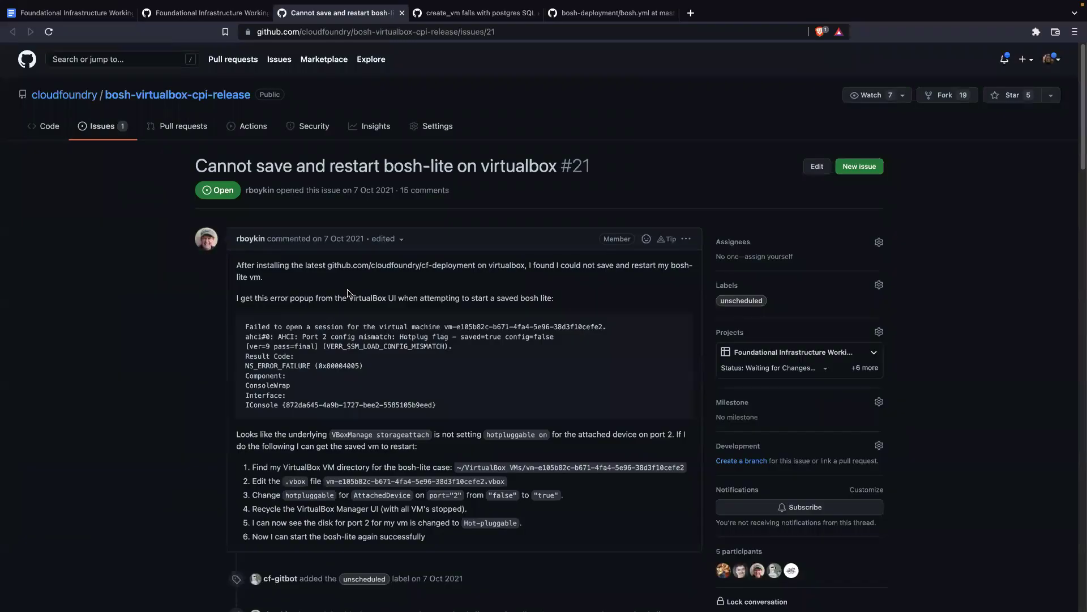
key("ctrl+r")
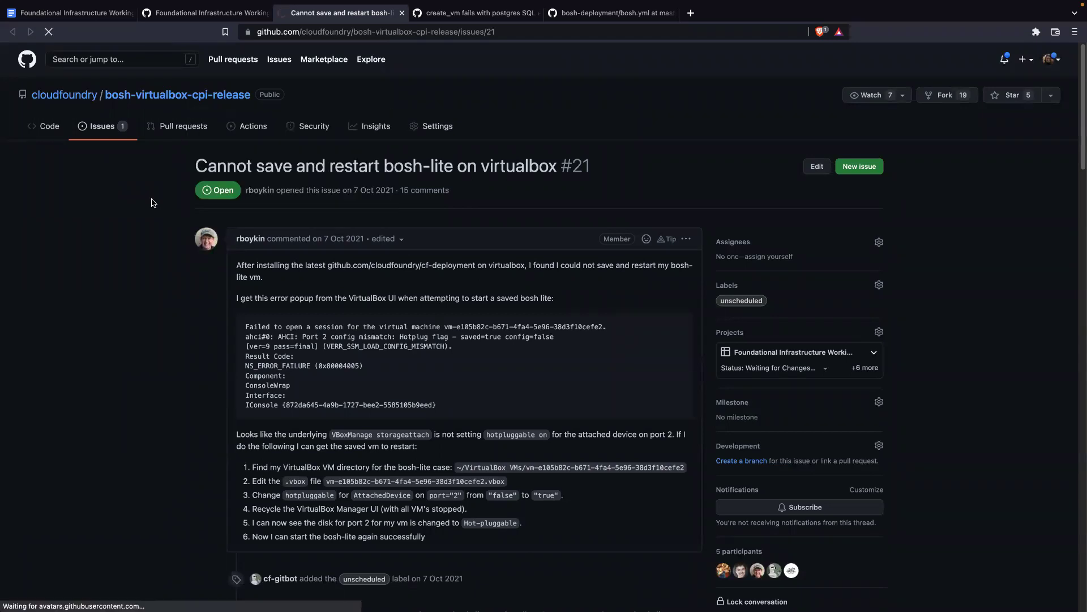
left_click(13, 32)
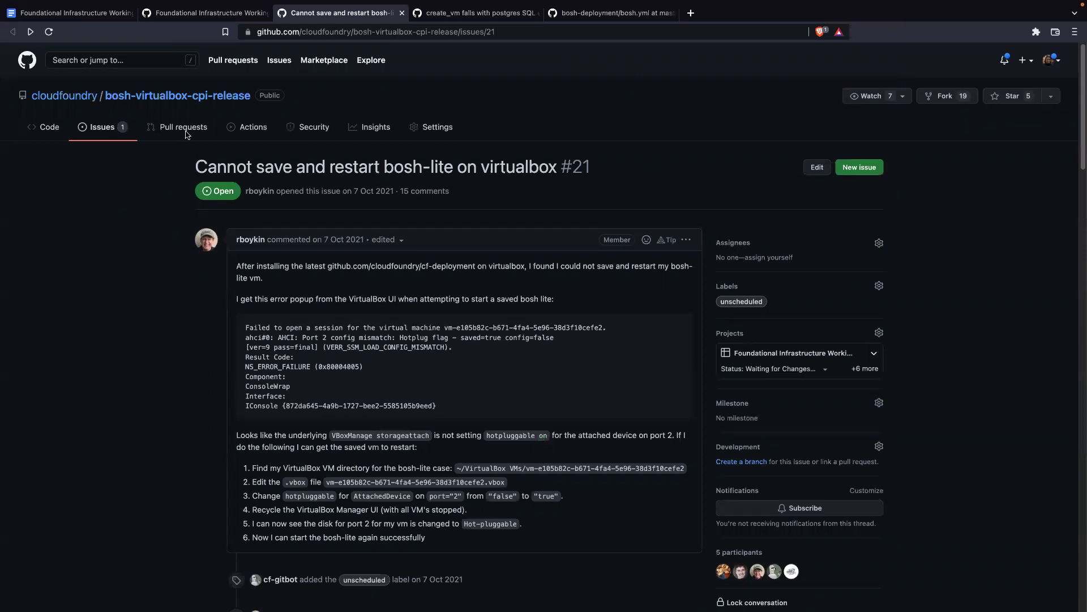
Step: From the board's Pending Merge | Prioritized group, open the issue "New BOSH Azure CPI release" and check its repository's main page
left_click(214, 21)
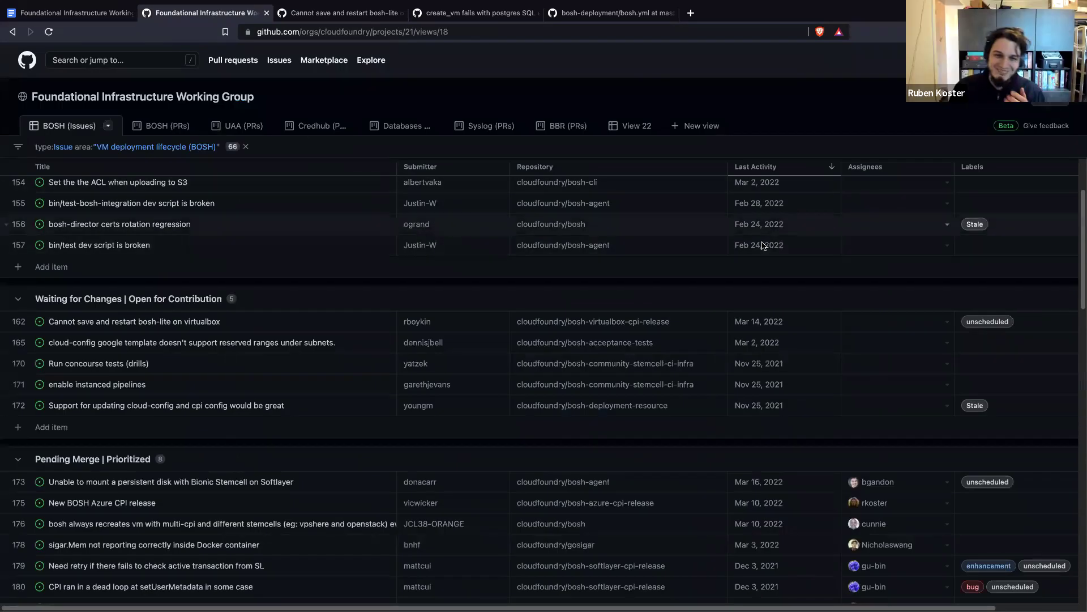
scroll(1080, 259, "down", 1)
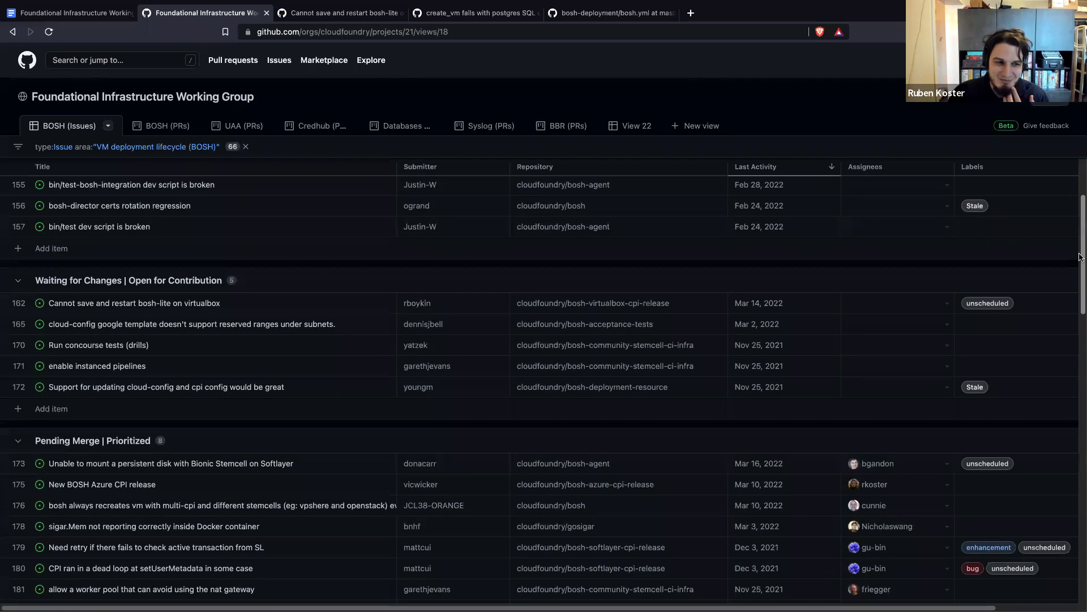
scroll(1079, 252, "up", 1)
scroll(1079, 249, "up", 1)
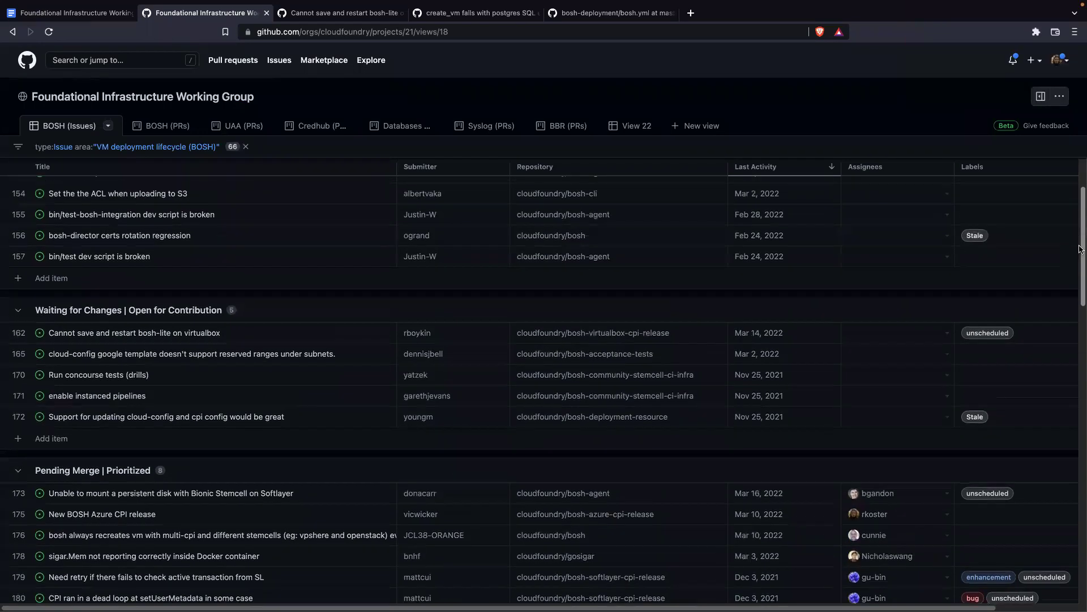
left_click_drag(1079, 249, 1080, 269)
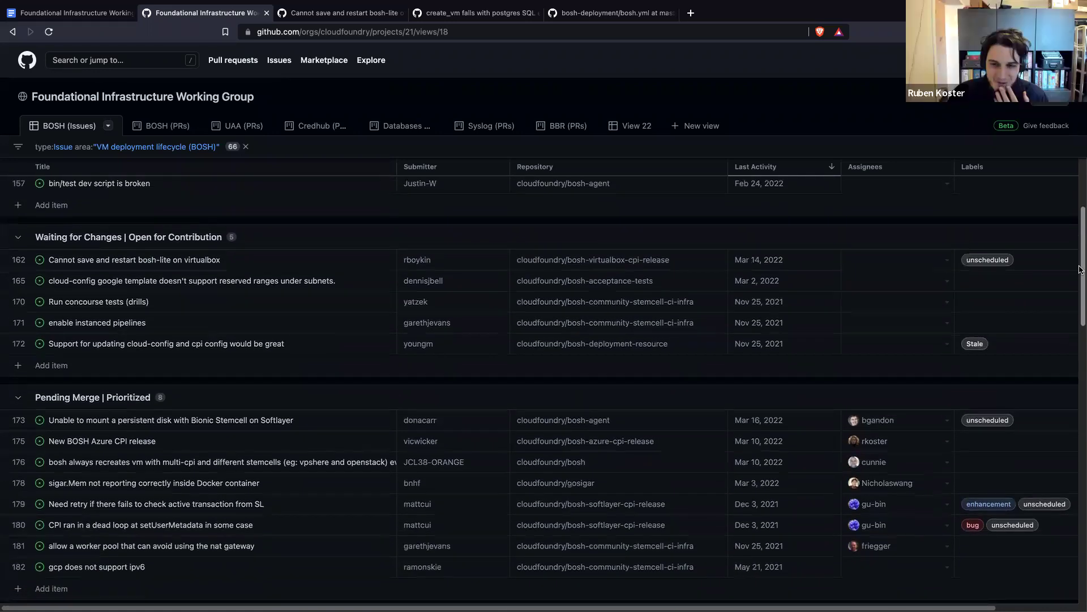
scroll(906, 266, "down", 5)
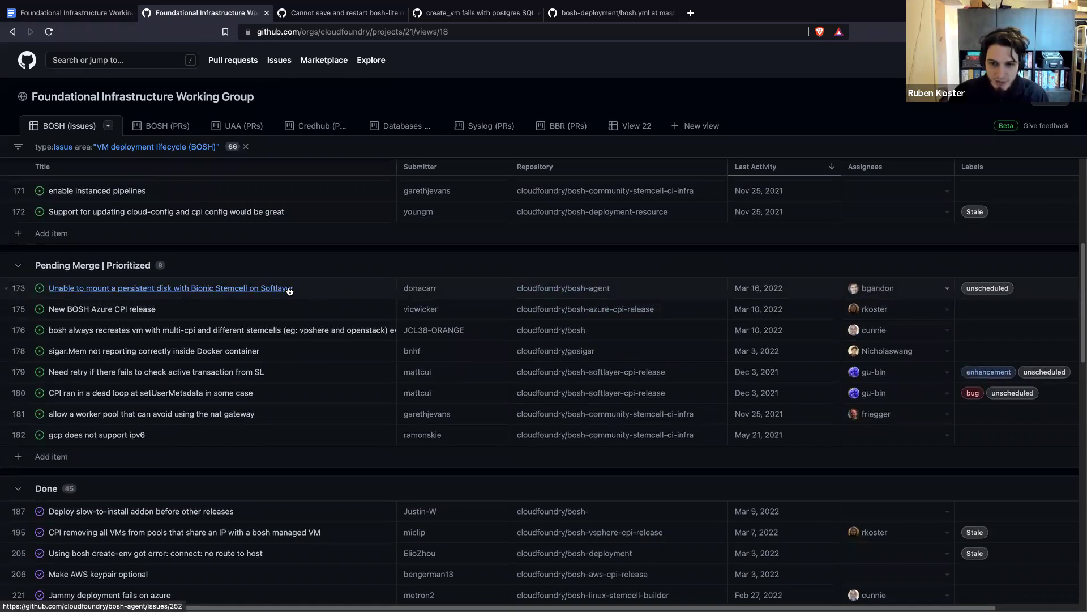
left_click(95, 310, "super")
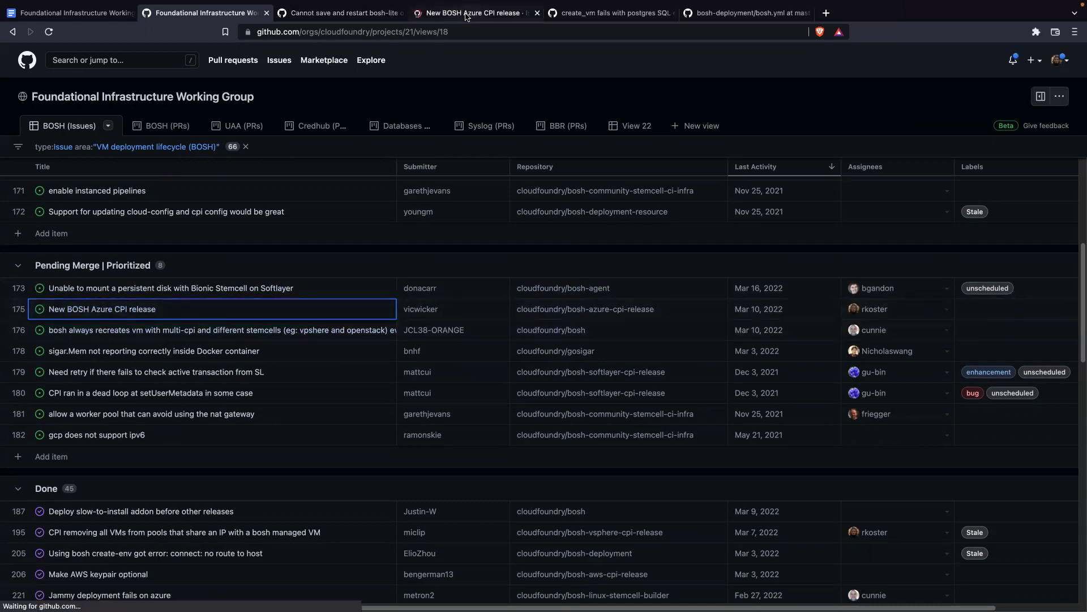
left_click(465, 13)
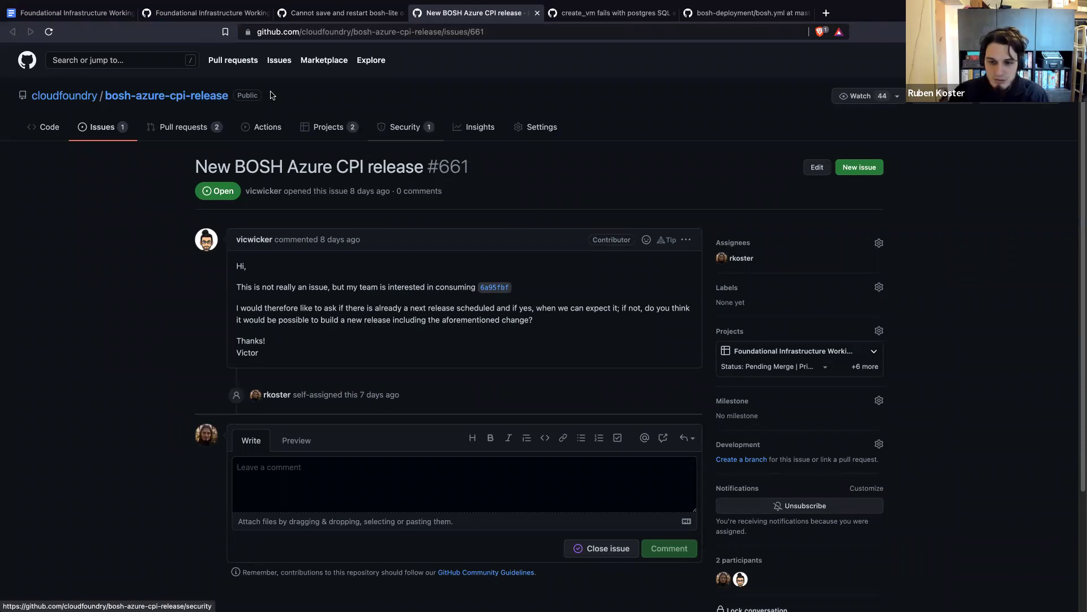
left_click(199, 99)
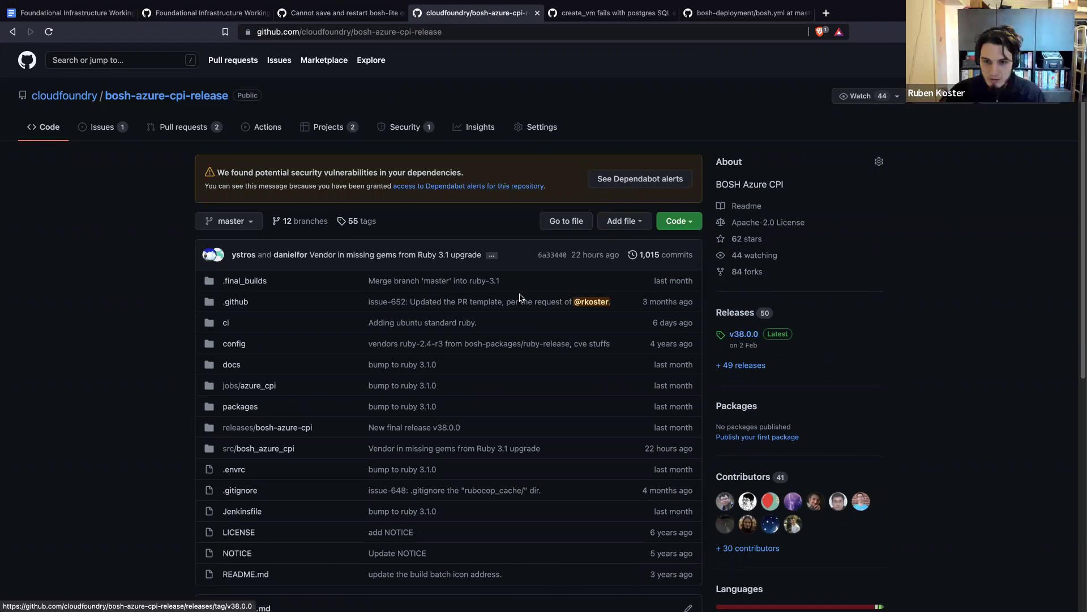
key("super+bracketleft")
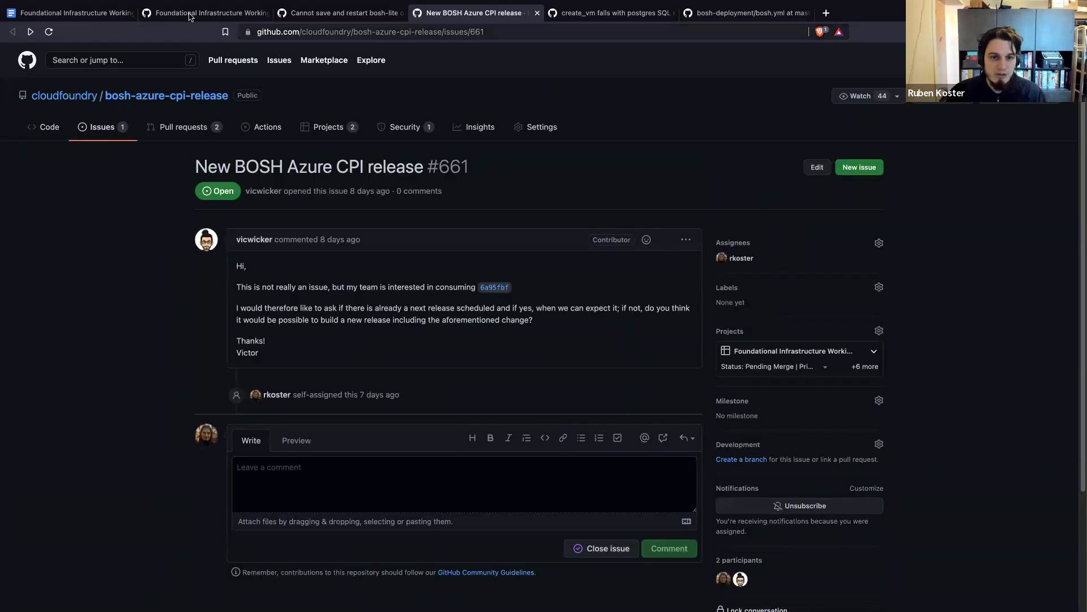
Step: Return to the working group's board and look over the issues in the Done and Pending Merge | Prioritized groups
key("super+2")
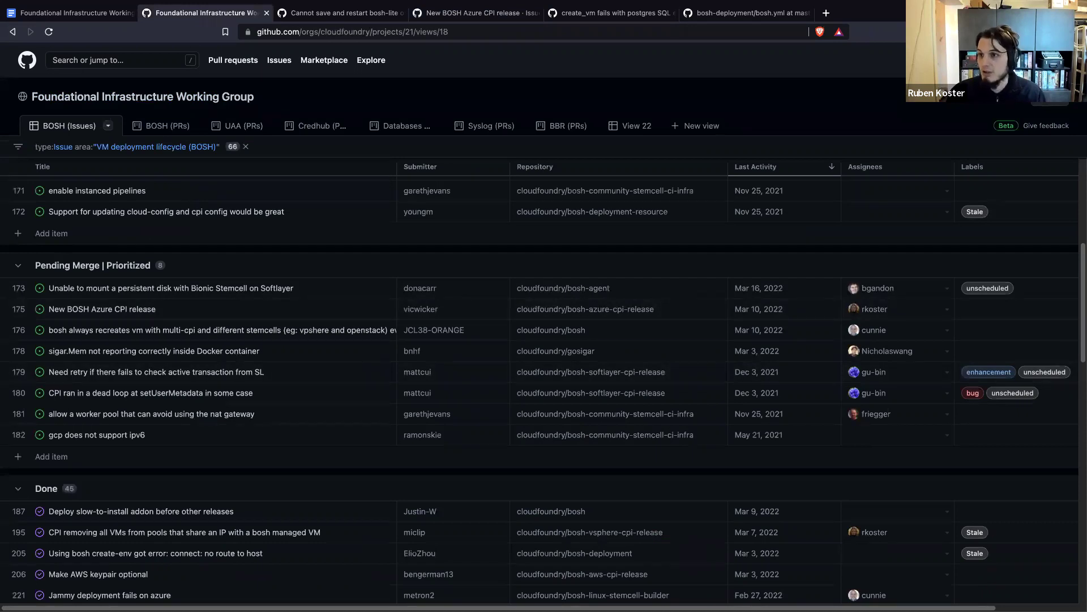
scroll(1065, 249, "down", 4)
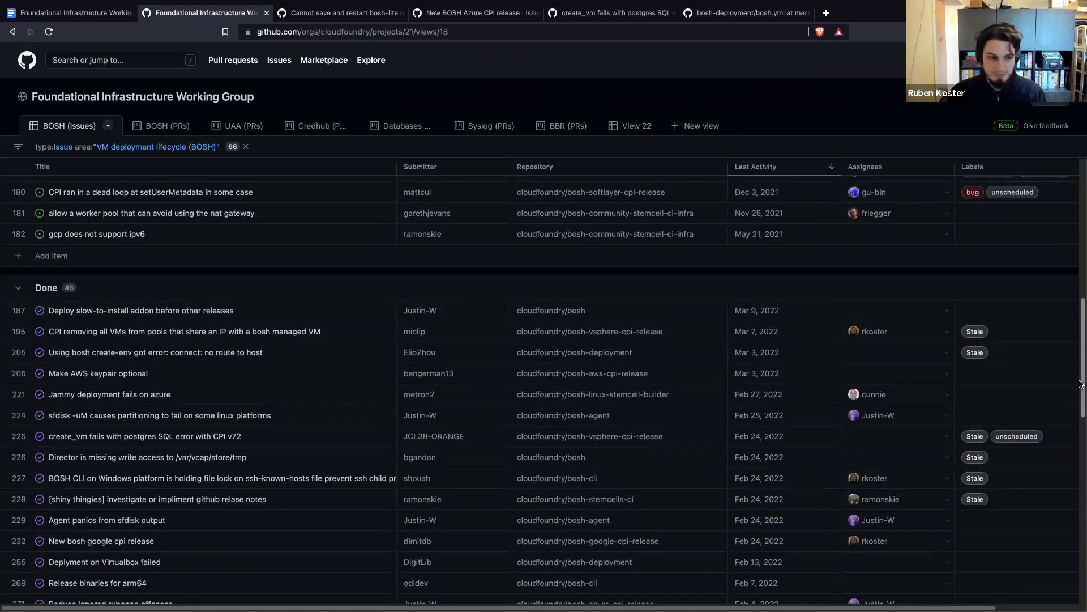
scroll(1080, 390, "down", 1)
scroll(1079, 363, "up", 5)
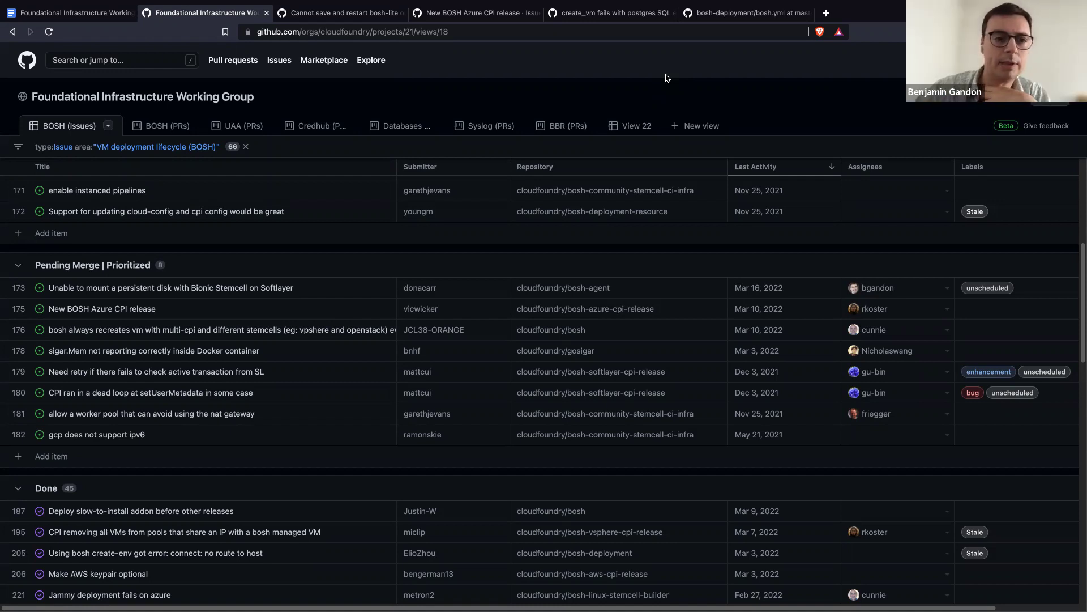
Step: Open the Cloudfoundry Orphans spreadsheet and select the go-fetcher entry among the Foundational Infra rows to review its ownership note
key("ctrl+t")
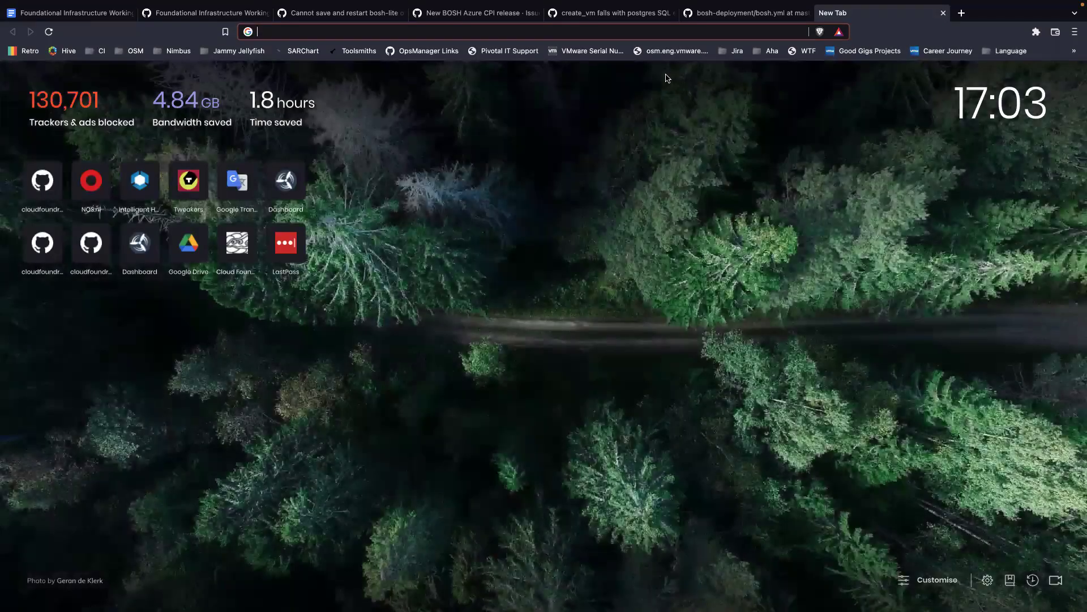
key("ctrl+w")
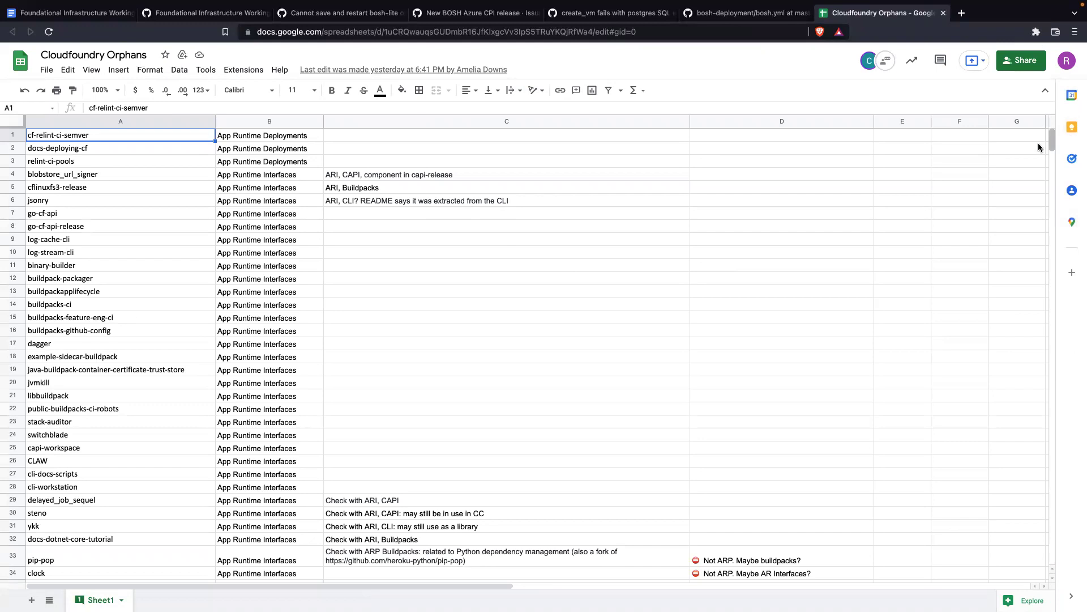
left_click_drag(1054, 143, 1075, 204)
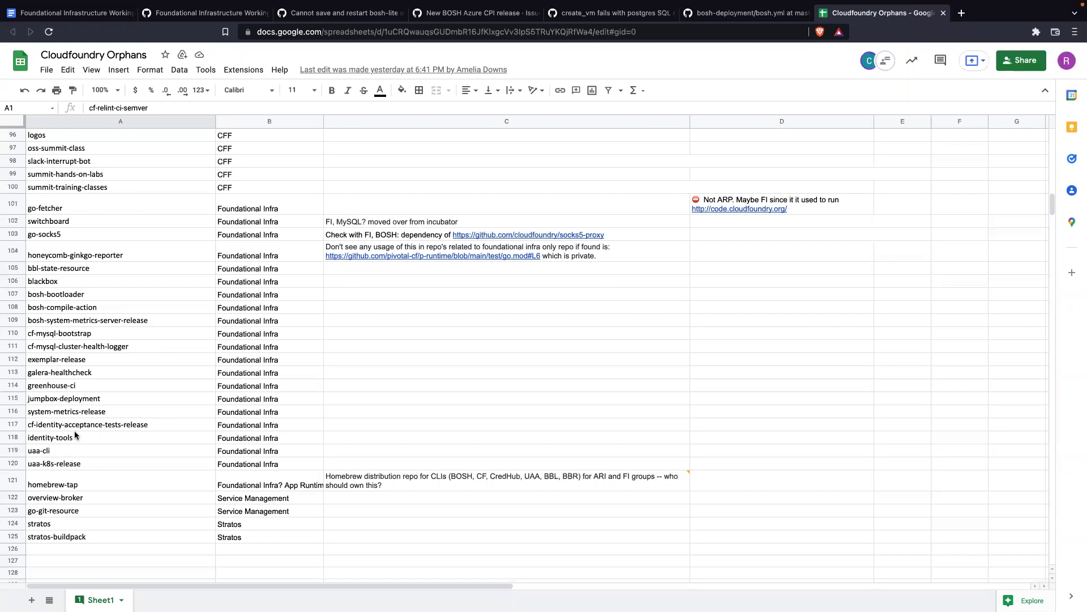
left_click(331, 209)
left_click(68, 209)
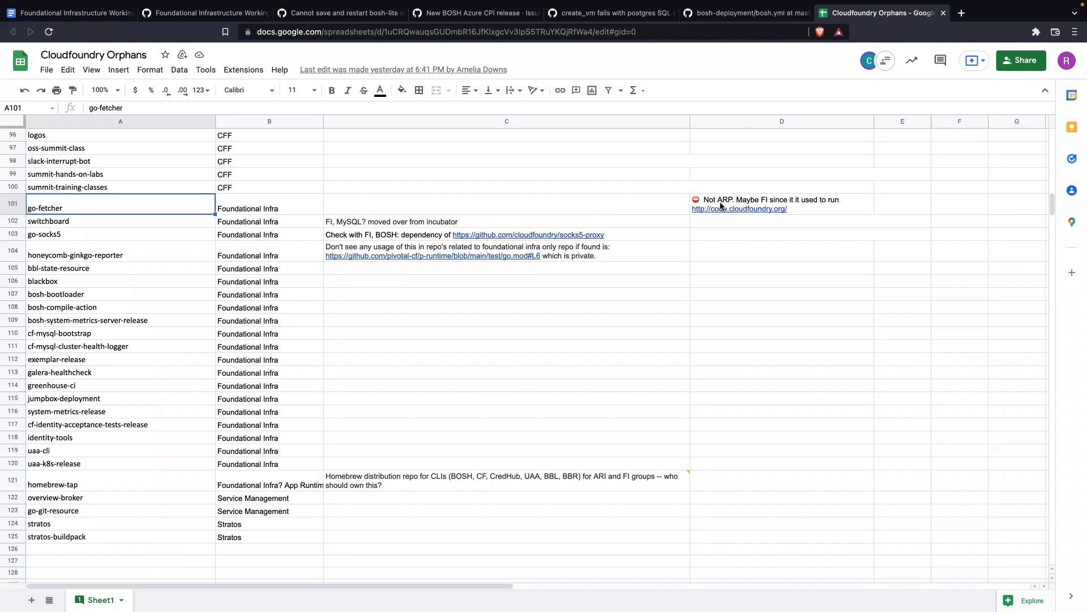
mouse_move(726, 204)
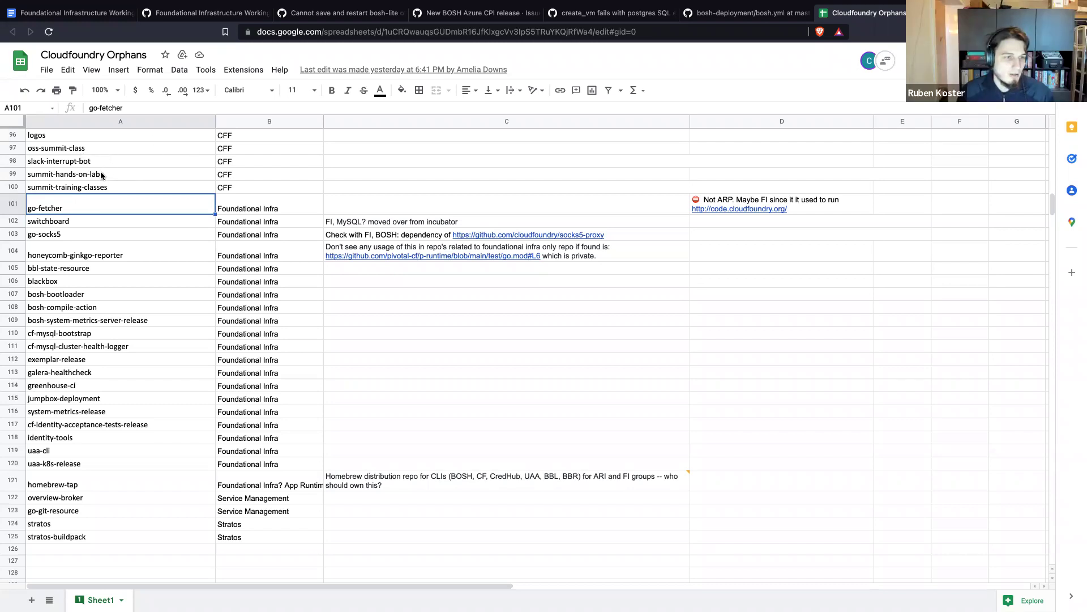
Step: Change the working group assigned to go-fetcher in the Cloudfoundry Orphans sheet to CFF
double_click(246, 204)
key("ctrl+a")
type("CFF")
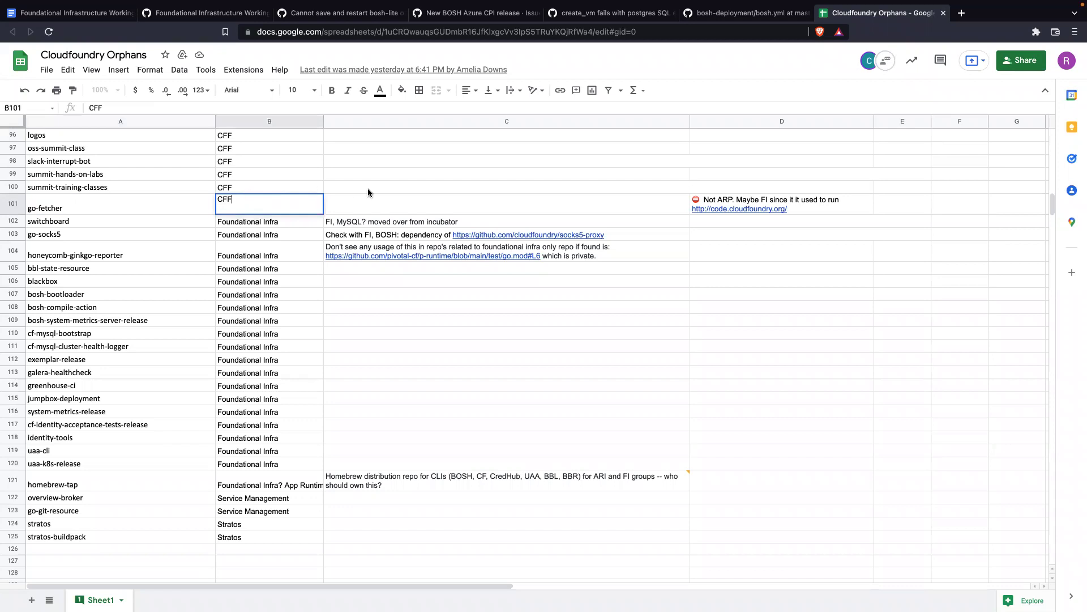
left_click(368, 192)
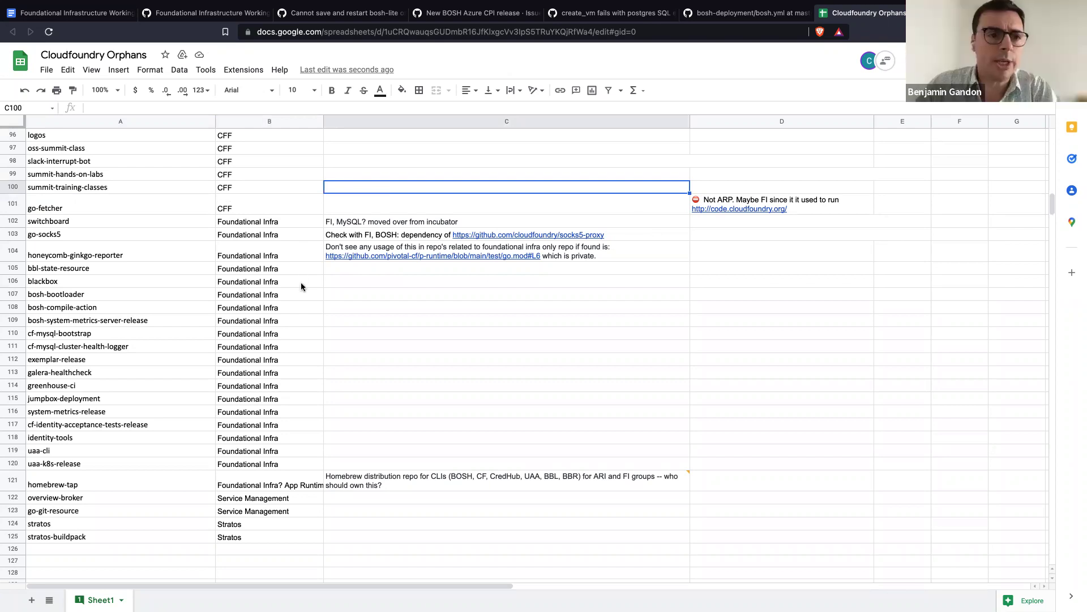
Step: Check the uaa-k8s-release and uaa-cli entries, and replace the group assigned to homebrew-tap with CFF
mouse_move(218, 5)
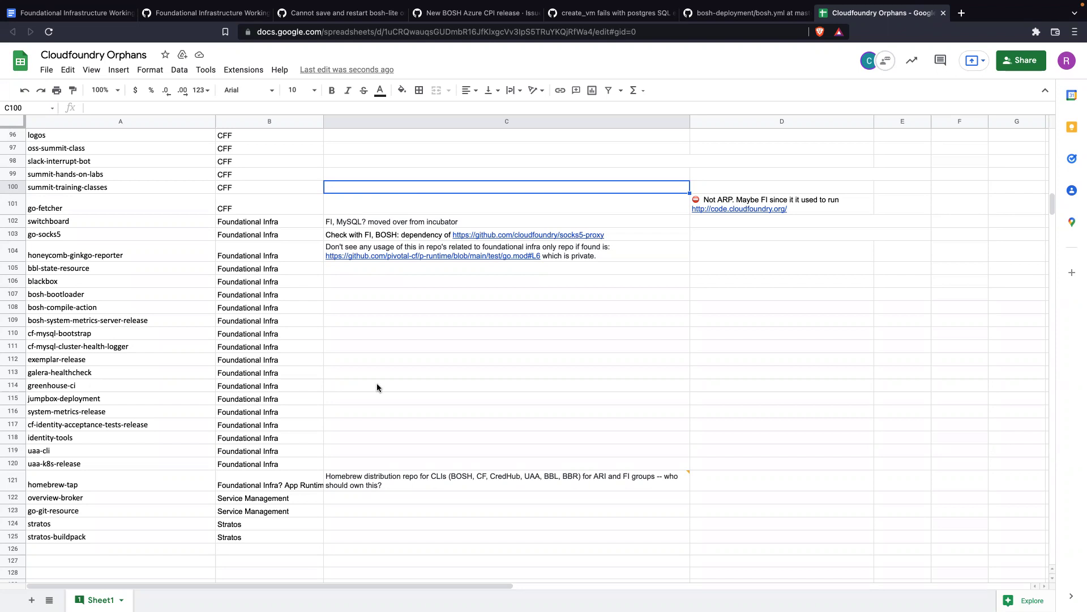
left_click(96, 460)
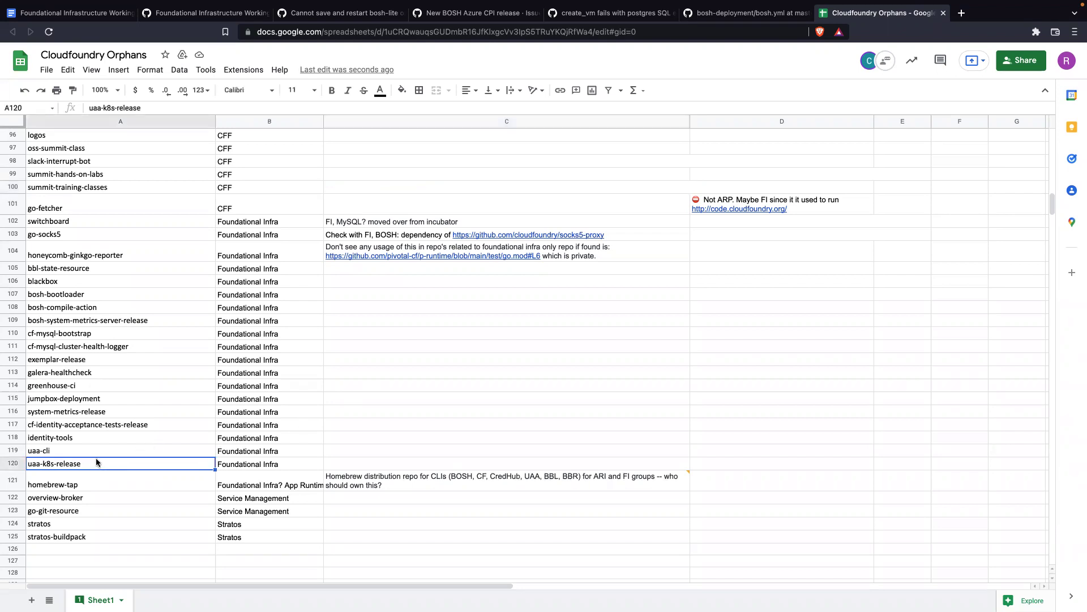
left_click(88, 451)
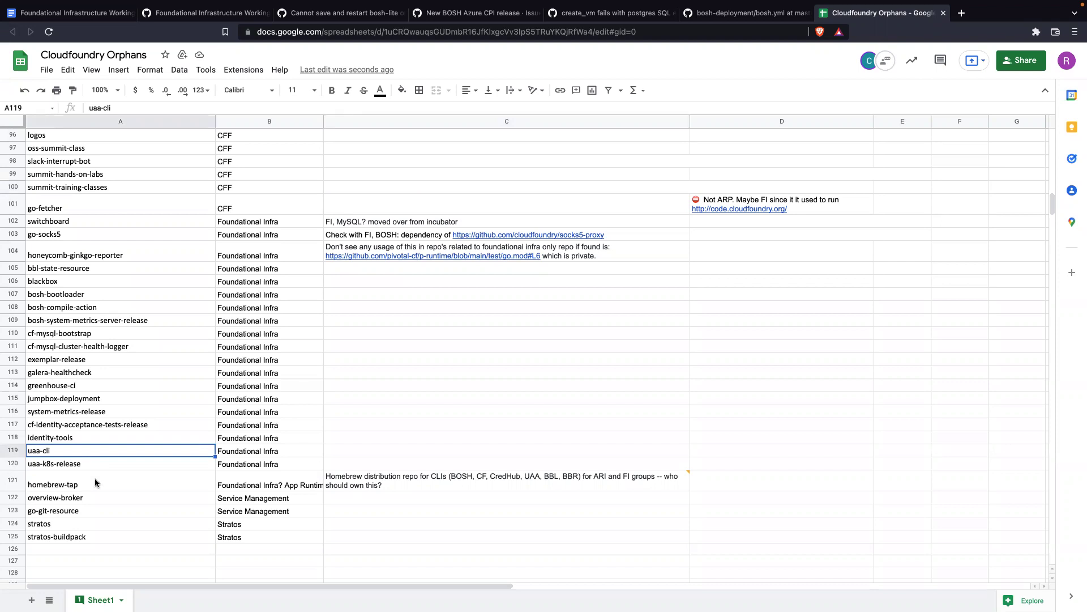
double_click(310, 483)
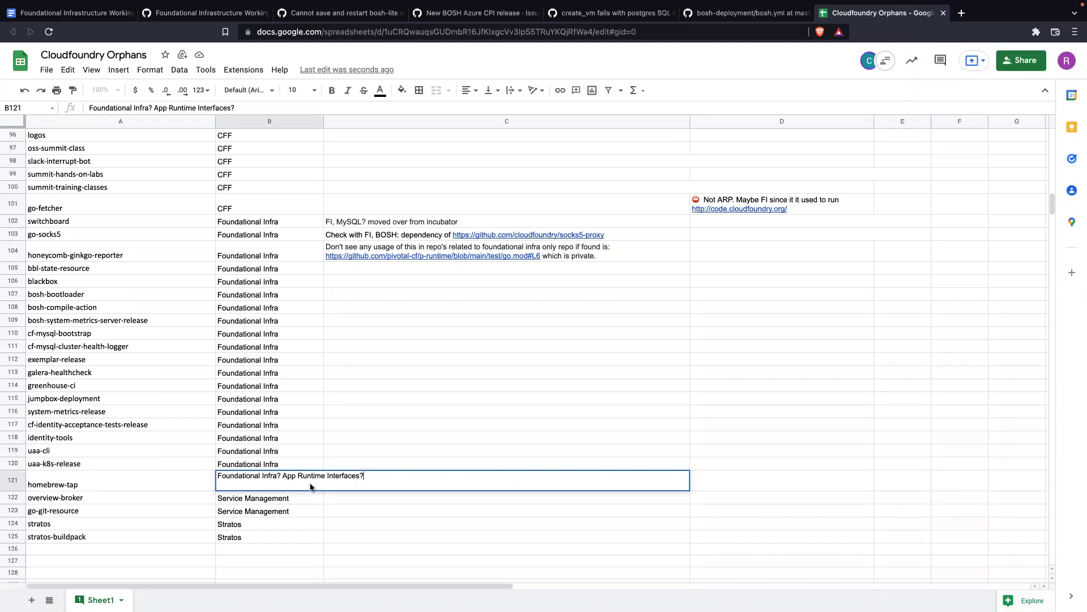
triple_click(303, 479)
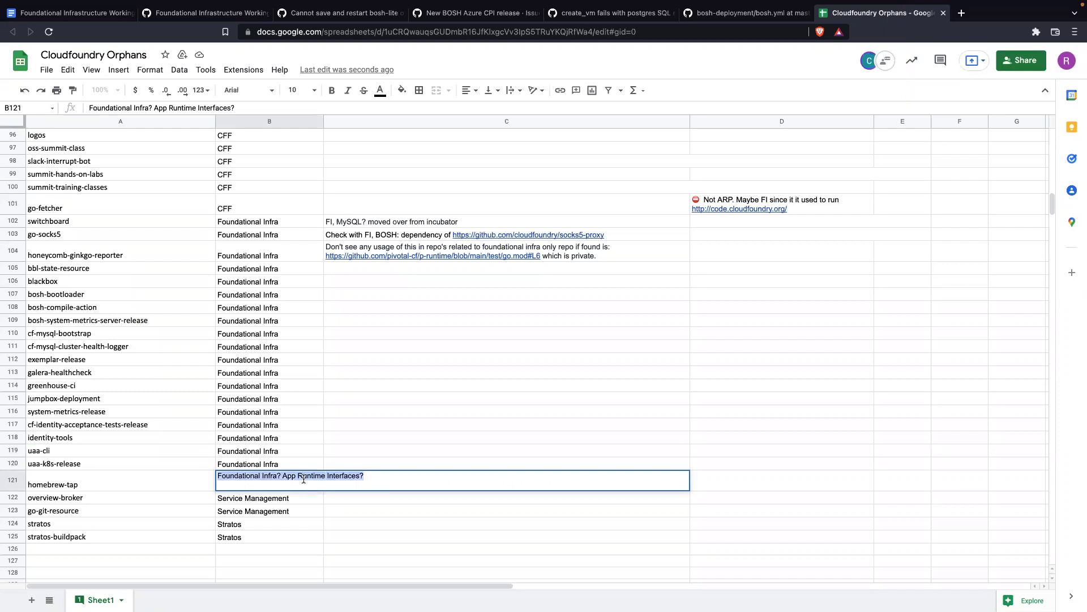
type("CFF")
left_click(361, 538)
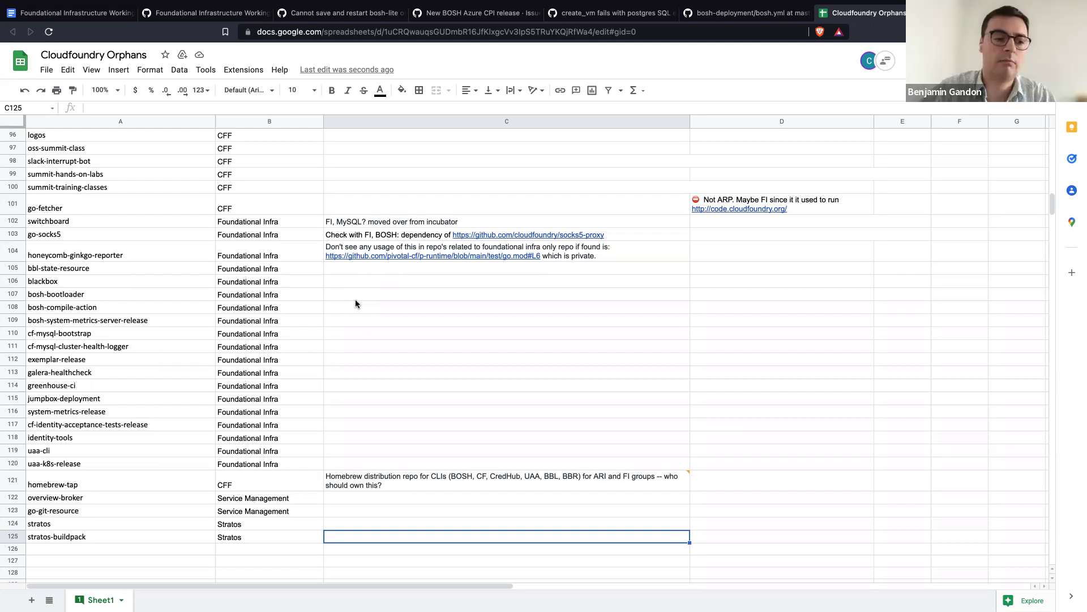
Step: Go through the Foundational Infra entries from system-metrics-release up to bosh-compile-action to decide which repository's ownership needs checking
left_click(91, 412)
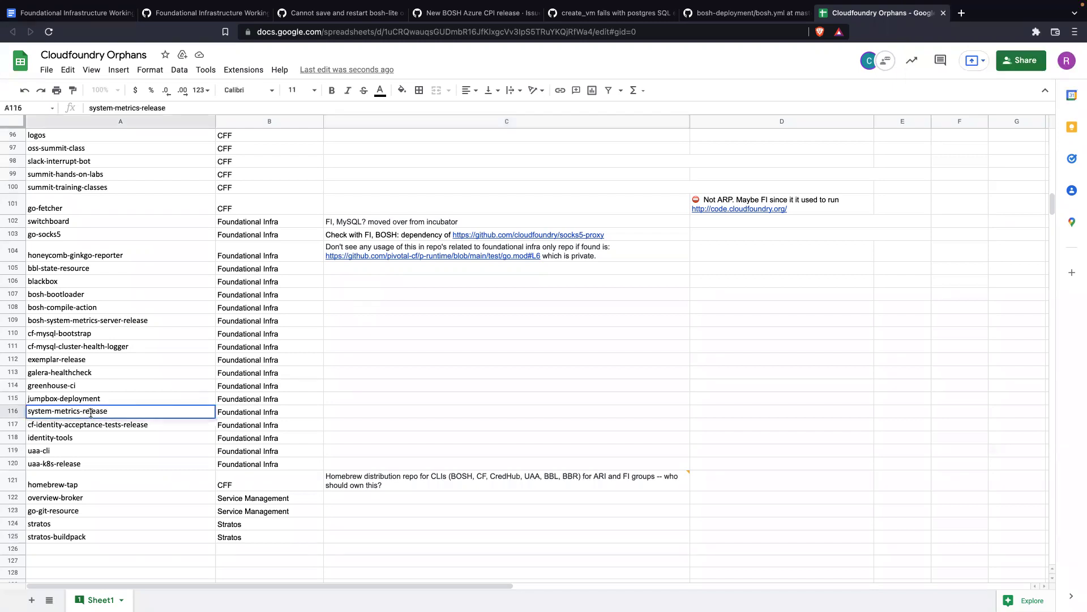
triple_click(89, 410)
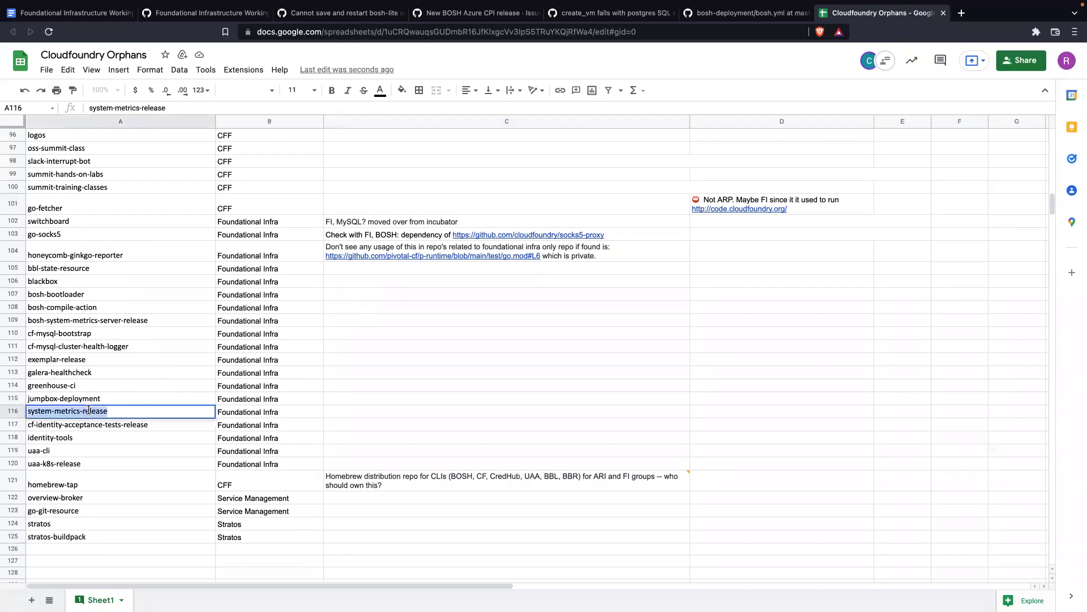
left_click(103, 363)
left_click(94, 346)
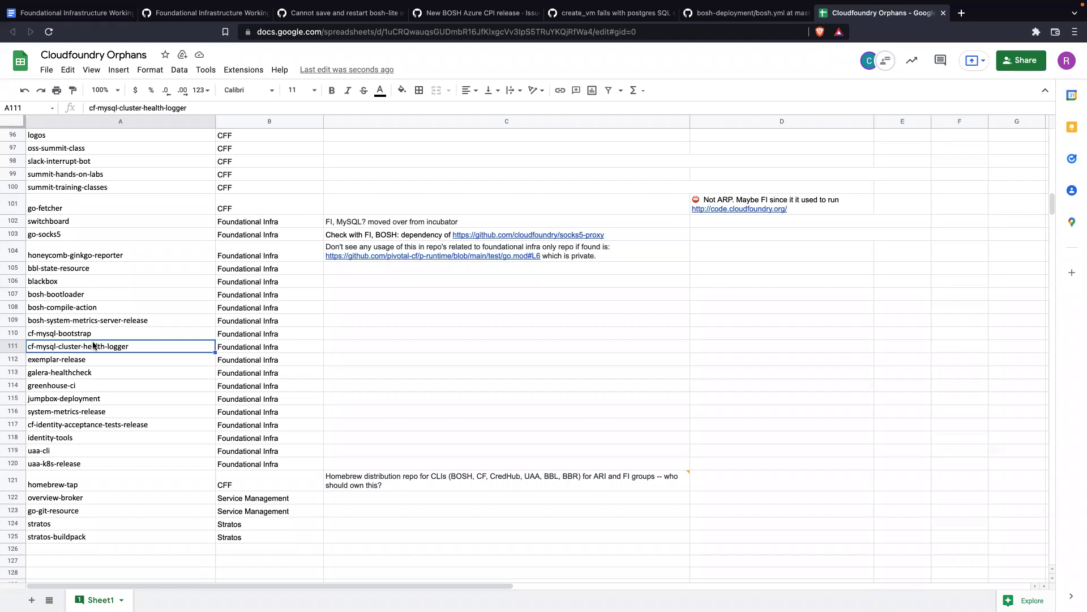
left_click(60, 308)
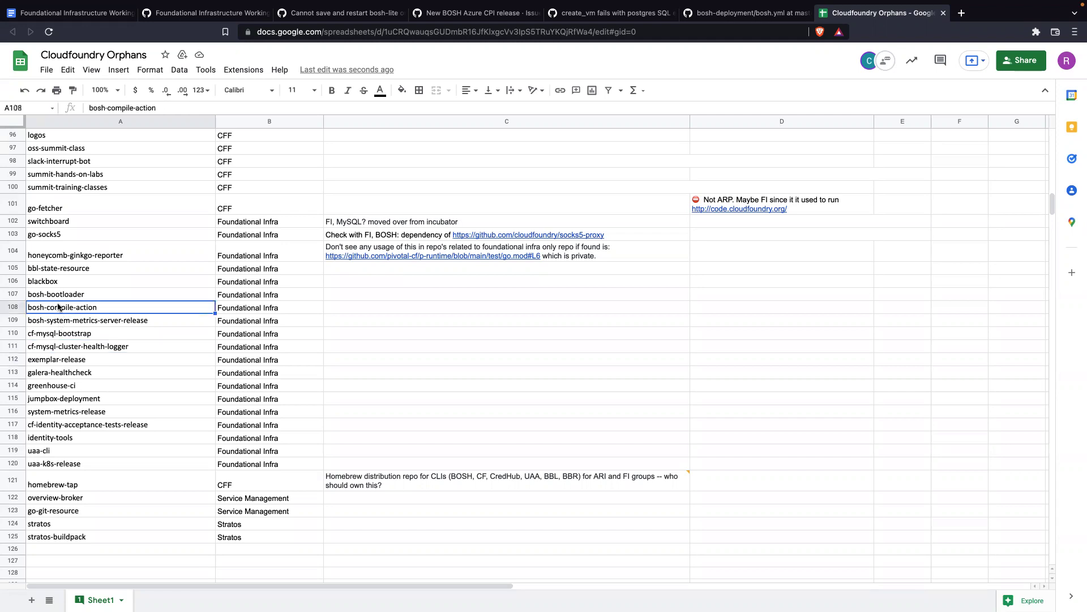
double_click(70, 307)
left_click(69, 306)
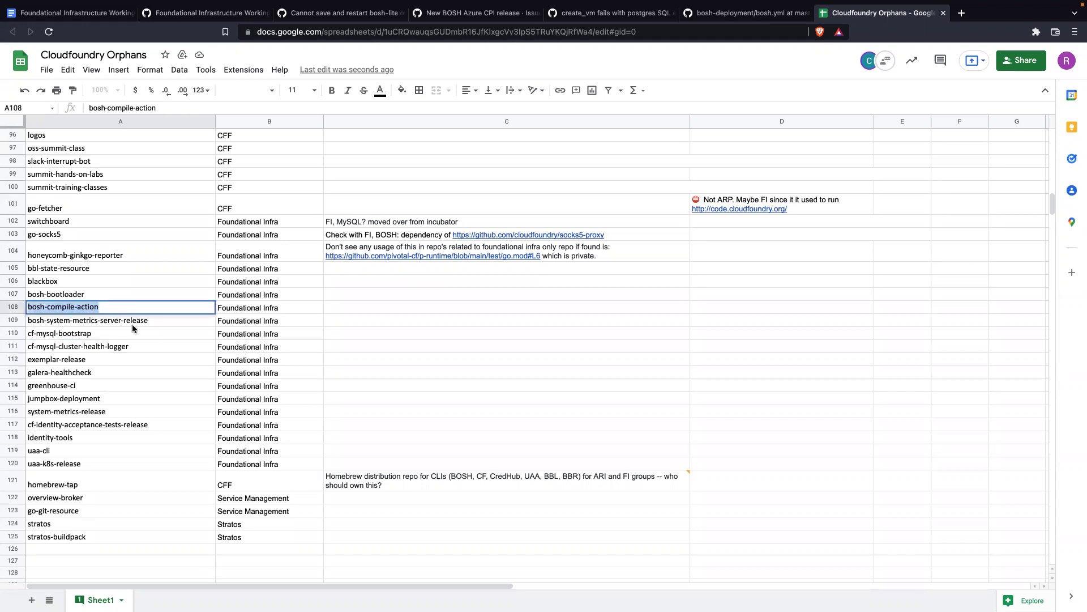
key("Return")
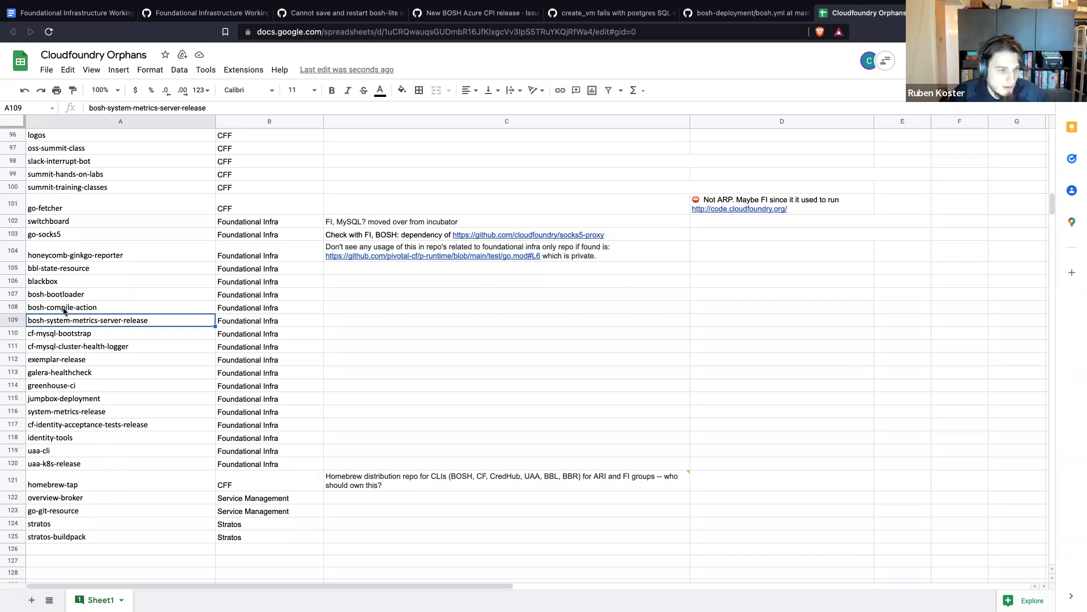
Step: Copy the bosh-compile-action name from the sheet and open github.com/cloudfoundry/bosh-compile-action in a new browser tab
double_click(49, 306)
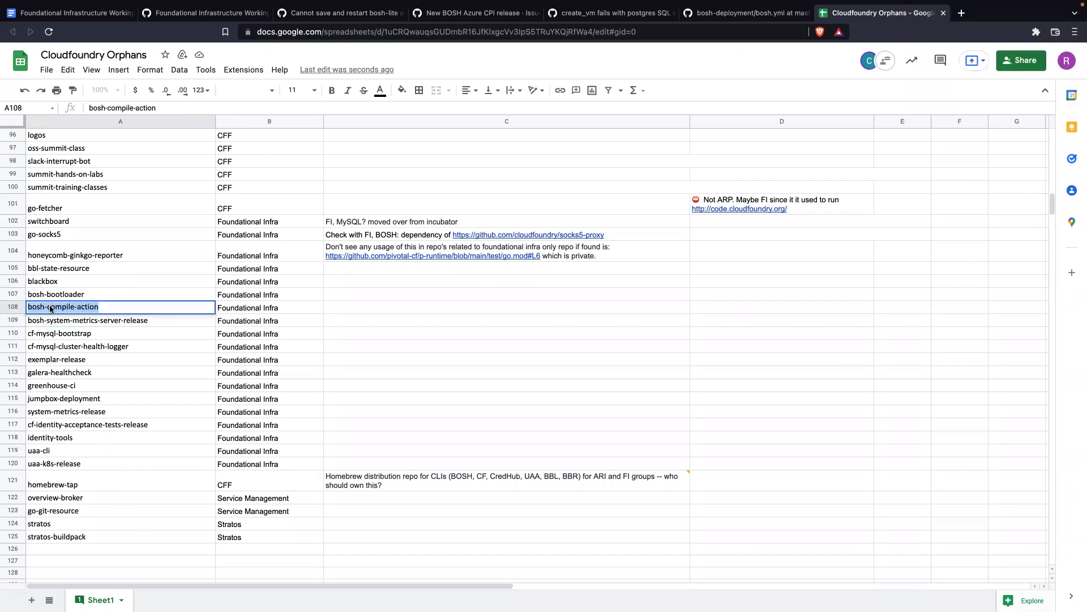
key("ctrl+t")
type("gi")
key("Right")
key("ctrl+BackSpace")
type("v")
key("Return")
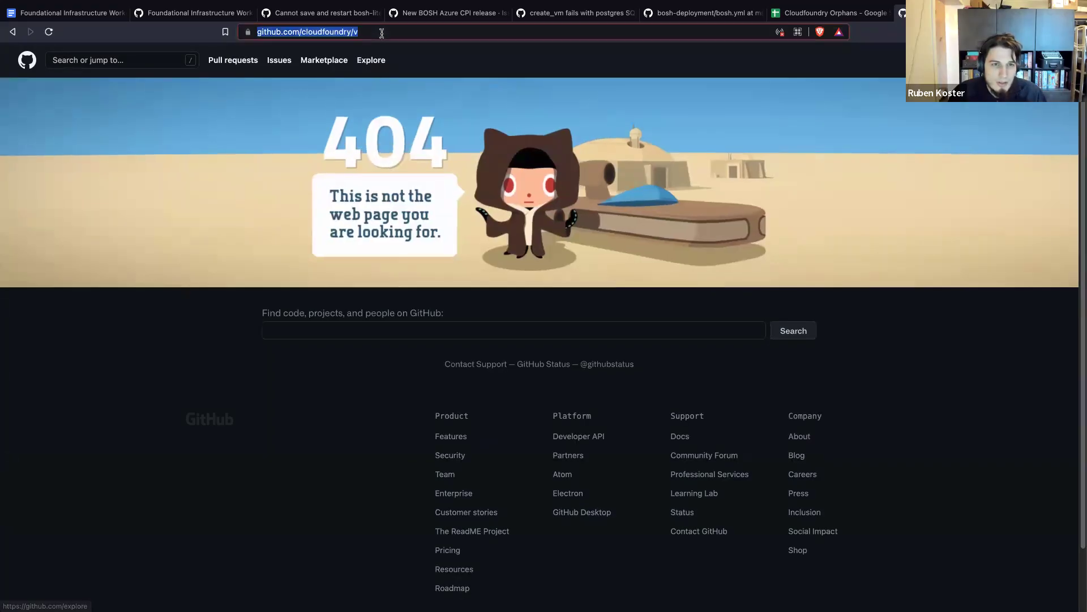
left_click(383, 32)
left_click(382, 32)
key("BackSpace")
type("bosh-compile-action")
key("Return")
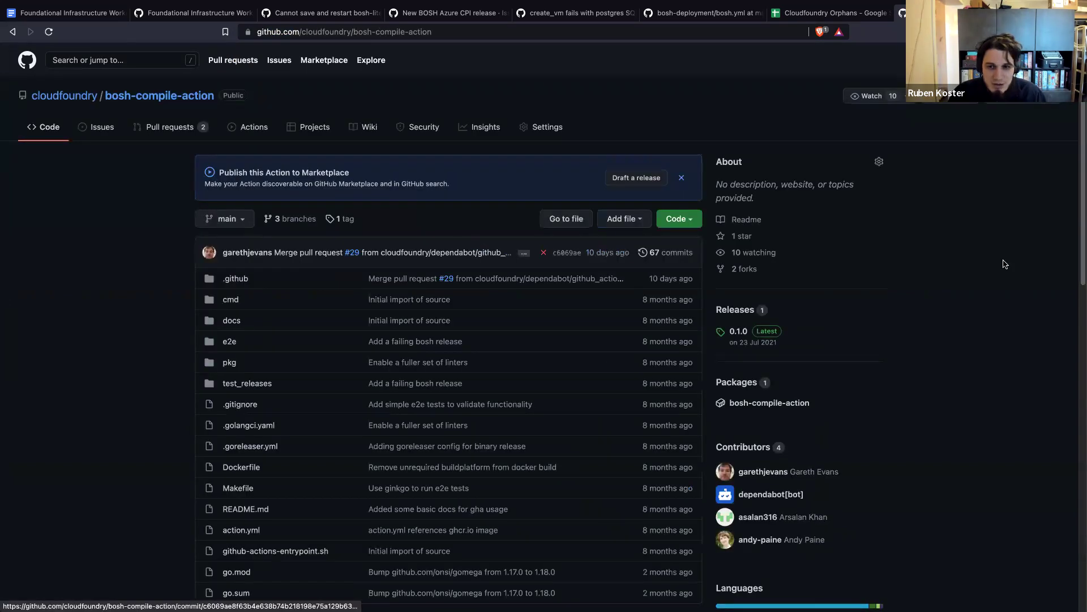
Step: Examine the bosh-compile-action repository's README, recent commits and contributors to judge its purpose and maintainers
left_click_drag(1080, 197, 1080, 331)
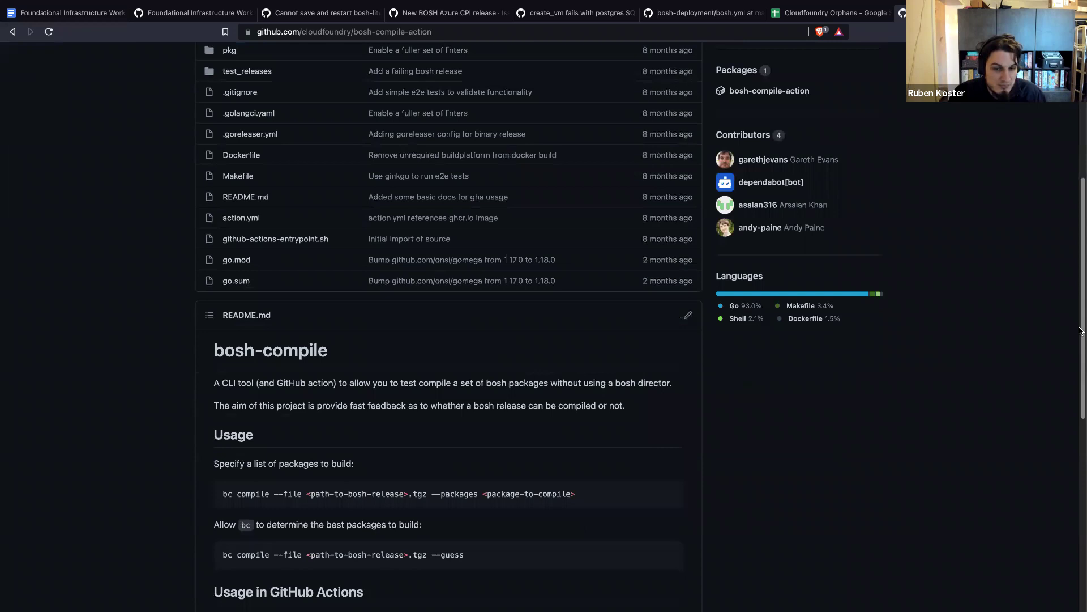
left_click_drag(1080, 332, 1080, 566)
scroll(1053, 383, "up", 20)
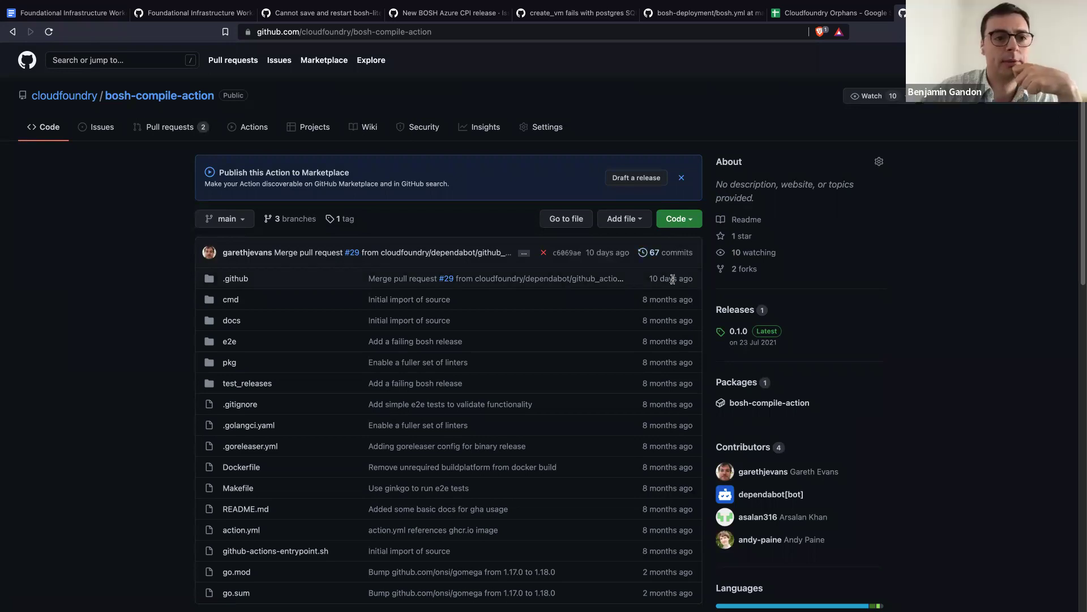
scroll(1080, 166, "down", 1)
scroll(1080, 166, "up", 1)
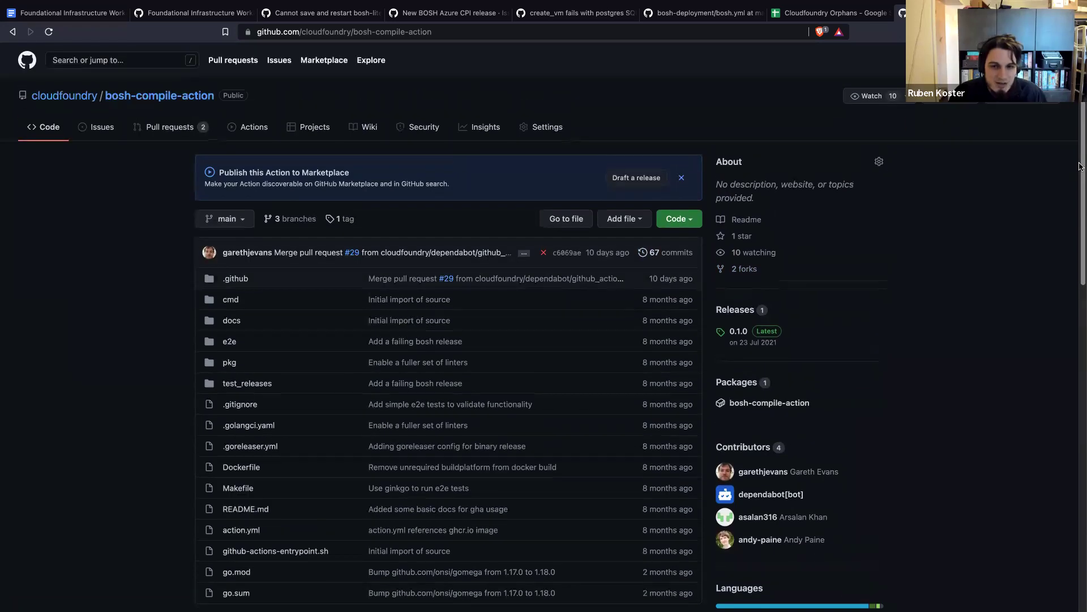
scroll(1080, 166, "down", 2)
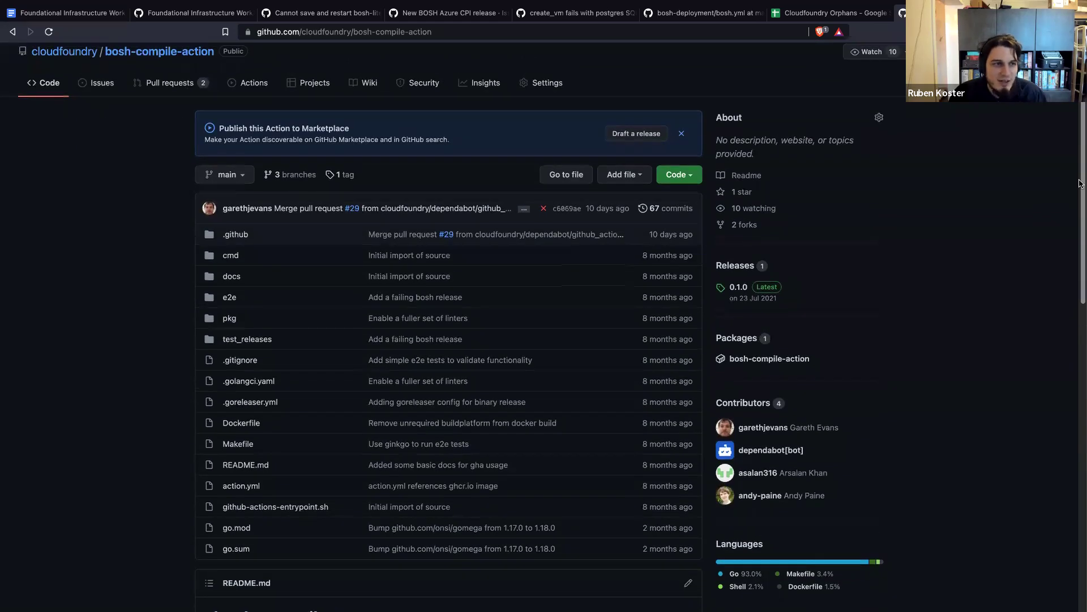
scroll(1072, 148, "up", 2)
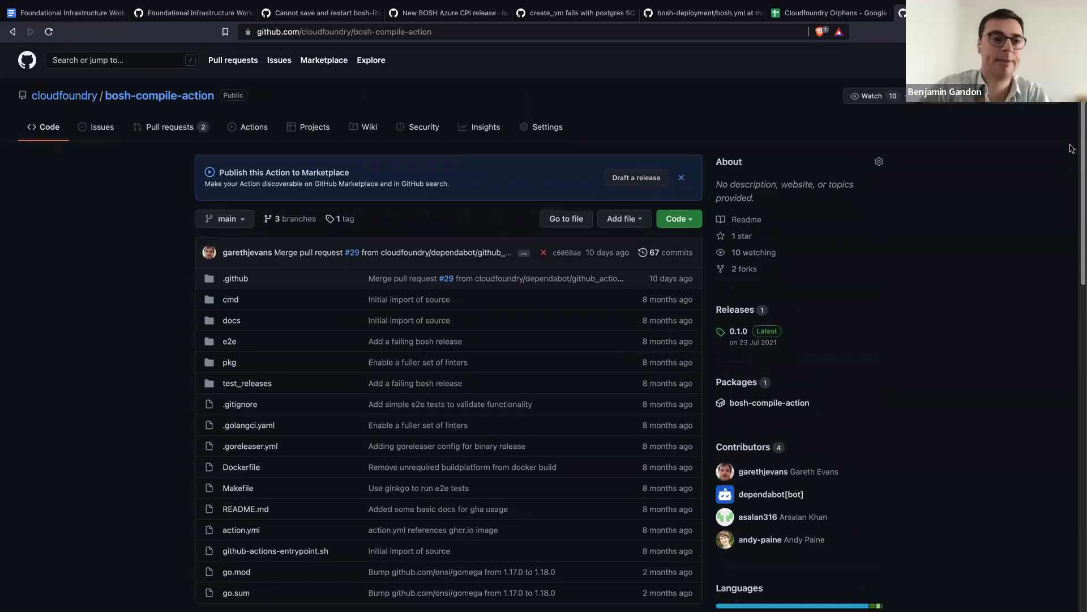
scroll(1076, 187, "down", 5)
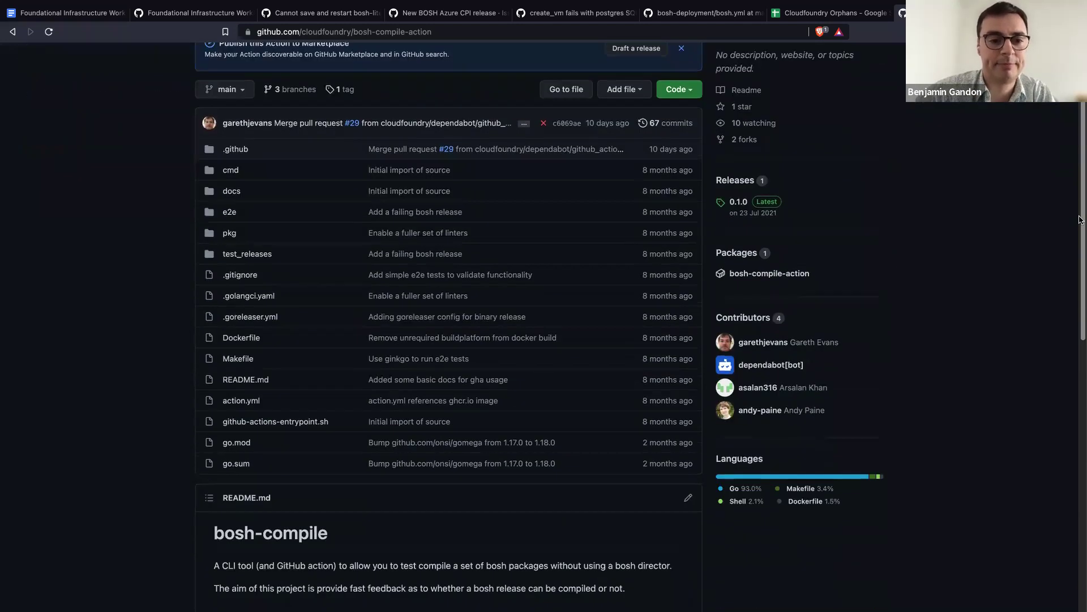
left_click_drag(1080, 220, 1080, 242)
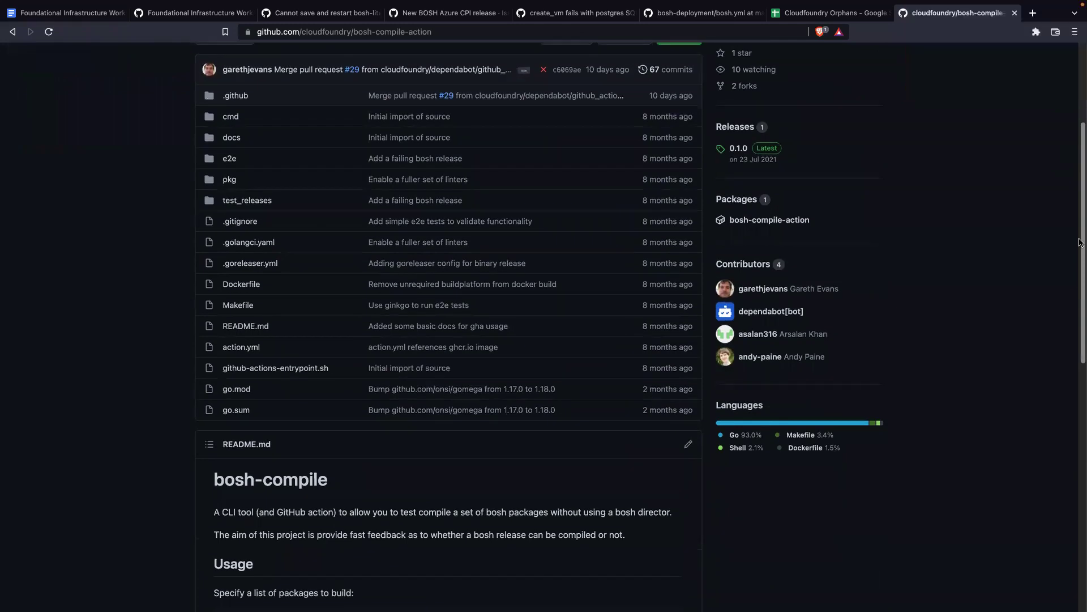
left_click_drag(1080, 242, 1072, 153)
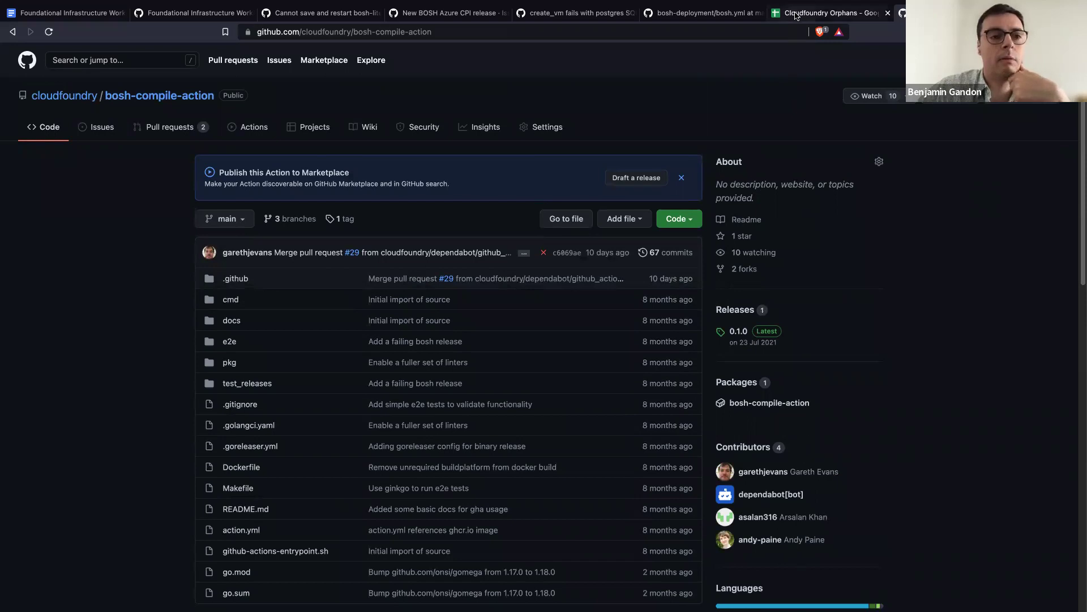
Step: Return to the Cloudfoundry Orphans sheet and set the group assigned to bosh-compile-action to "CFF Community?"
left_click(830, 13)
left_click(291, 308)
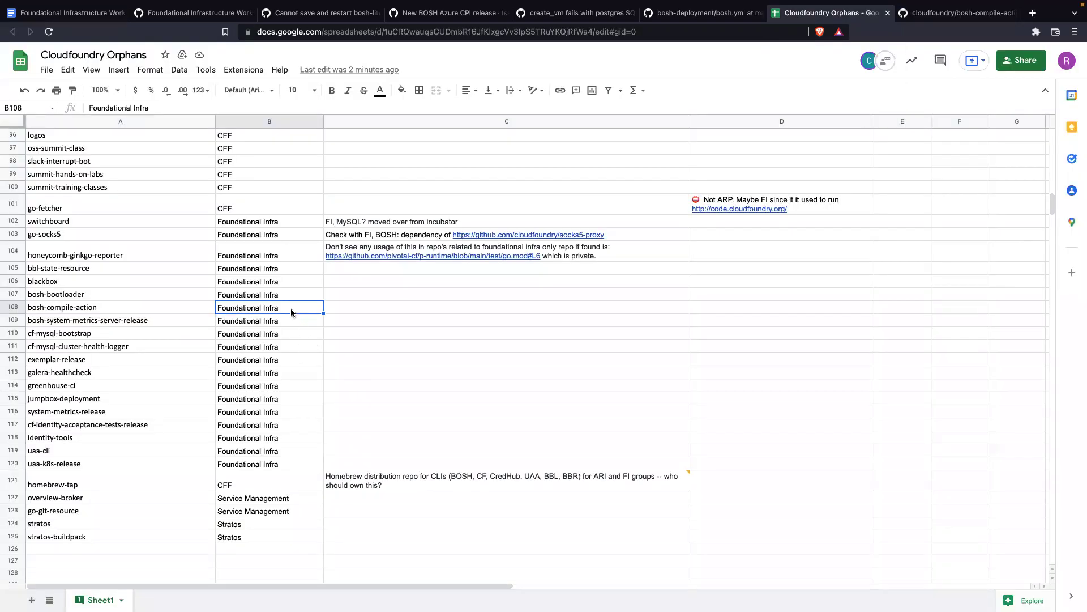
type("CFF")
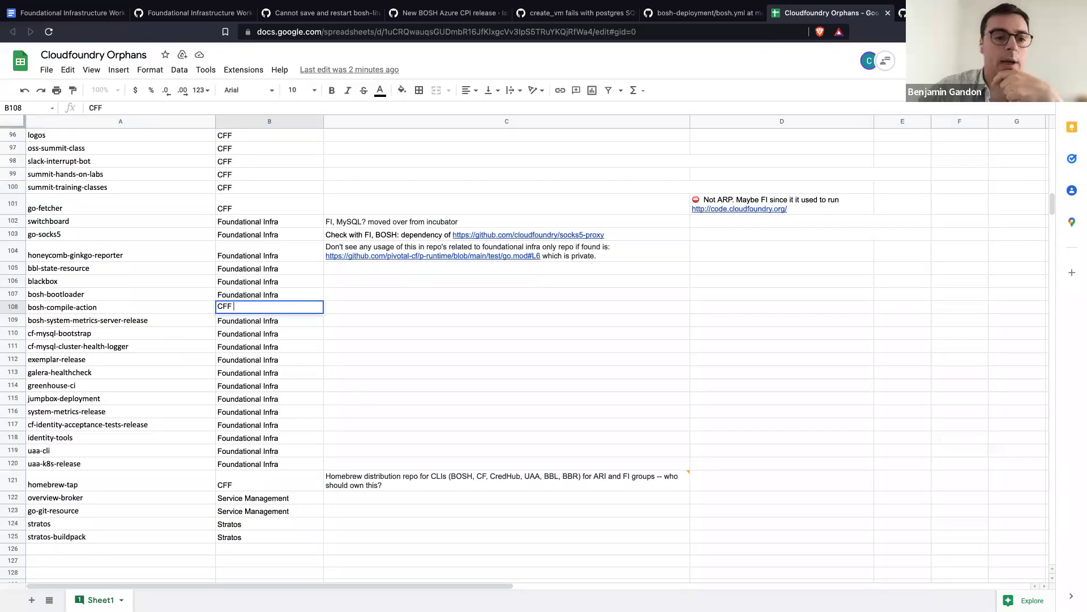
type(" Comm")
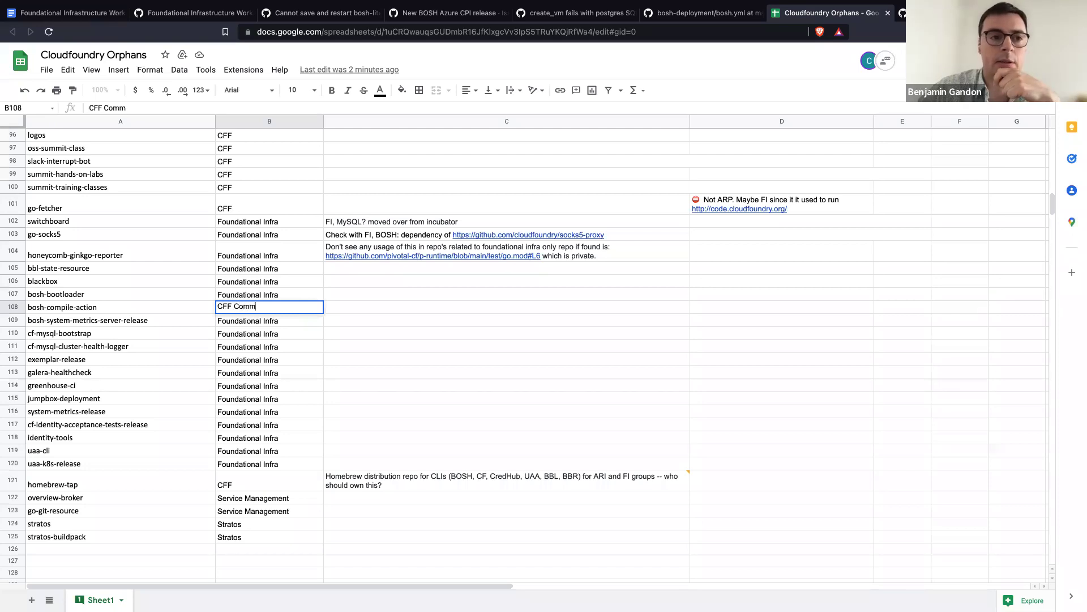
type("unity?")
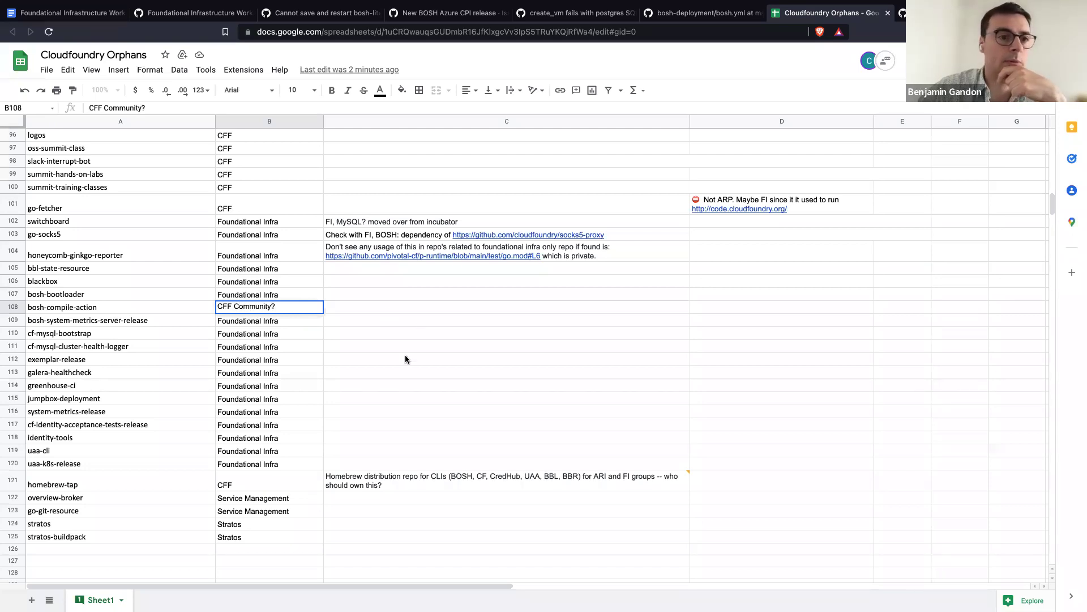
left_click(426, 306)
Step: Recheck the contributors of the bosh-compile-action repository and return to the orphans spreadsheet
left_click(929, 13)
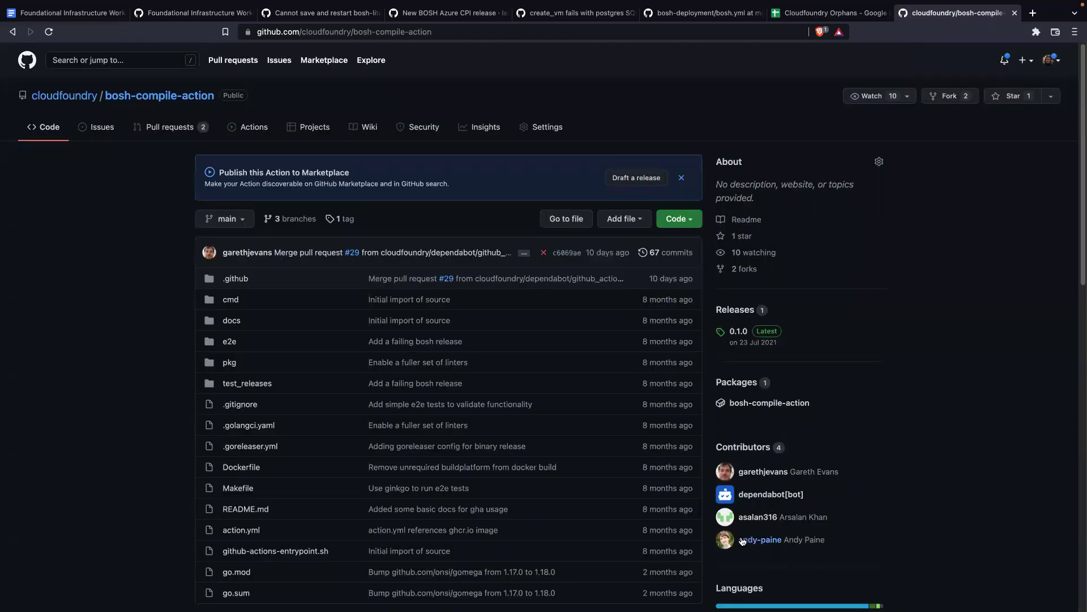
mouse_move(731, 544)
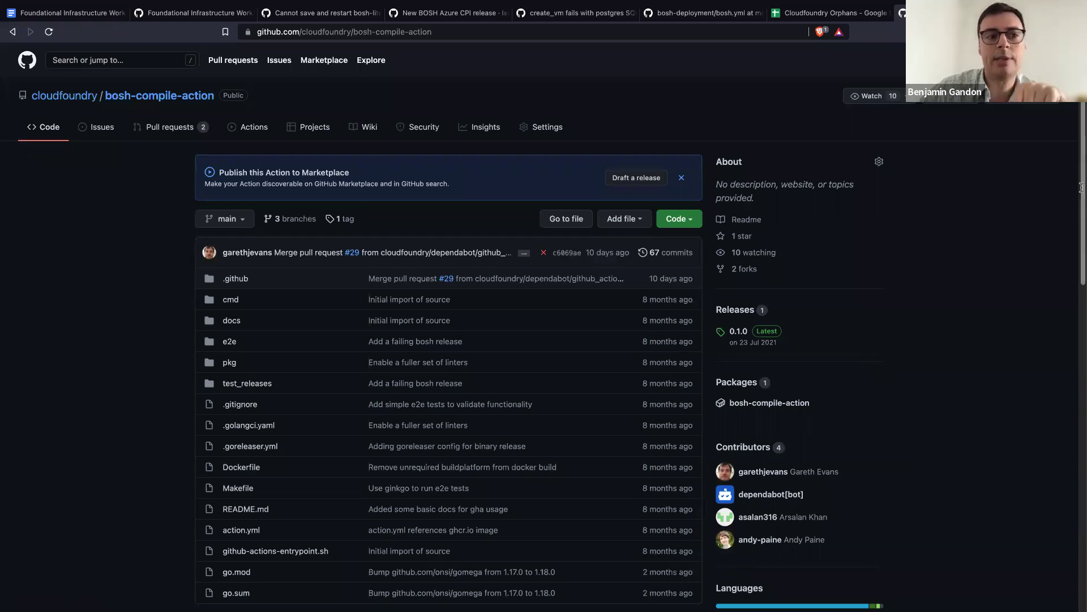
key("ctrl+shift+Tab")
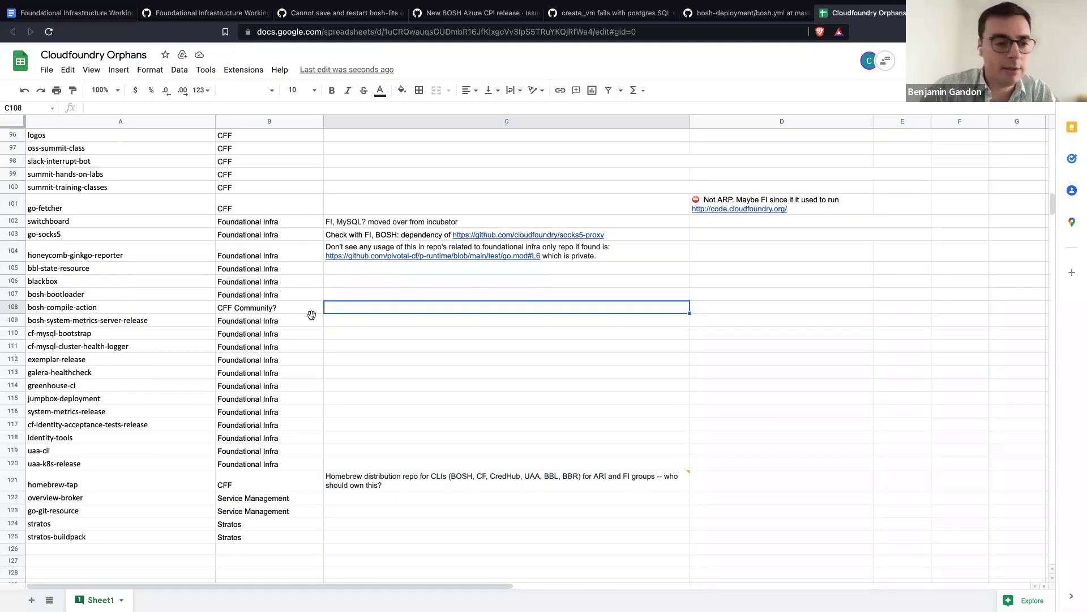
Step: Copy the greenhouse-ci name from the sheet and open github.com/cloudfoundry/greenhouse-ci in a new browser tab
left_click(92, 388)
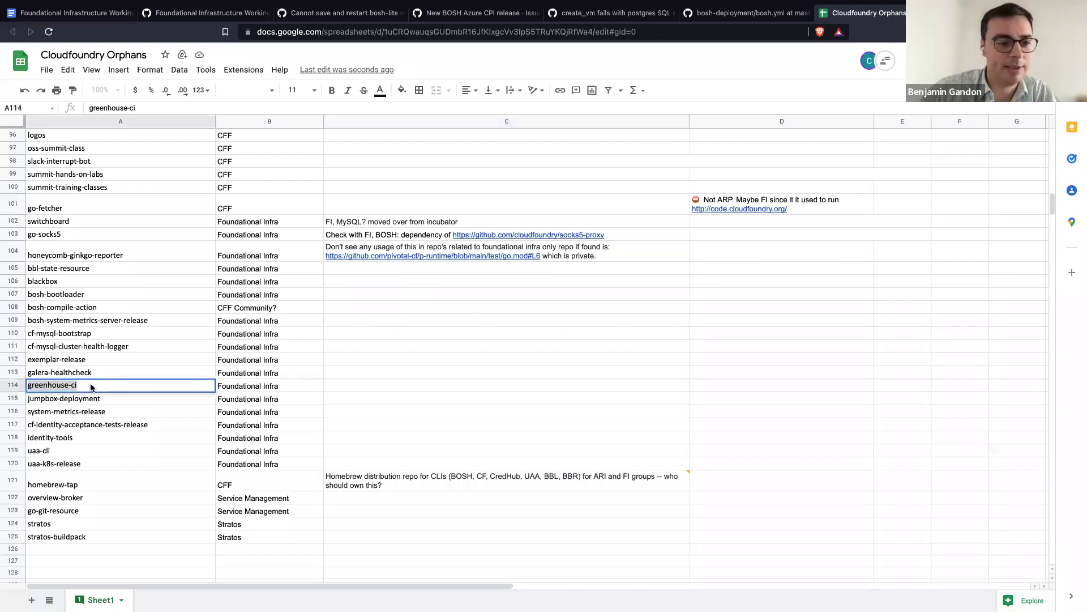
key("ctrl+t")
type("github.com/")
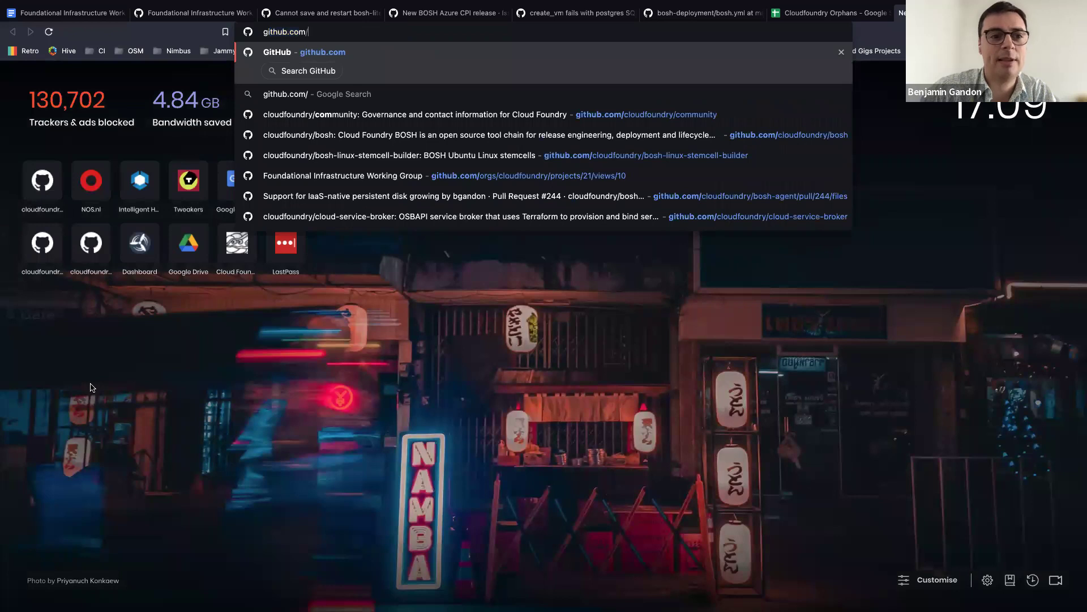
type("cloudfoundry/greenhouse-ci")
type("greenhouse-ci")
key("Return")
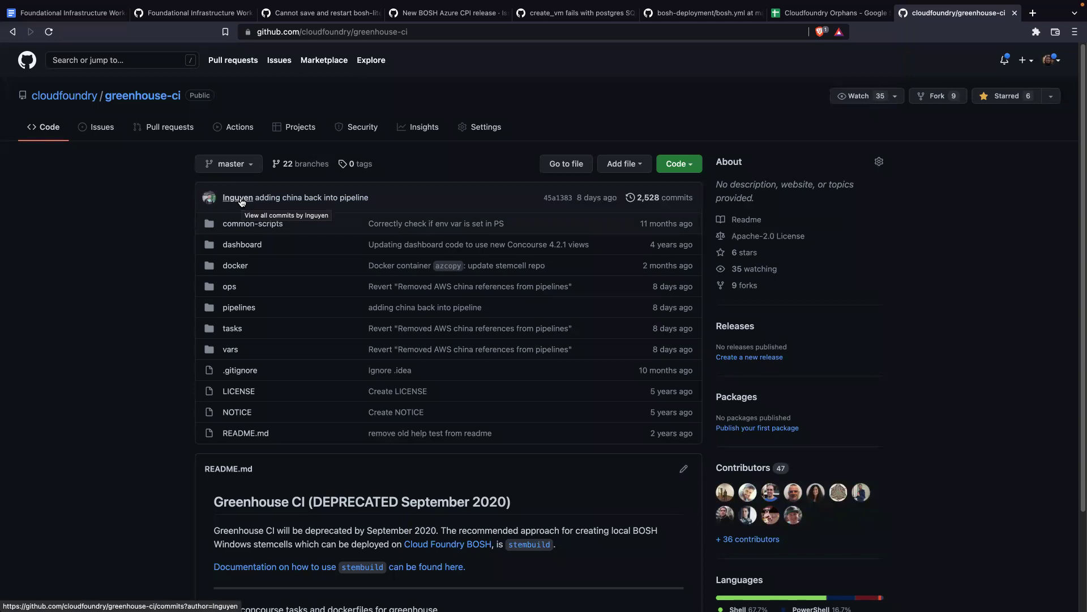
Step: Check the recent commit history and committers of greenhouse-ci, and return to its group cell in the Cloudfoundry Orphans sheet
left_click(656, 197)
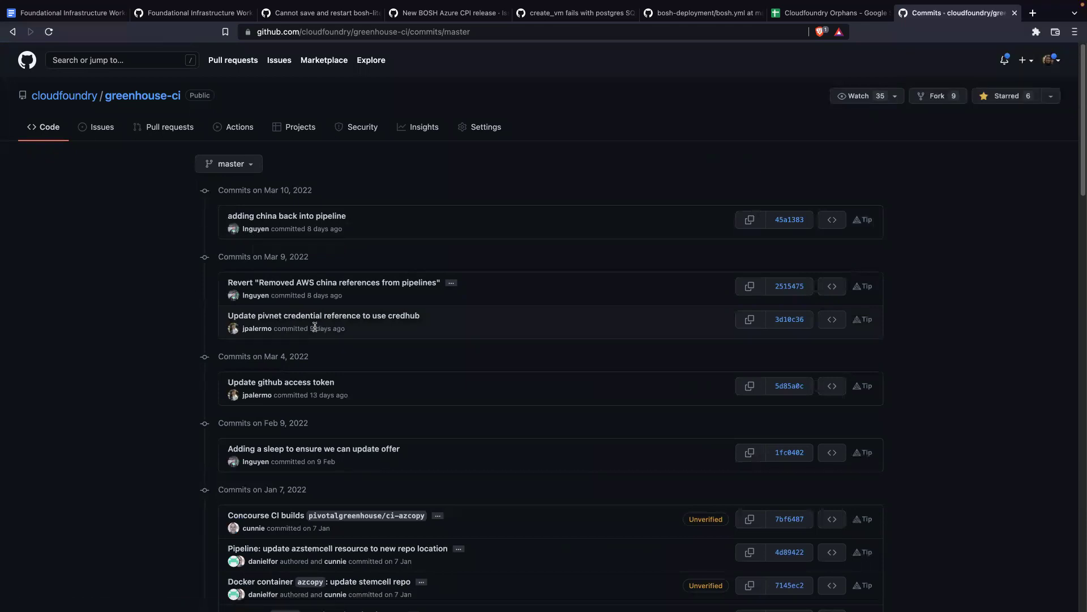
left_click(13, 36)
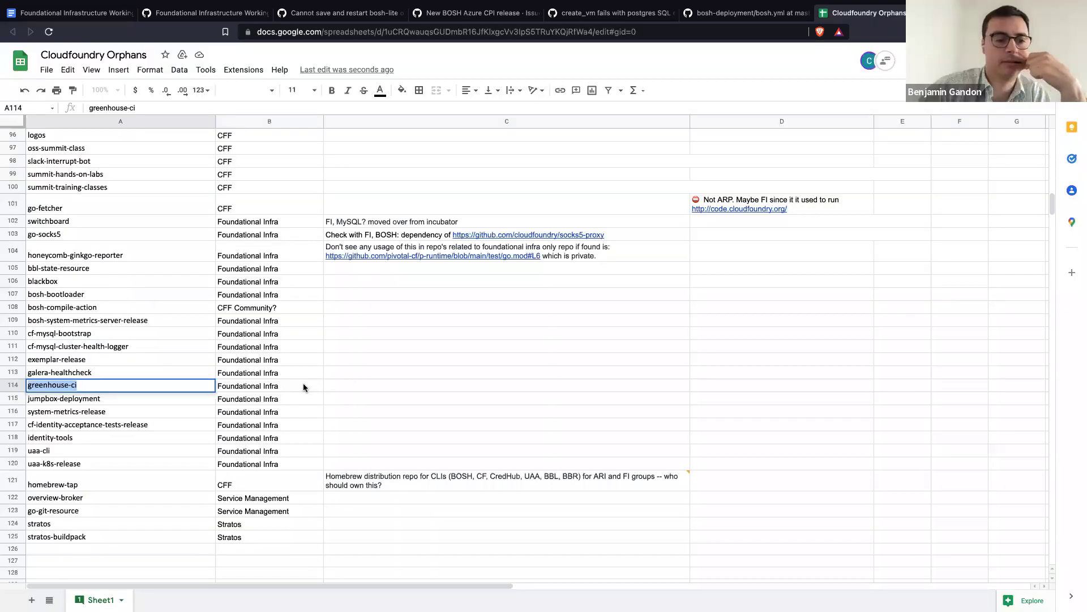
left_click(304, 386)
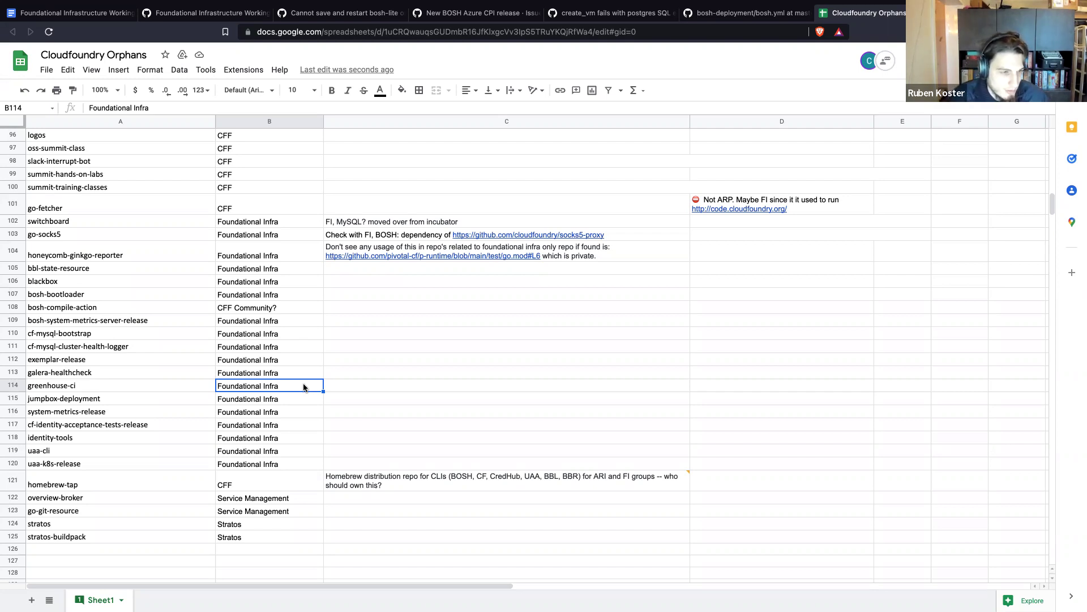
Step: Examine the repositories listed under Foundational Infra, from blackbox down to system-metrics-release
left_click(138, 358)
left_click(135, 344)
left_click(121, 318)
left_click(111, 292)
left_click(103, 281)
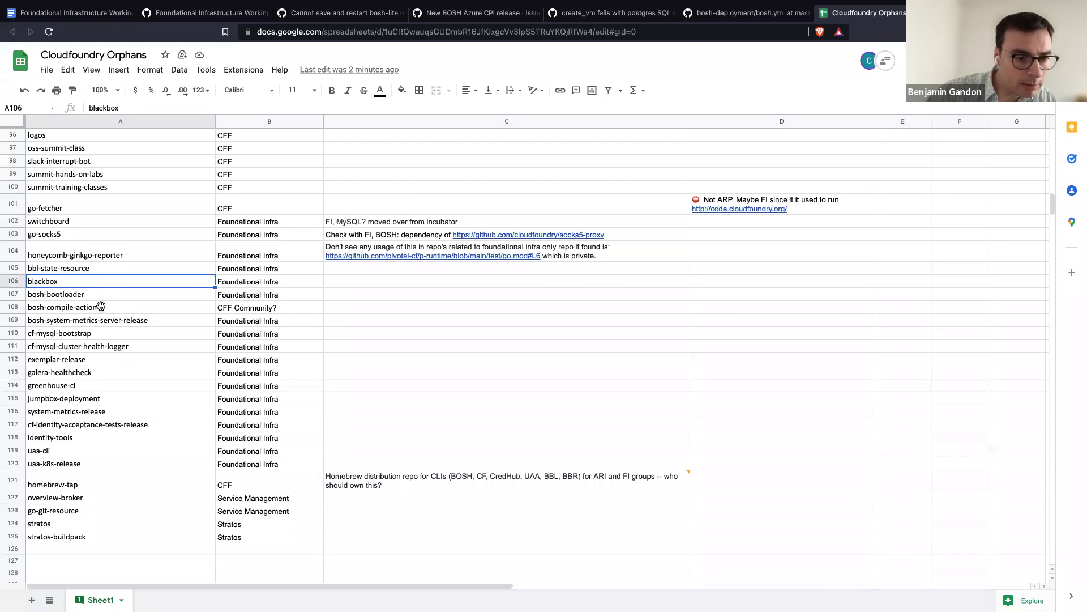
left_click(108, 345)
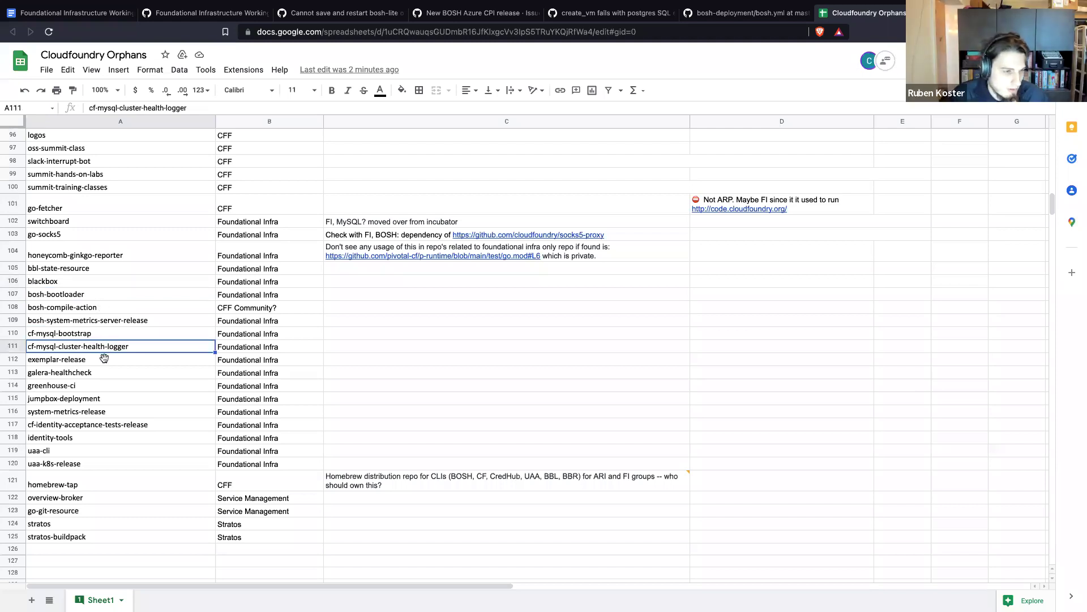
double_click(110, 410)
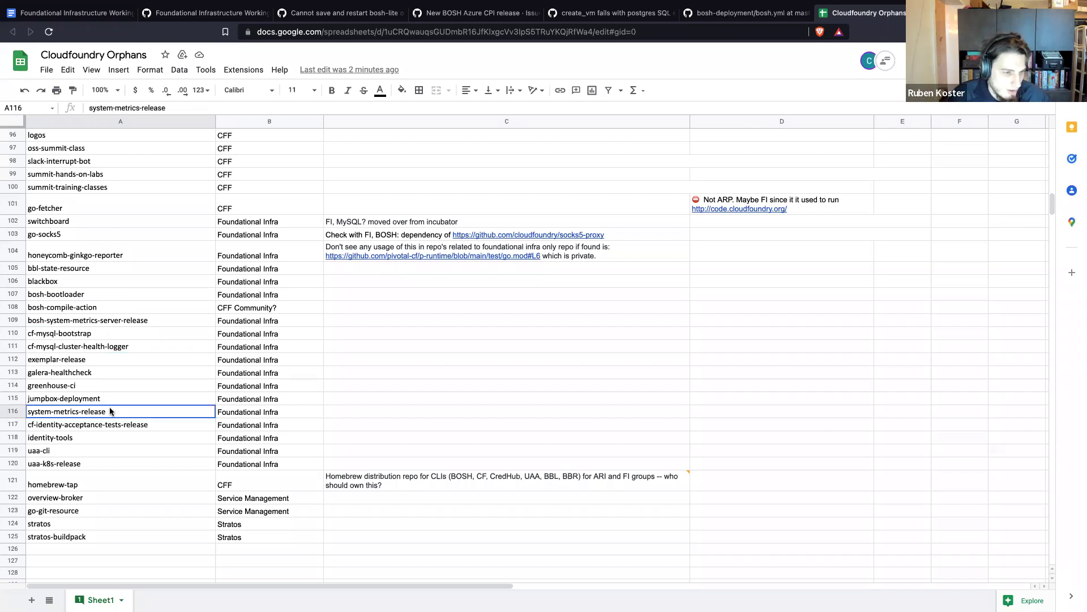
key("ctrl+a")
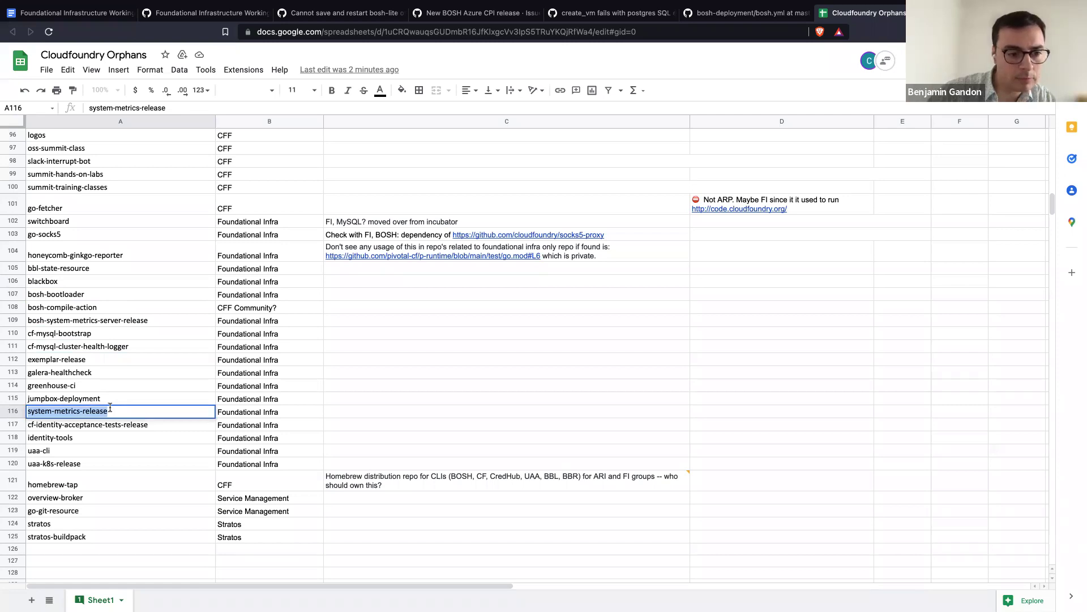
key("Return")
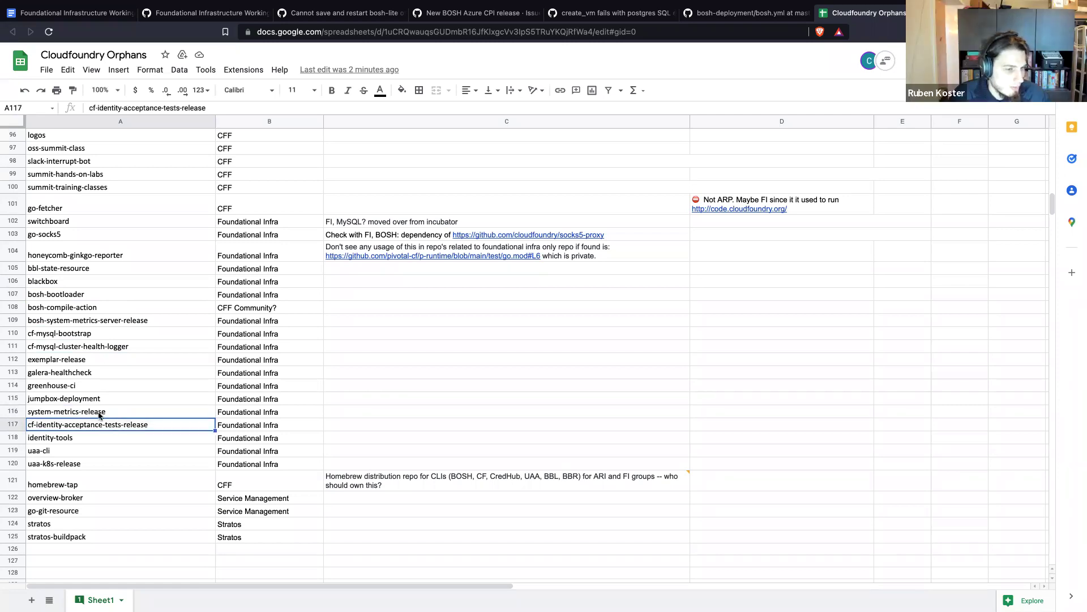
Step: Examine the ownership and usage notes for honeycomb-ginkgo-reporter, go-socks5 and switchboard
double_click(71, 260)
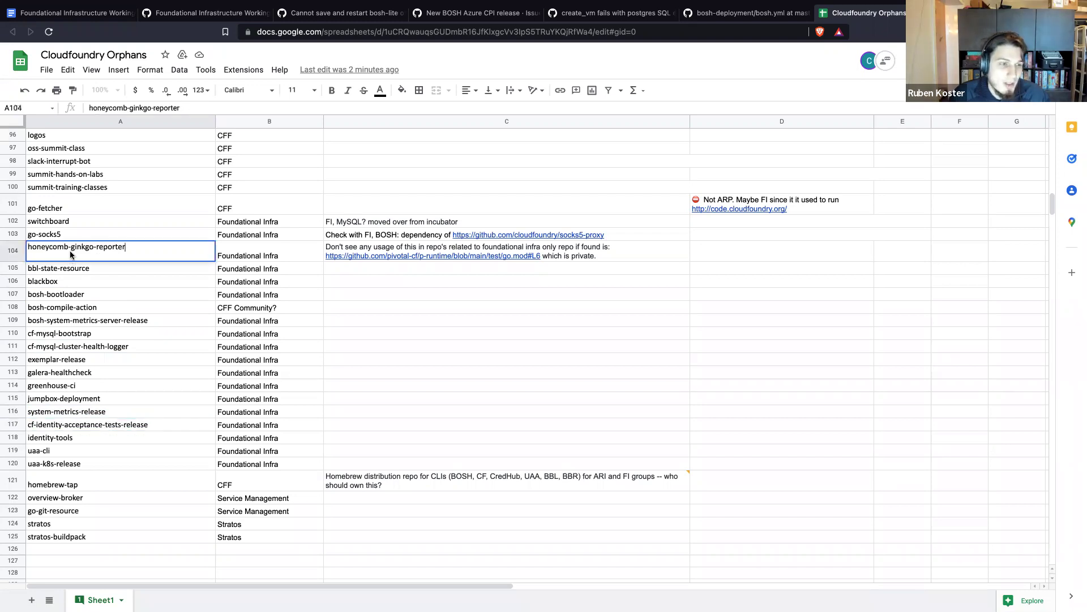
triple_click(71, 247)
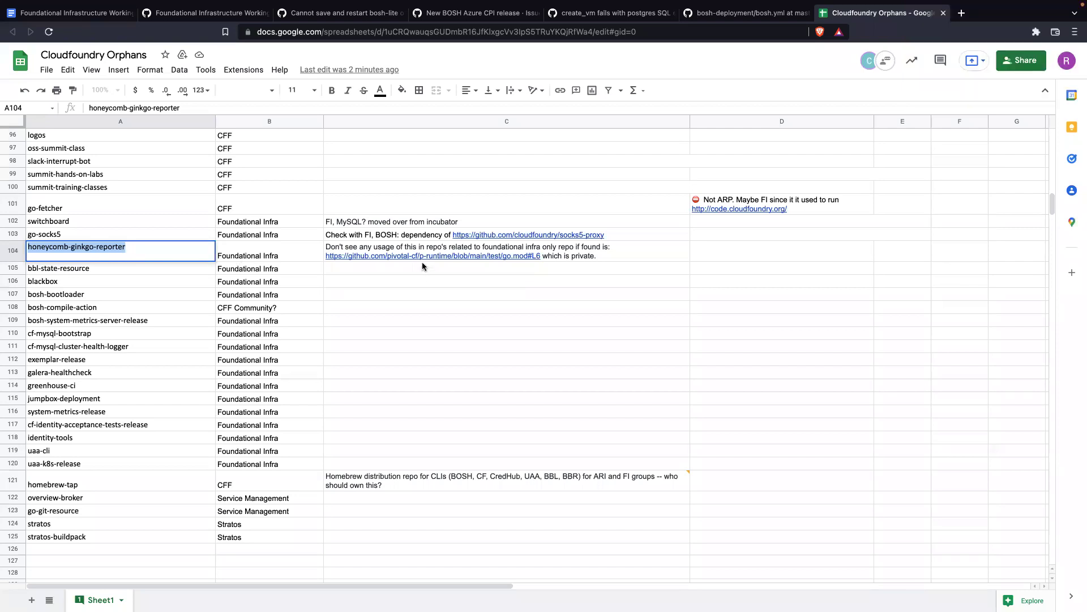
mouse_move(426, 258)
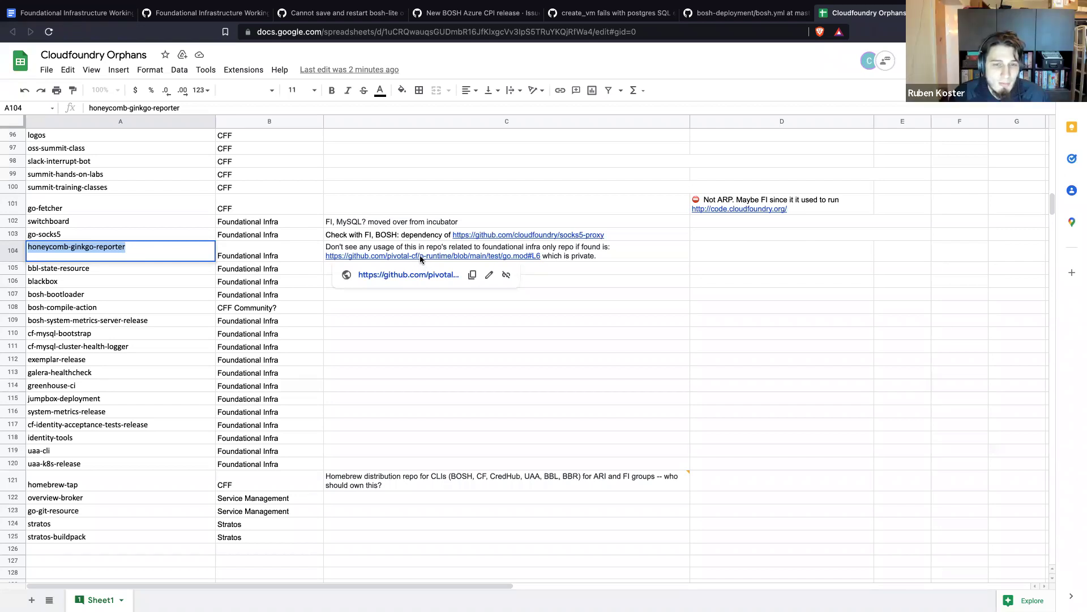
key("Escape")
key("Right")
key("Right")
key("Down")
key("Down")
key("Down")
key("Down")
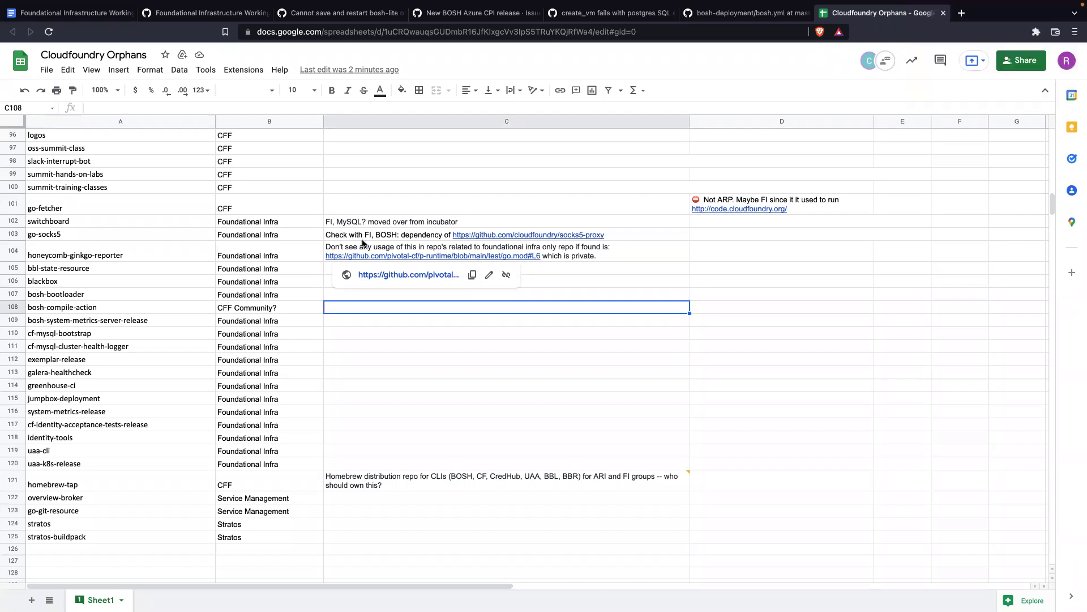
mouse_move(511, 237)
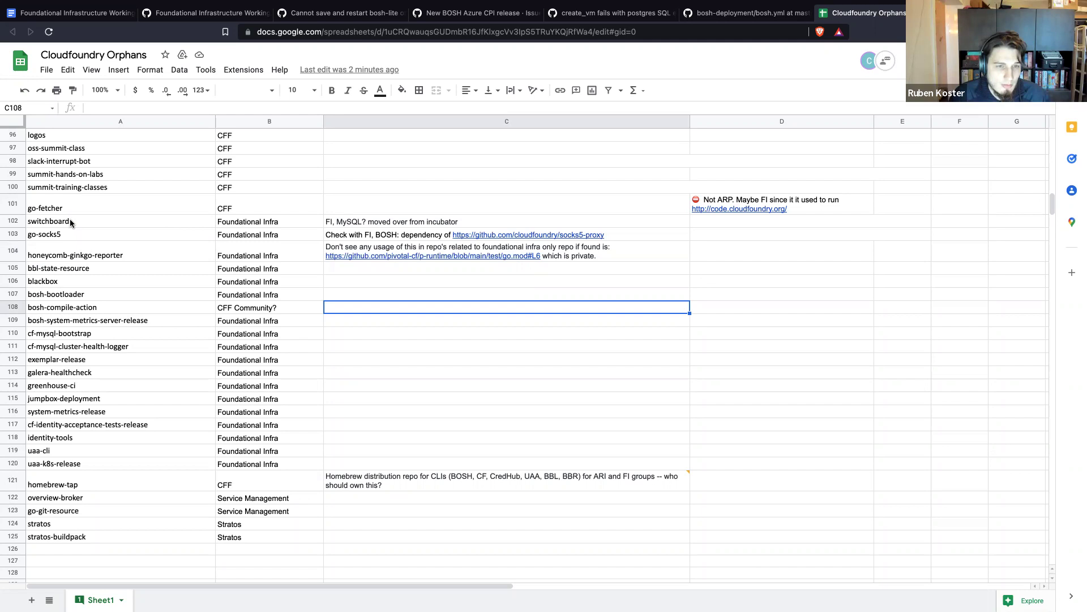
left_click(314, 404)
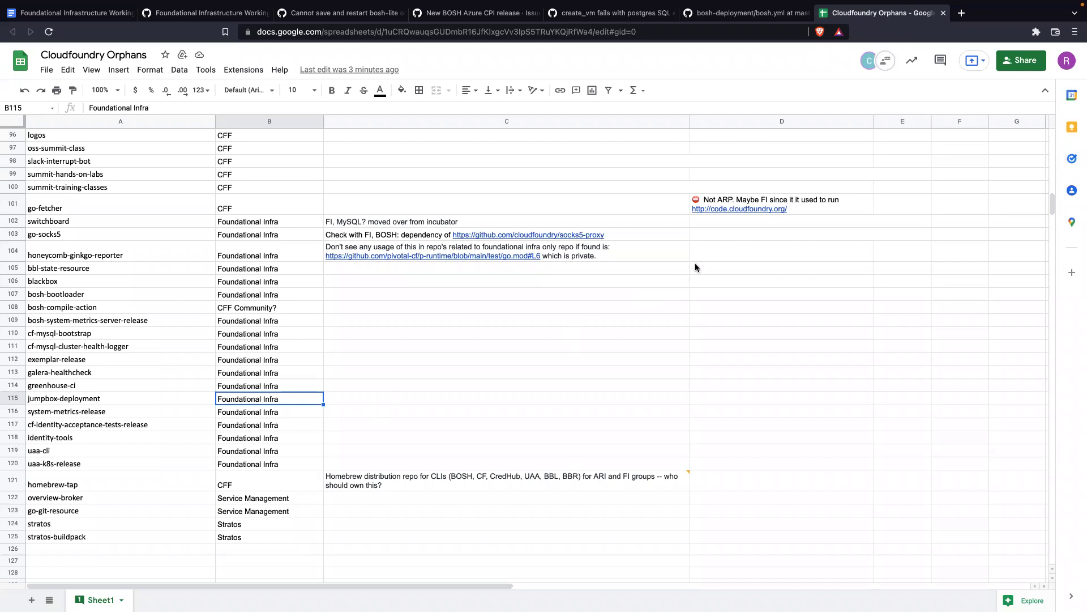
left_click(699, 228)
left_click(696, 221)
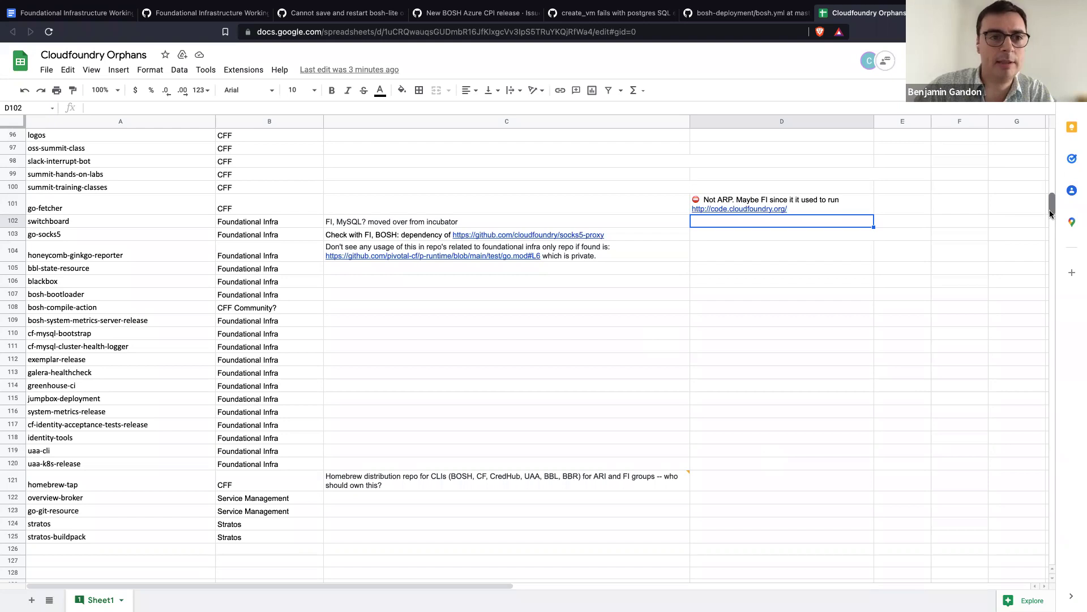
Step: Examine how the App Runtime Platform, CF-for-K8s and CFF repositories elsewhere in the sheet have been assigned and annotated
scroll(1051, 207, "up", 2)
left_click_drag(1052, 194, 1056, 216)
scroll(1056, 216, "up", 1)
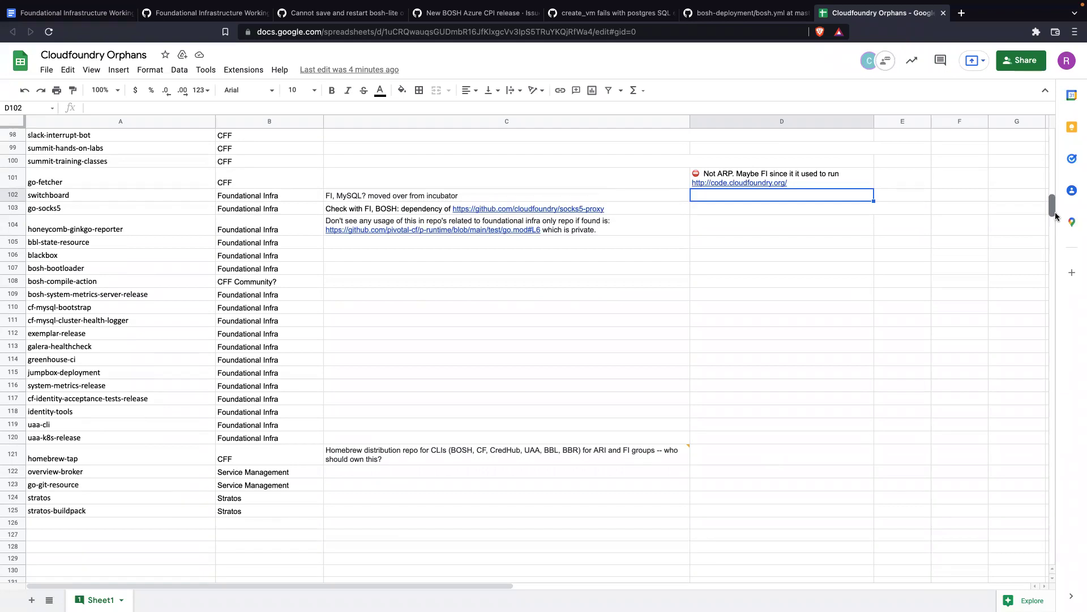
mouse_move(1055, 216)
left_mouse_down()
mouse_move(1038, 138)
mouse_move(1051, 201)
left_mouse_up()
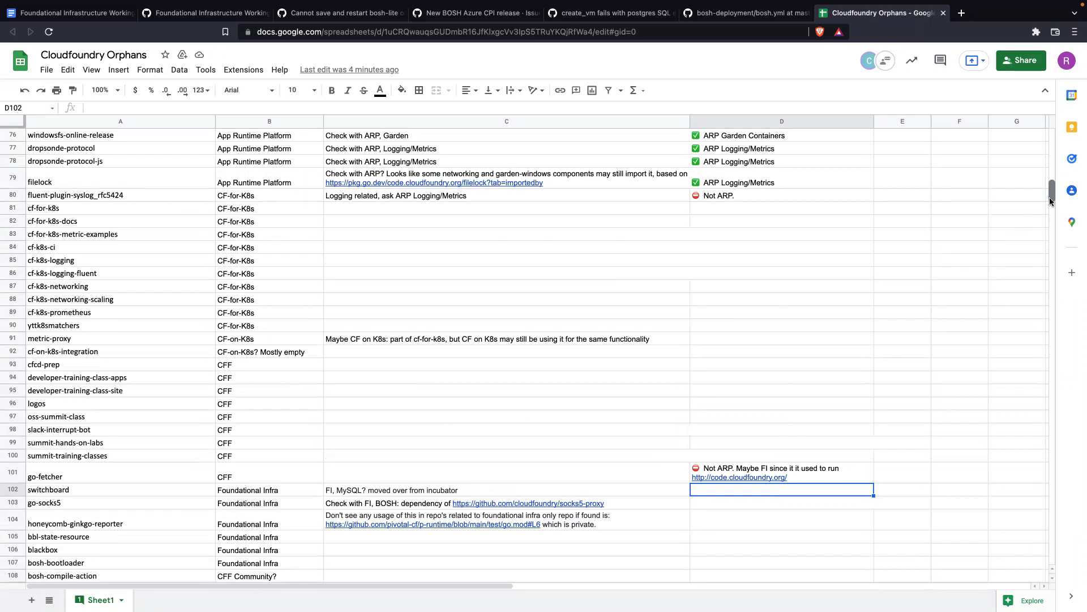
mouse_move(1051, 201)
left_mouse_down()
mouse_move(1068, 228)
mouse_move(1063, 216)
left_mouse_up()
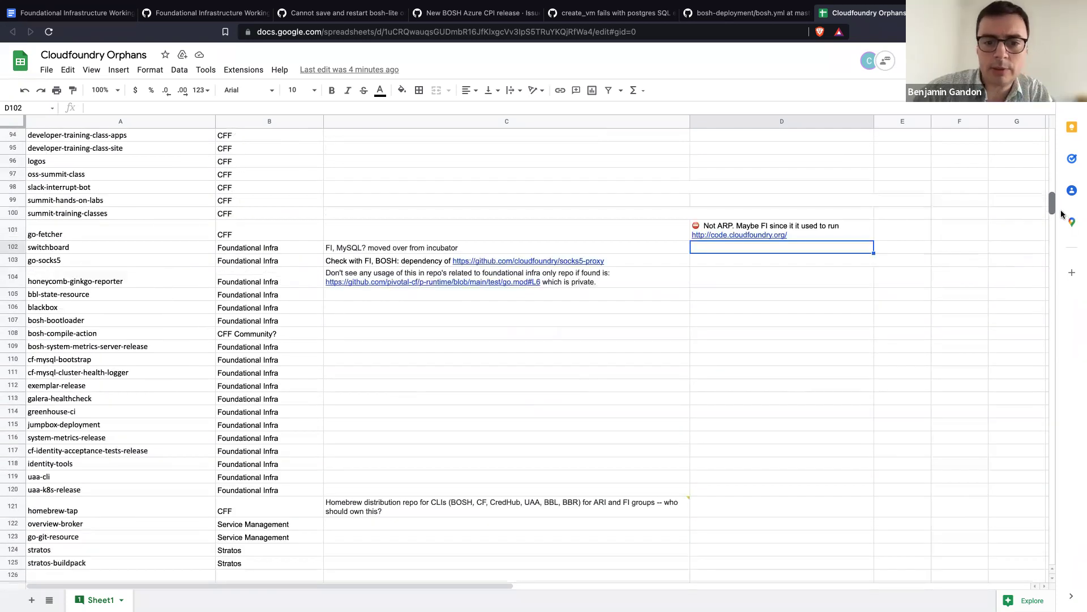
left_click_drag(1063, 214, 1057, 186)
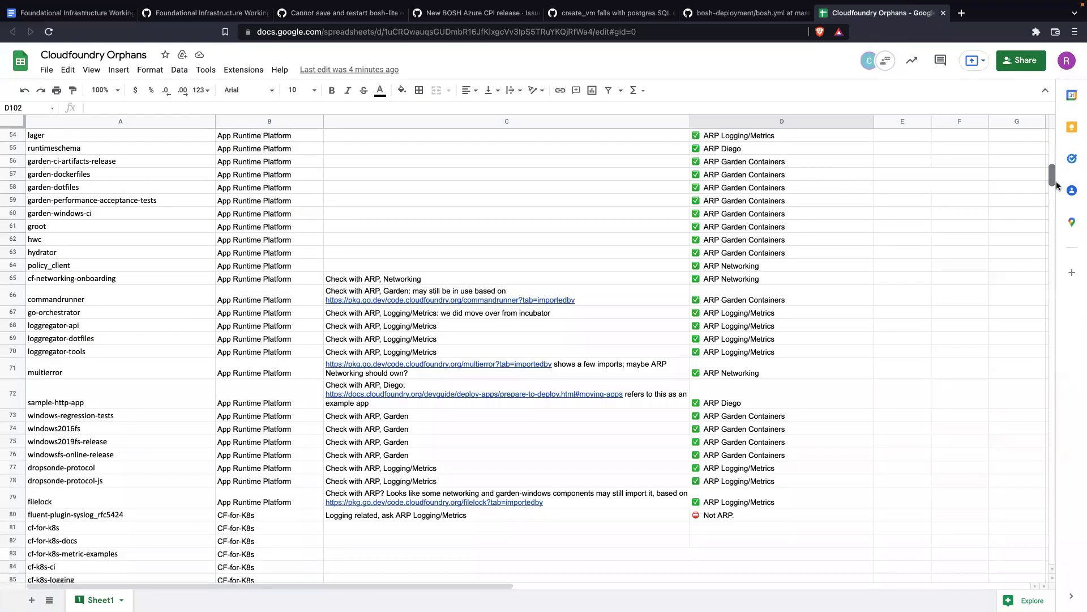
left_click_drag(1057, 186, 1055, 172)
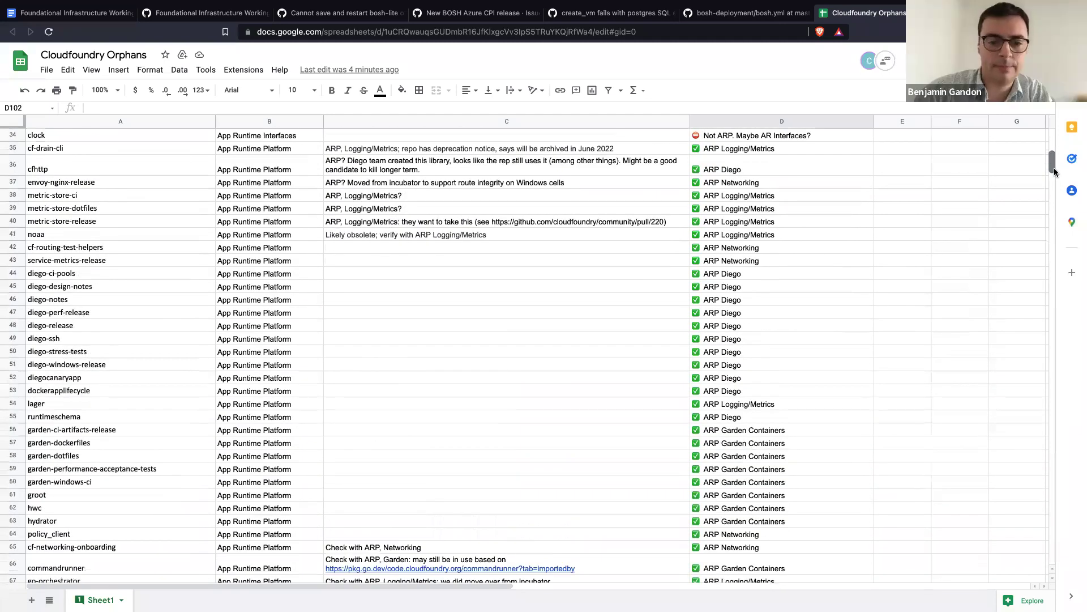
left_click_drag(1055, 173, 1076, 216)
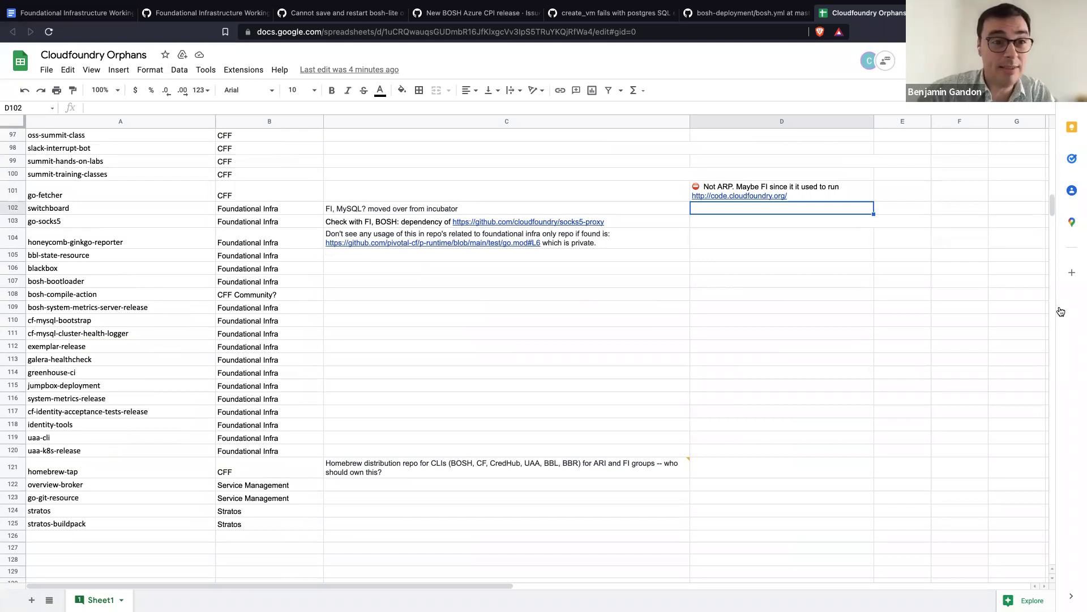
left_click_drag(1049, 204, 1047, 196)
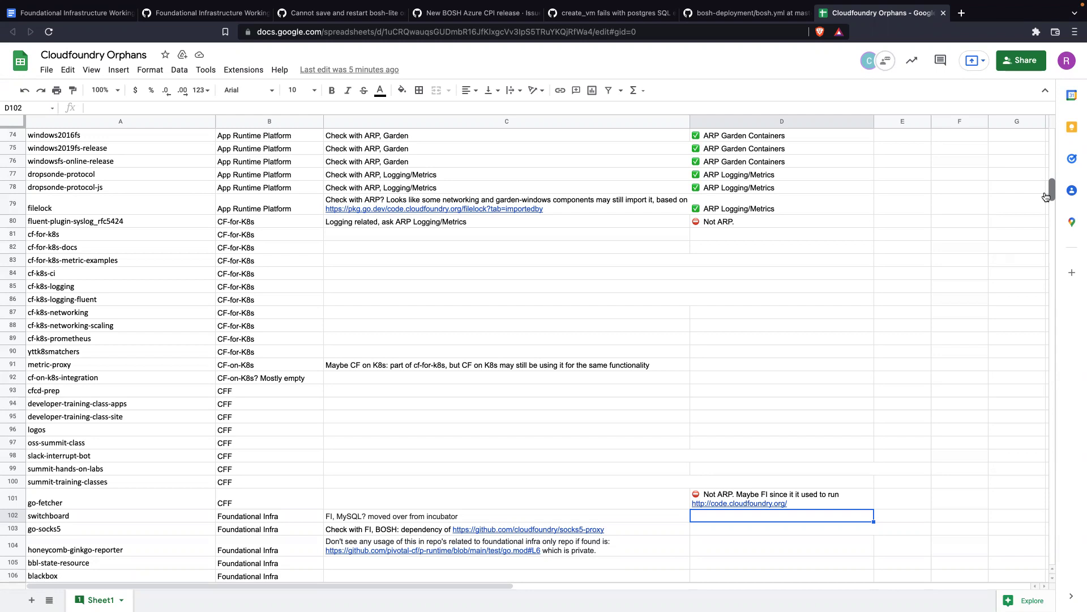
left_click_drag(1045, 196, 1050, 200)
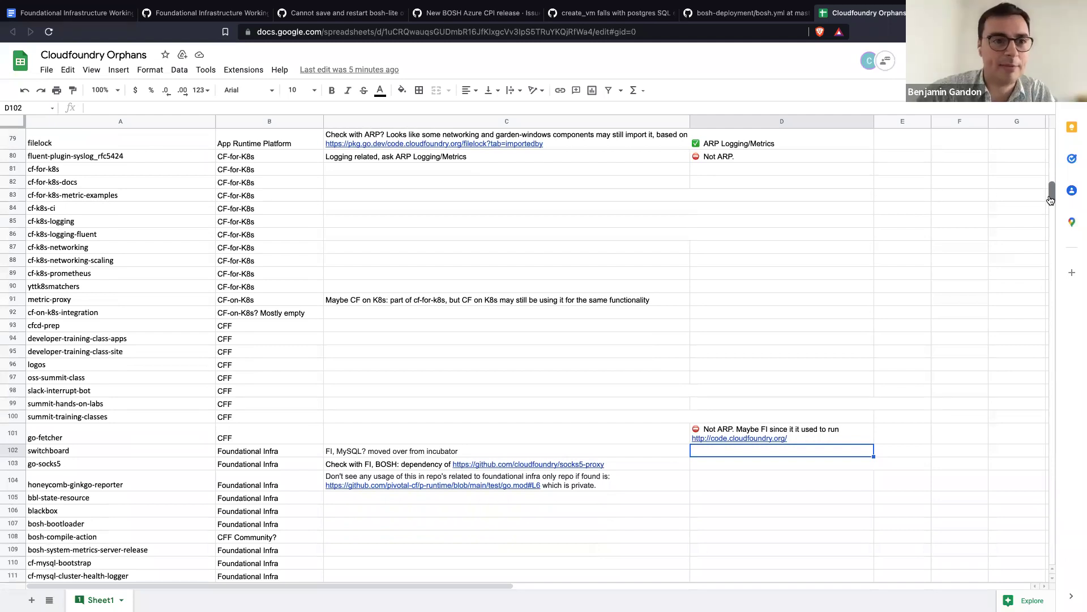
Step: Inspect the group entries of metric-proxy and yttk8smatchers to compare CF-on-K8s with CF-for-K8s
left_click(249, 300)
double_click(238, 299)
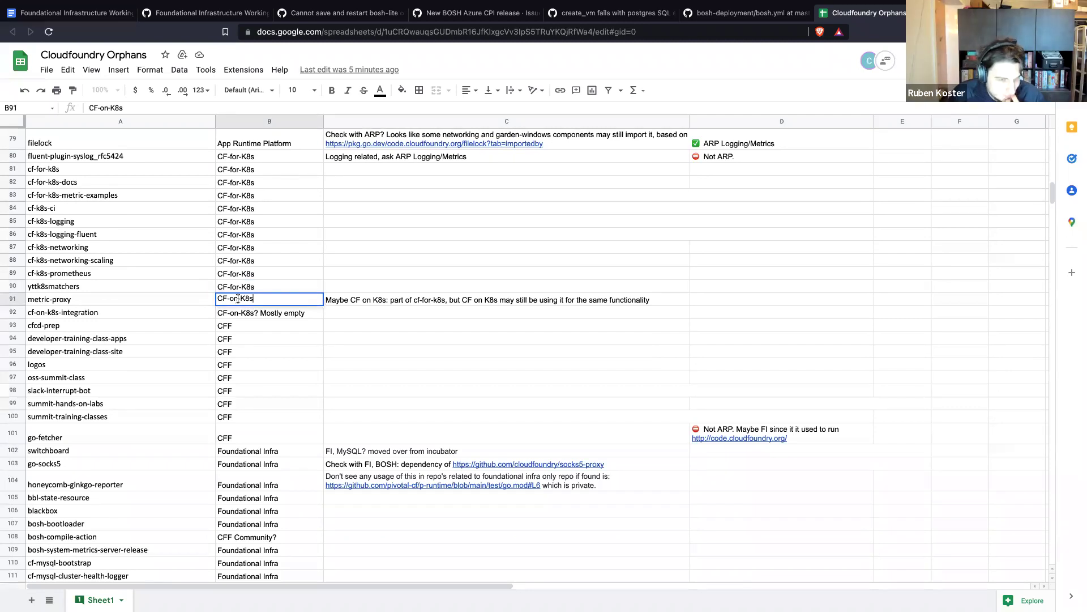
key("ctrl+a")
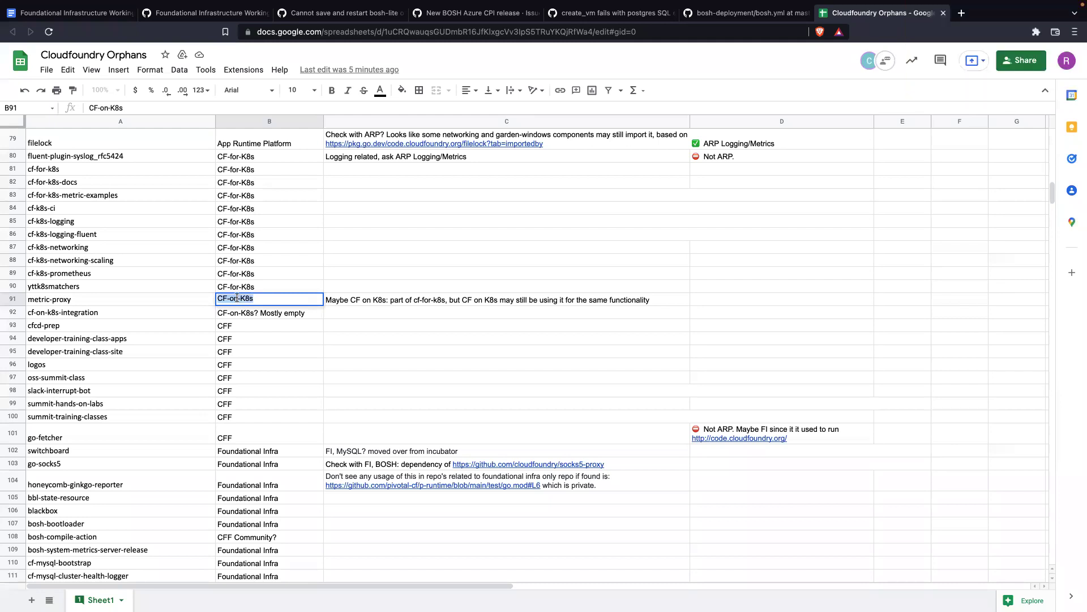
left_click(250, 288)
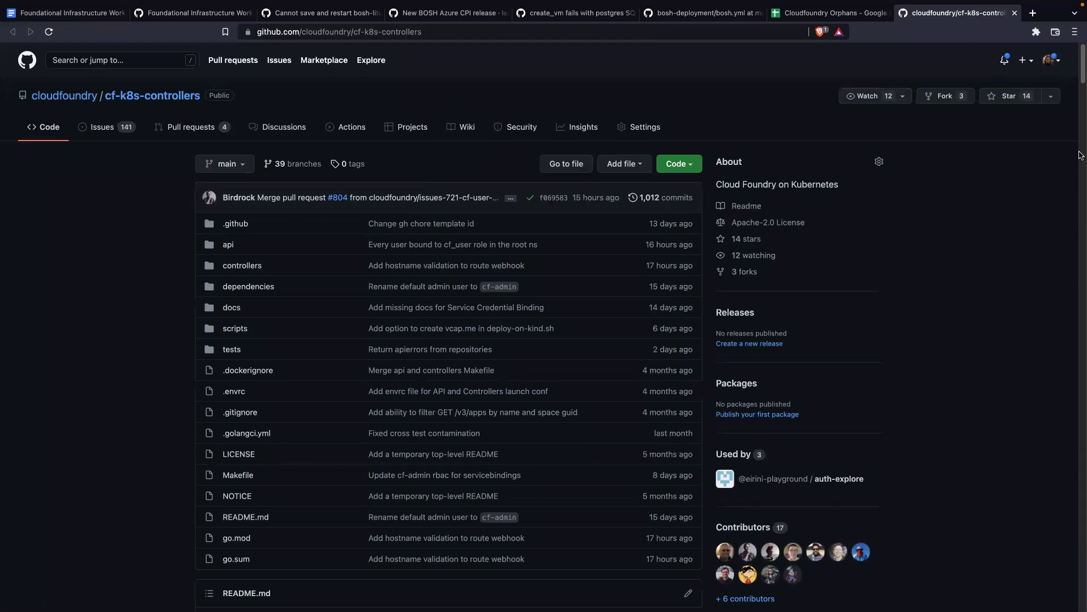
Step: Read through the cf-k8s-controllers README from the introduction to the Contributing section, and return to the orphans sheet
left_click(1011, 96)
scroll(1078, 93, "down", 1)
scroll(1078, 92, "down", 8)
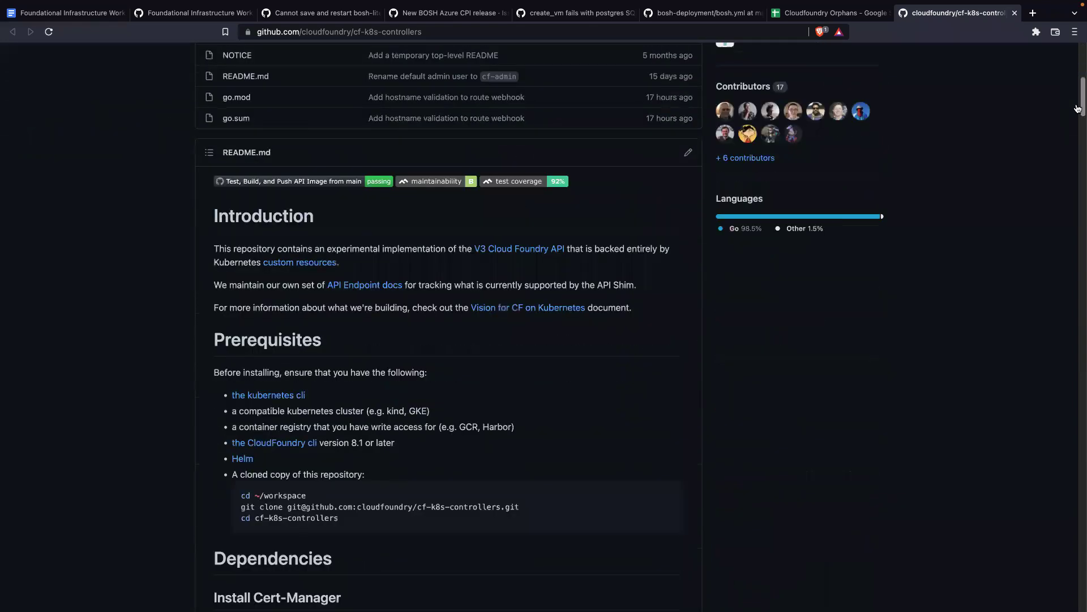
scroll(1078, 110, "down", 2)
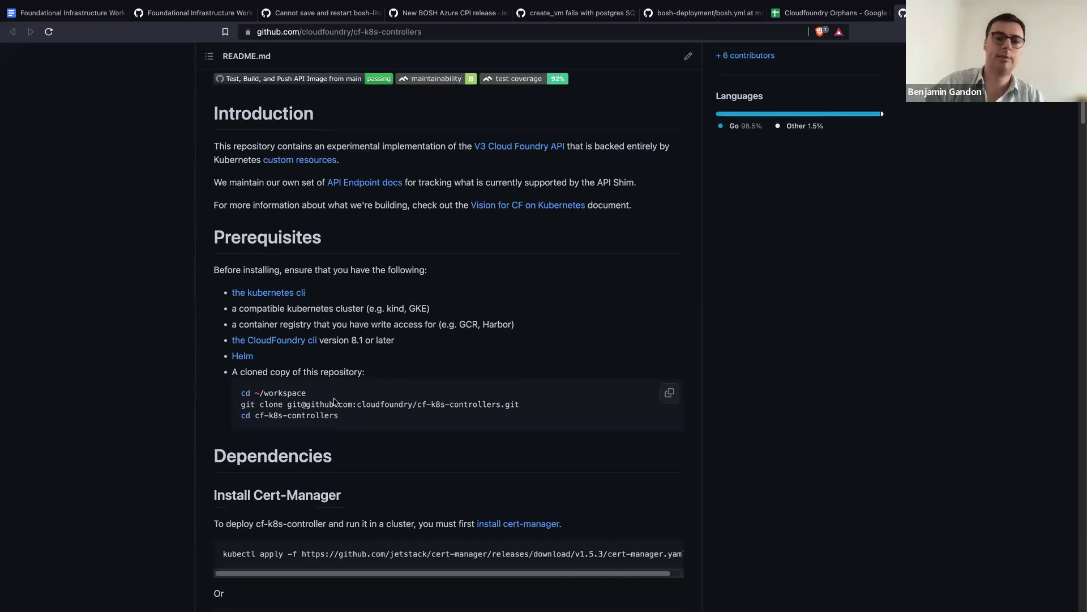
left_click_drag(1081, 120, 1081, 149)
scroll(1070, 198, "up", 8)
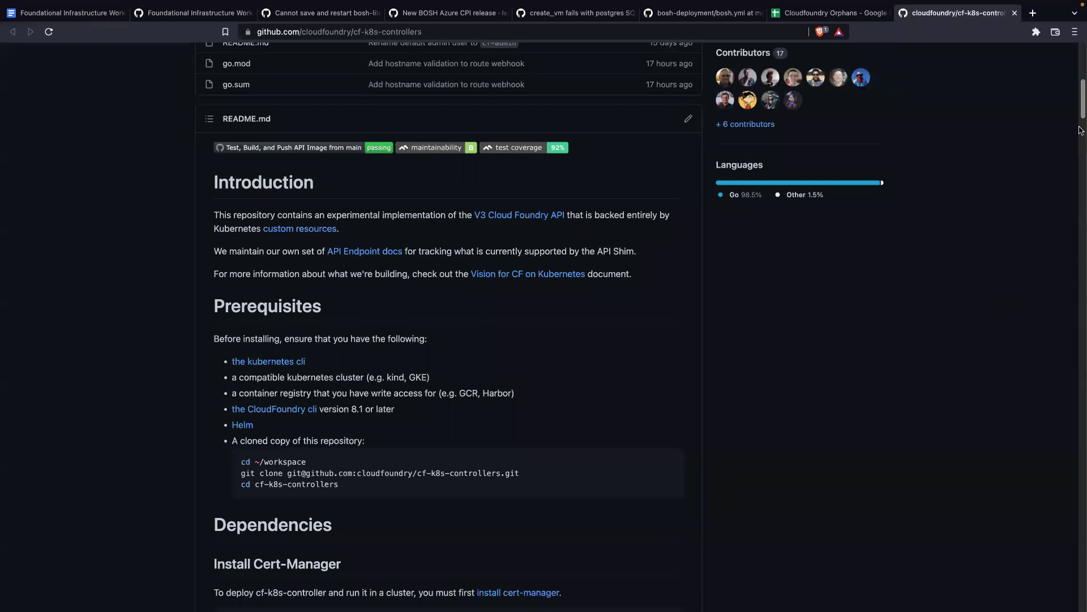
scroll(1080, 108, "down", 3)
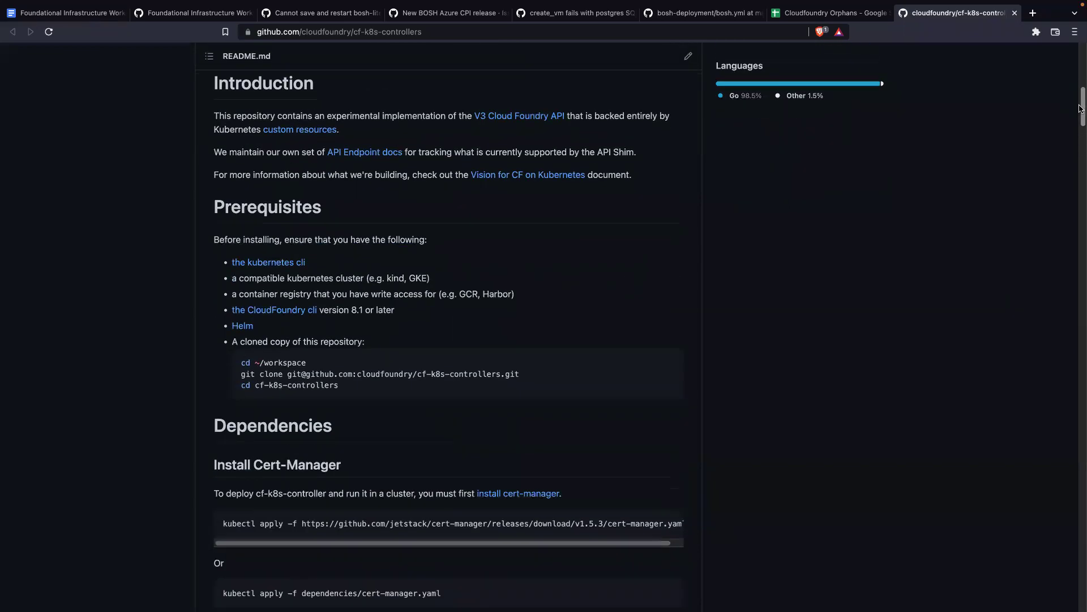
scroll(1081, 108, "down", 15)
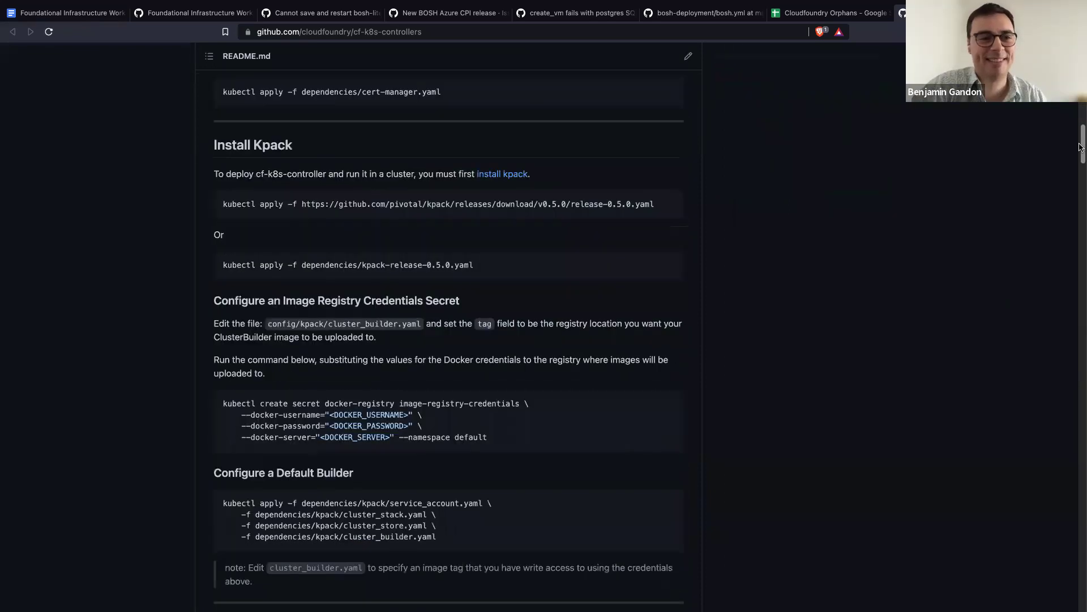
scroll(1080, 175, "down", 15)
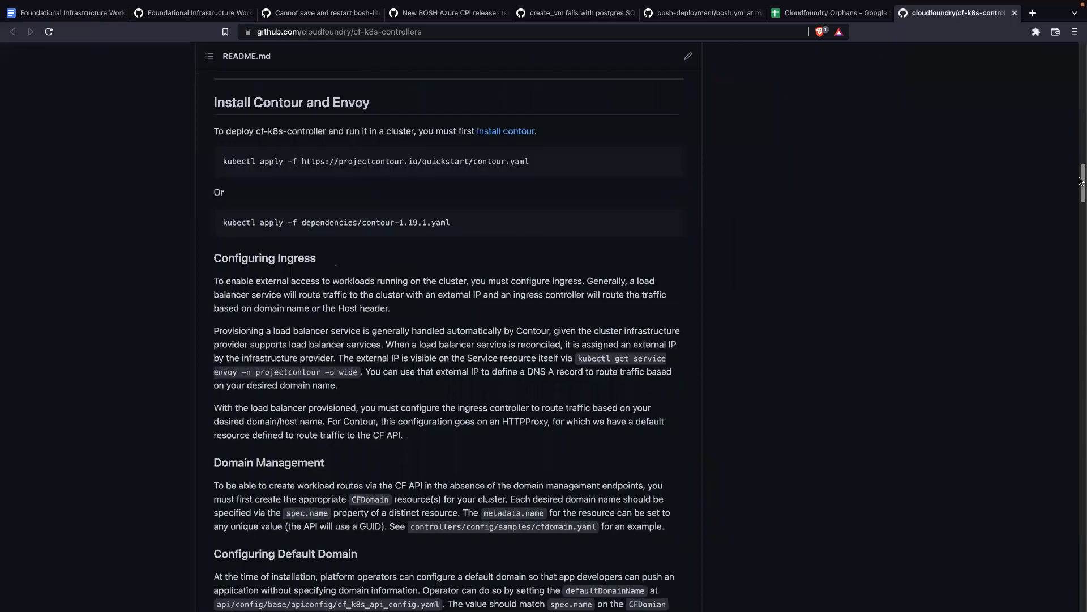
scroll(1080, 205, "up", 1)
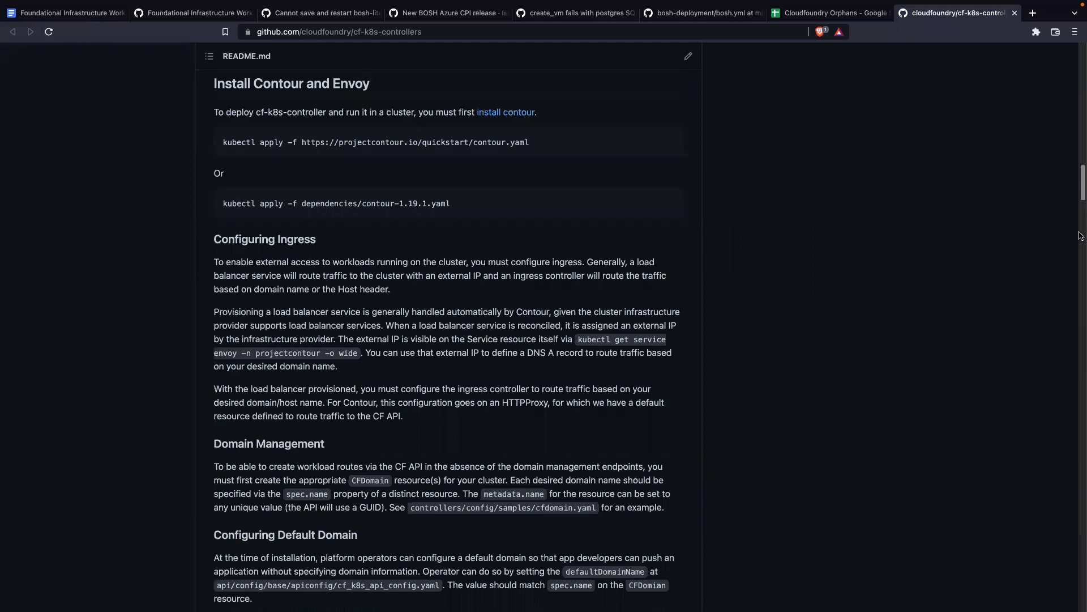
scroll(1079, 236, "down", 20)
left_click_drag(1080, 290, 1080, 589)
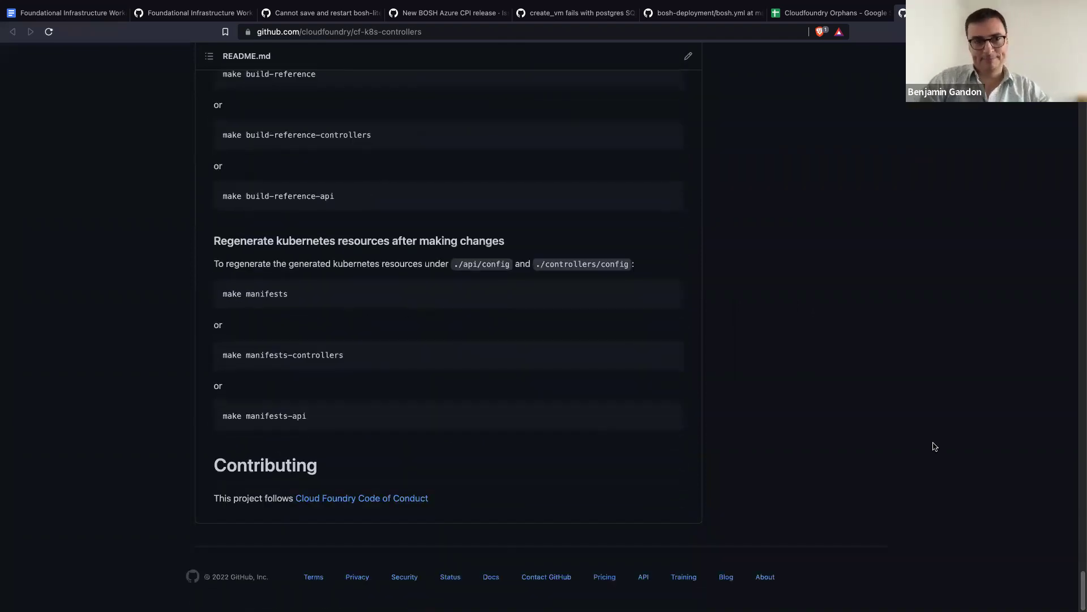
key("ctrl+shift+Tab")
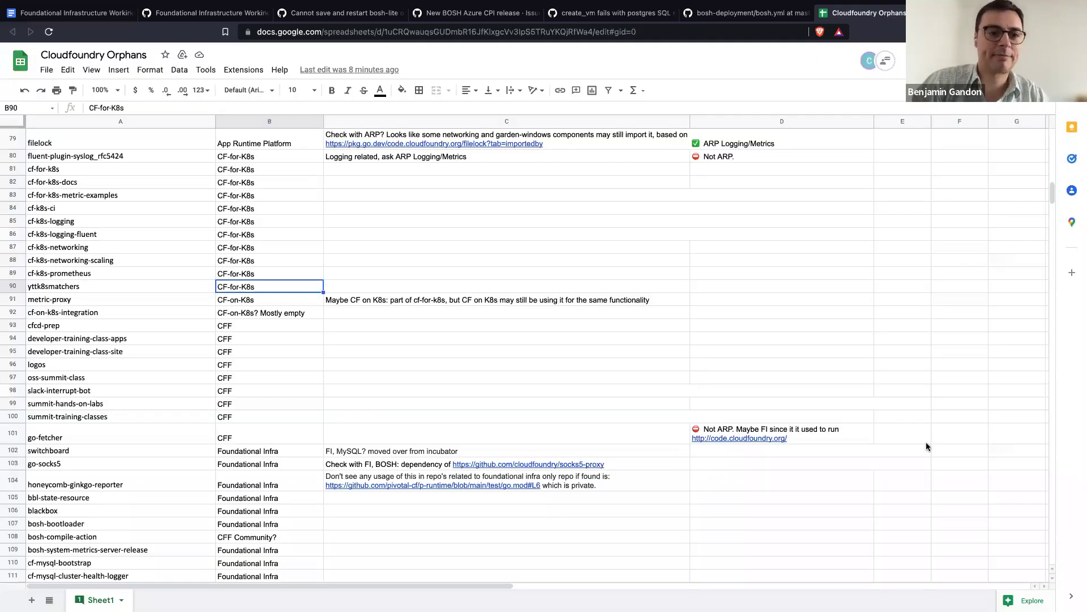